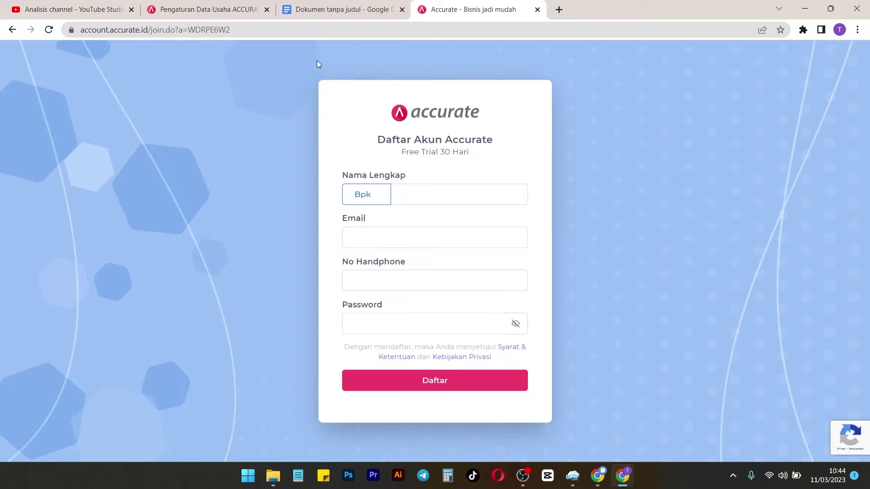
# Step: Create a new business database named Tutorial with the business field Others (Lainnya) and open it
pyautogui.click(209, 5)
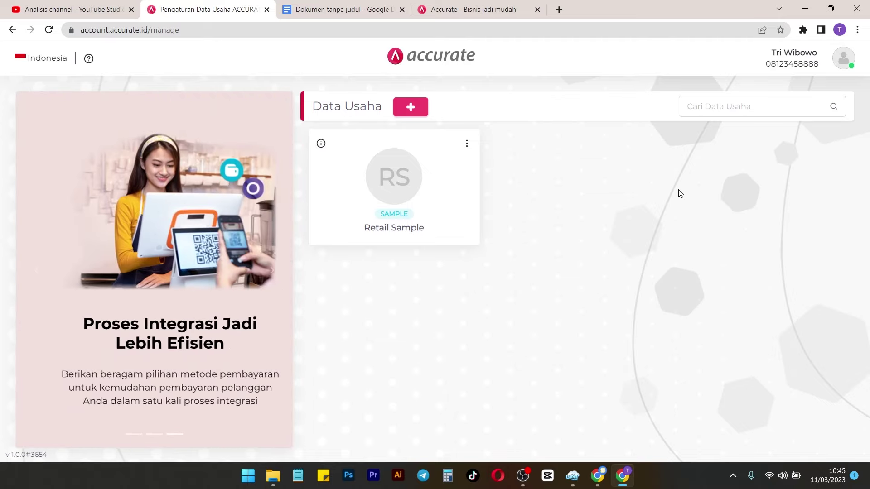
pyautogui.click(413, 111)
pyautogui.click(426, 277)
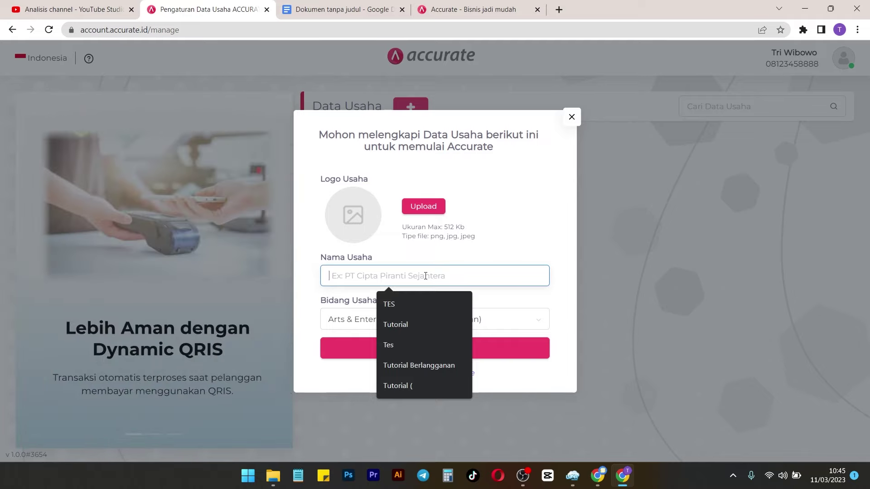
pyautogui.click(410, 325)
pyautogui.click(451, 319)
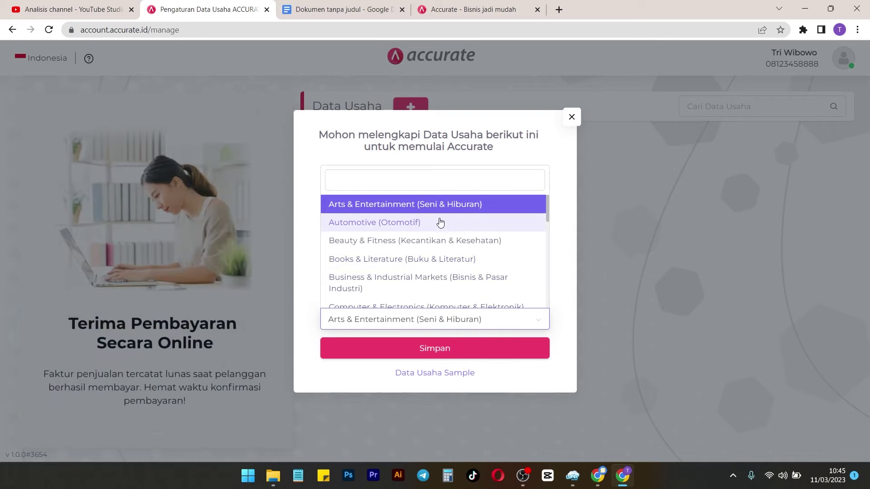
pyautogui.scroll(-8, 441, 222)
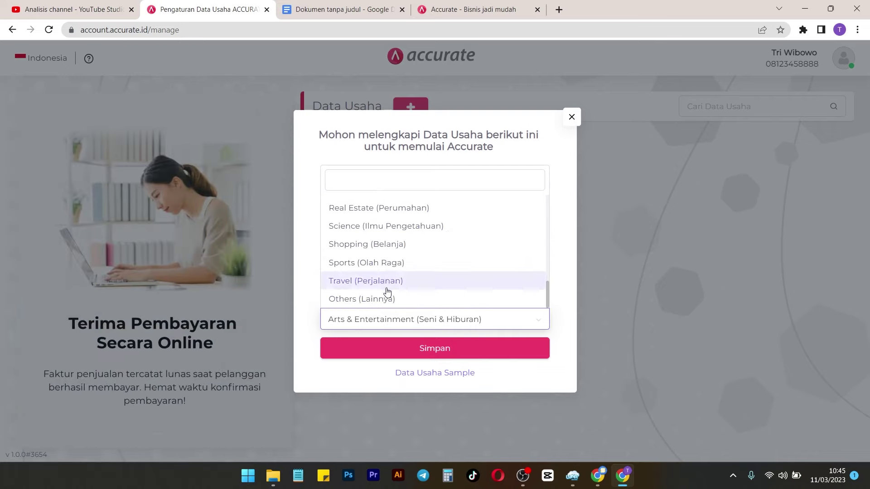
pyautogui.click(393, 298)
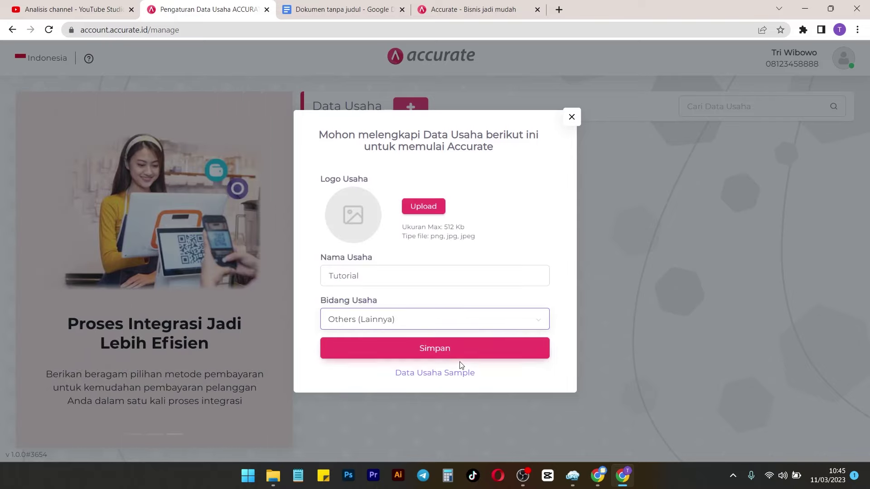
pyautogui.click(446, 352)
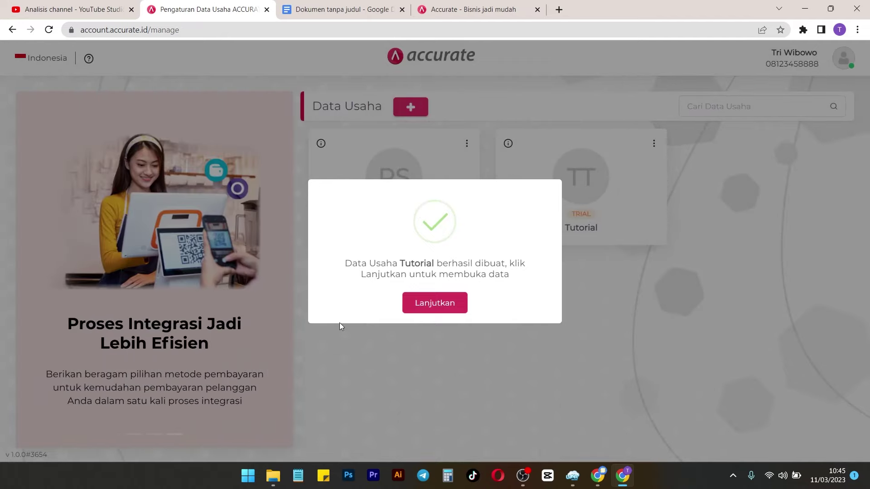
pyautogui.click(443, 311)
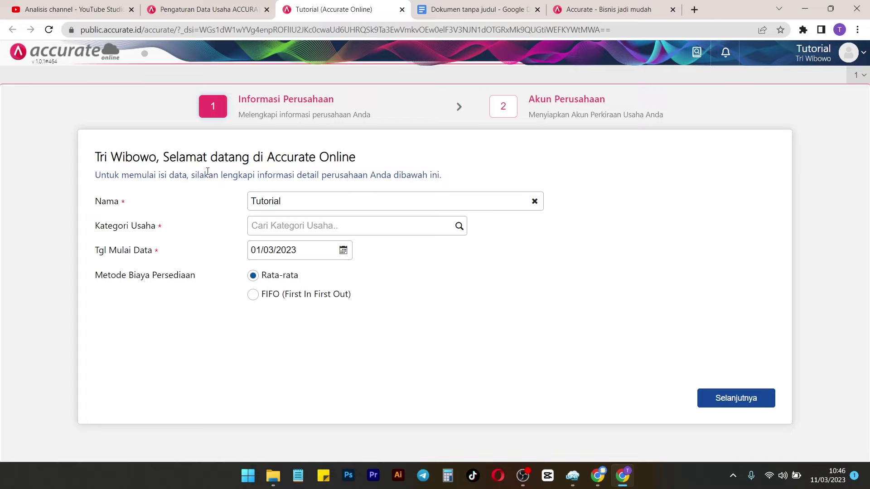
# Step: Complete the company setup with category PRODUSEN, data start date 01/01/2023 and an automatically created chart of accounts
pyautogui.click(458, 227)
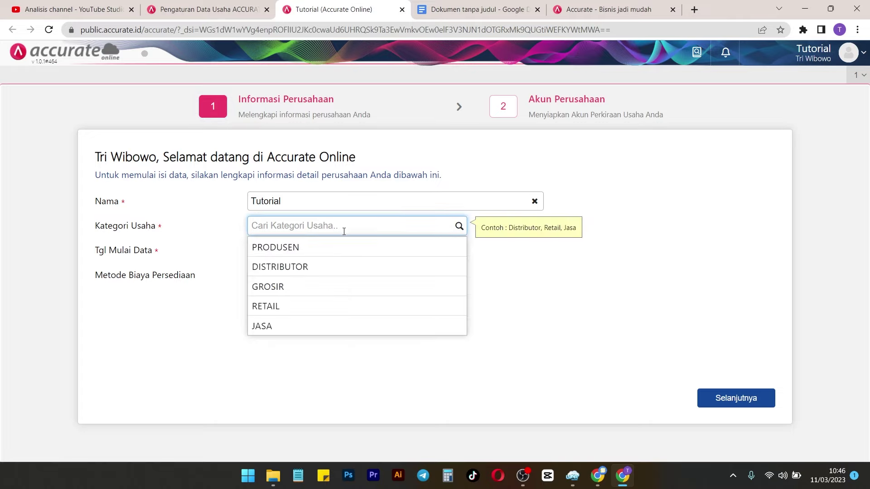
pyautogui.click(301, 249)
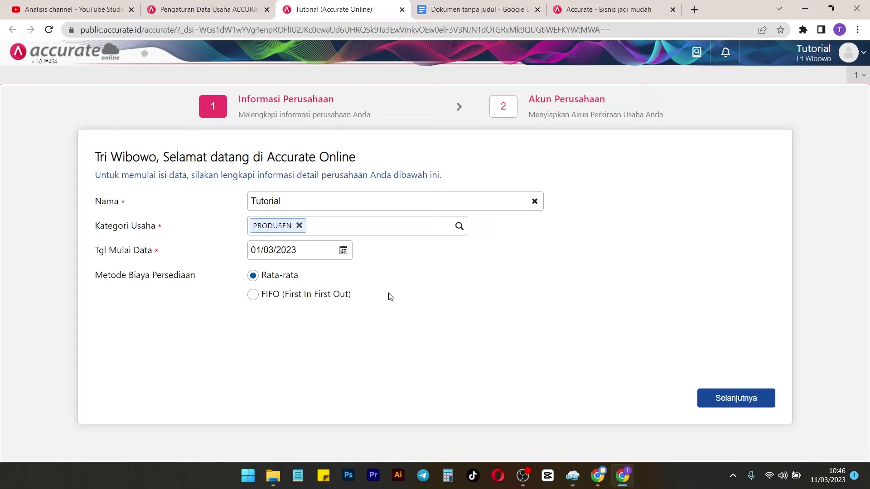
pyautogui.click(345, 251)
pyautogui.click(279, 271)
pyautogui.click(278, 271)
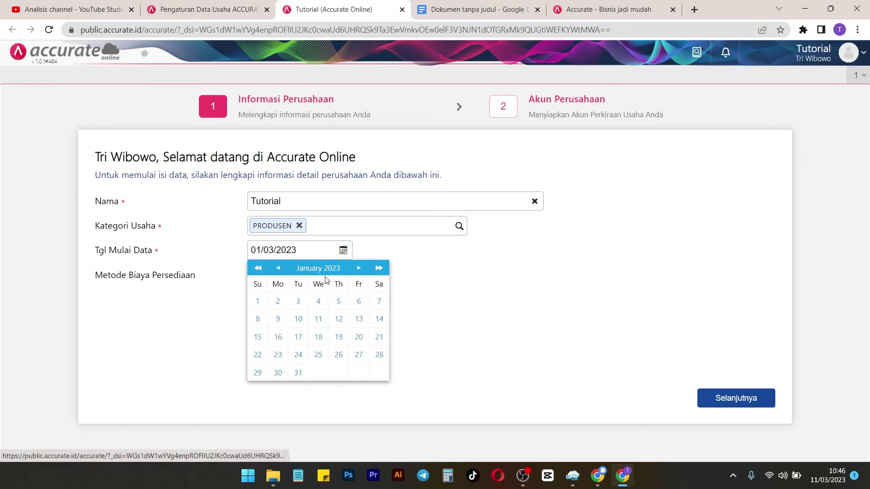
pyautogui.click(257, 301)
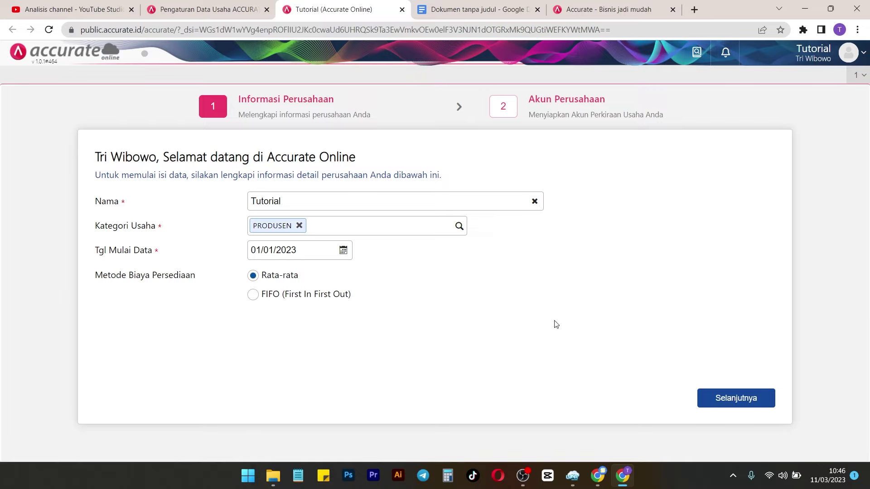
pyautogui.click(737, 399)
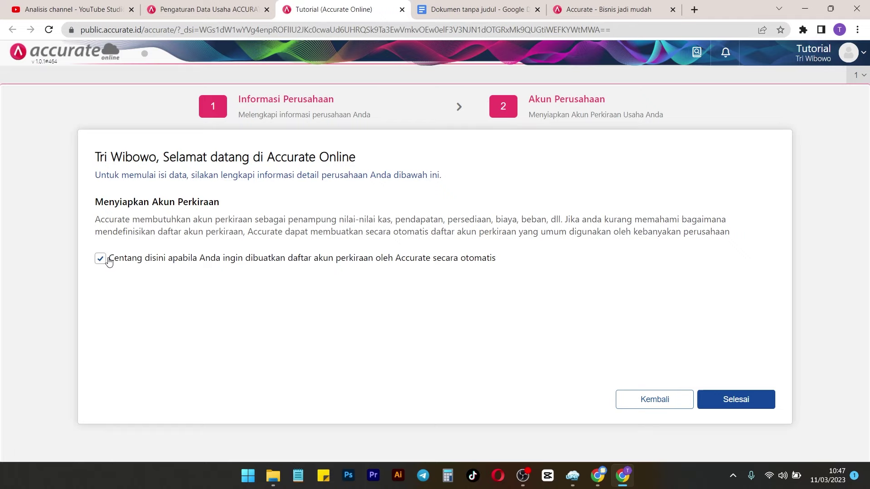
pyautogui.click(746, 399)
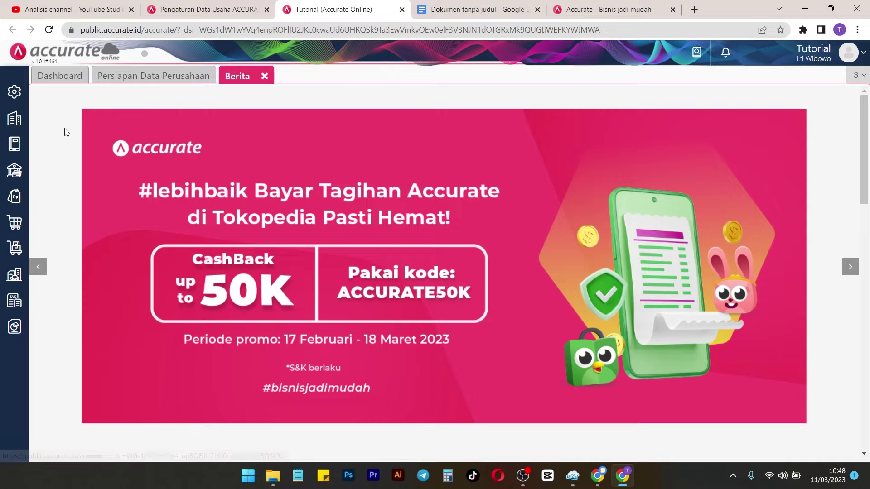
# Step: Review the company data preparation page and the Barang & Jasa import instructions, and close the news and import pages
pyautogui.click(153, 77)
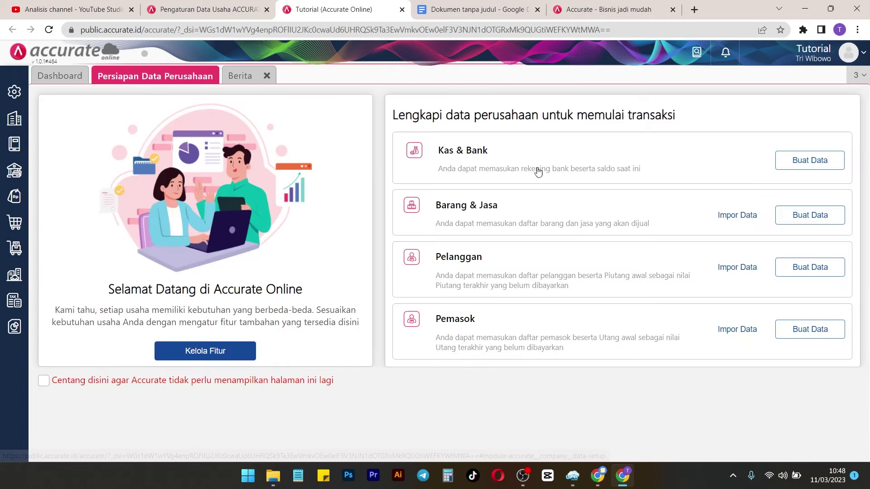
pyautogui.click(738, 216)
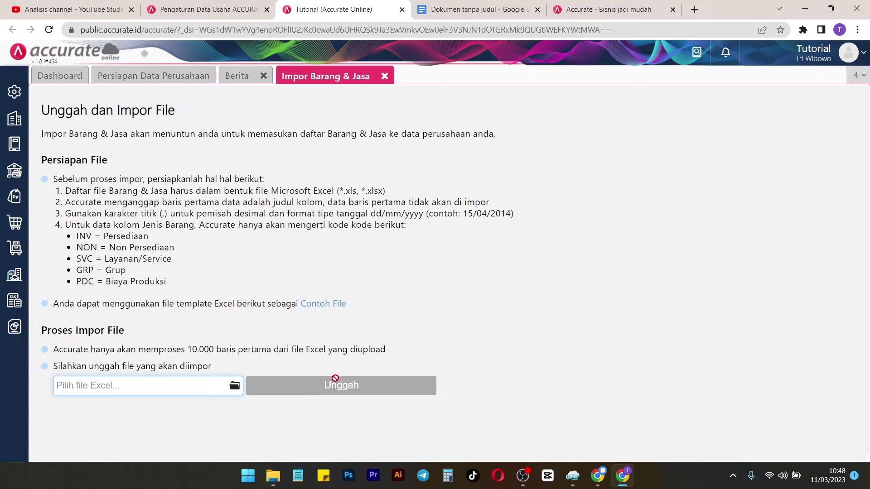
pyautogui.click(263, 76)
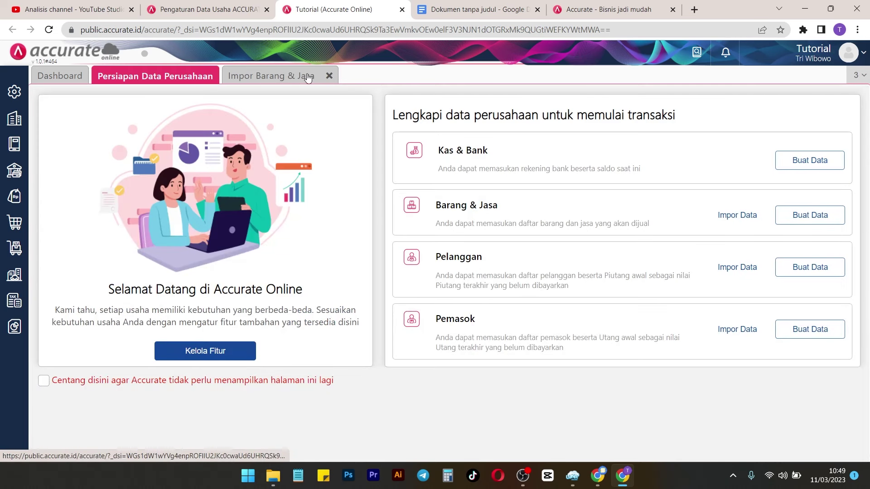
pyautogui.click(329, 76)
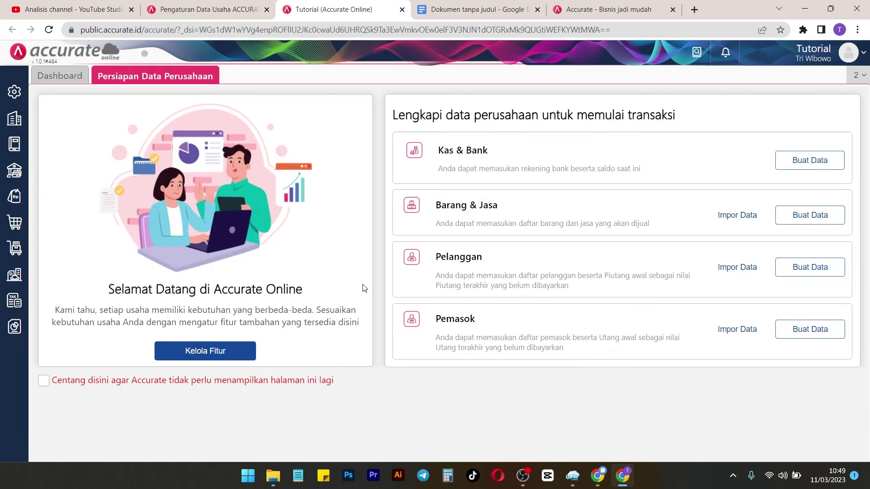
# Step: Switch to Google Docs to read the numbered list of example transactions, and return to Accurate Online
pyautogui.click(447, 4)
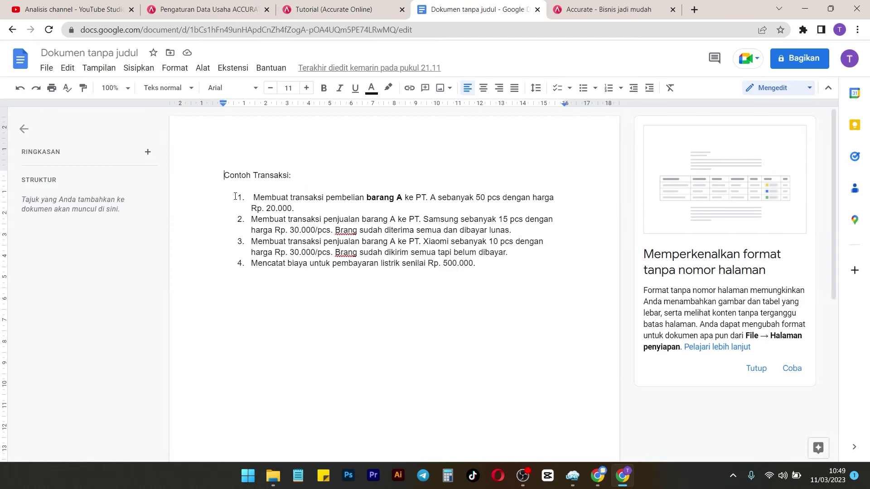
pyautogui.moveTo(236, 197); pyautogui.dragTo(504, 277)
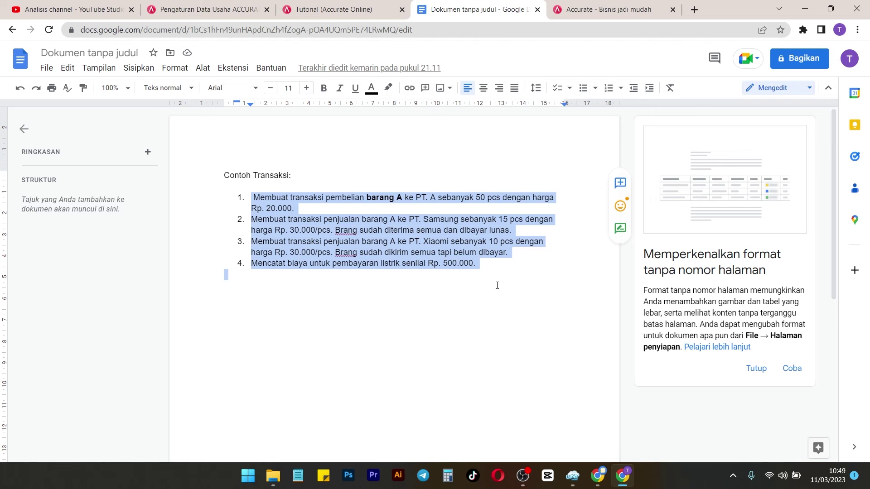
pyautogui.click(284, 10)
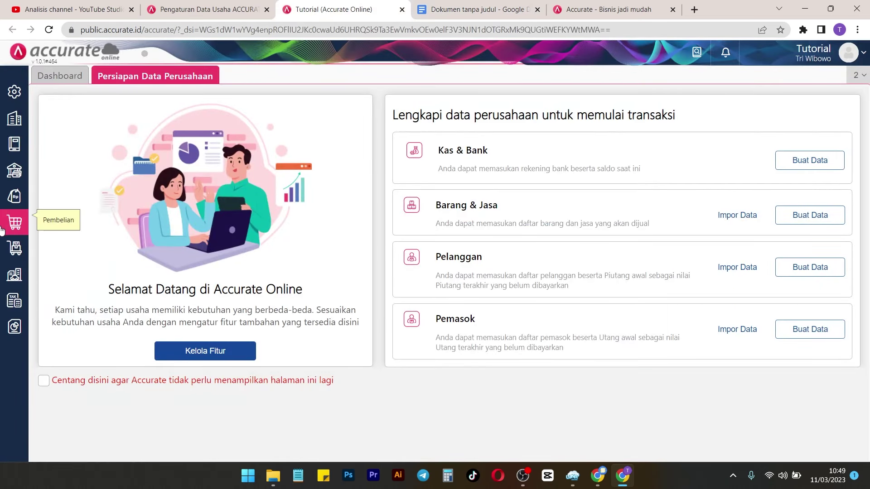
# Step: Start a new Barang & Jasa record in inventory named Barang A with item type Persediaan
pyautogui.click(13, 250)
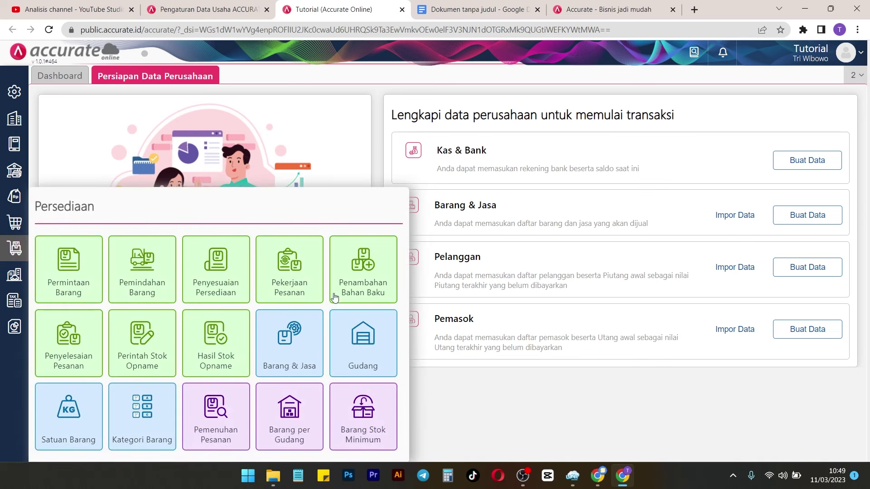
pyautogui.click(296, 365)
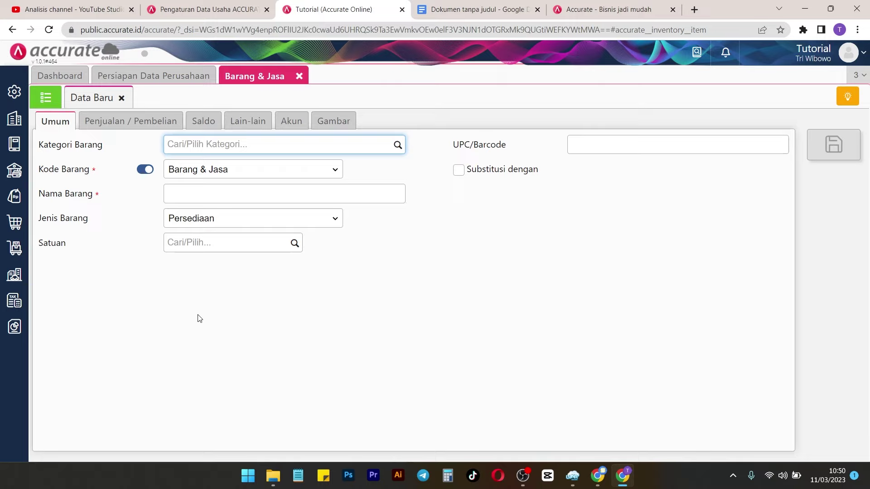
pyautogui.click(196, 202)
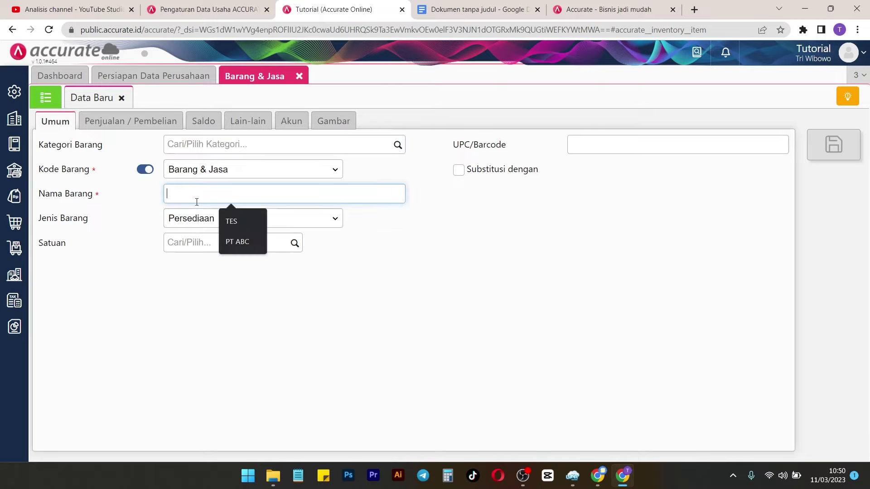
pyautogui.write('Ba')
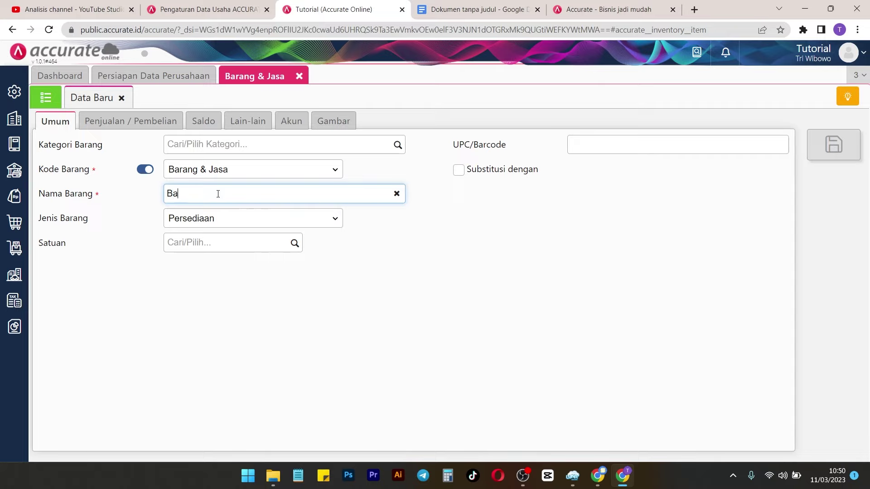
pyautogui.write('rang A')
pyautogui.click(314, 217)
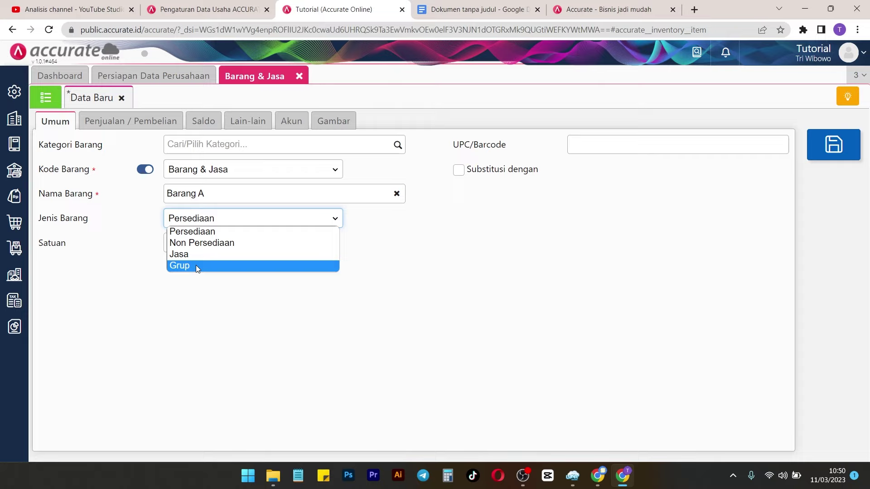
pyautogui.click(204, 233)
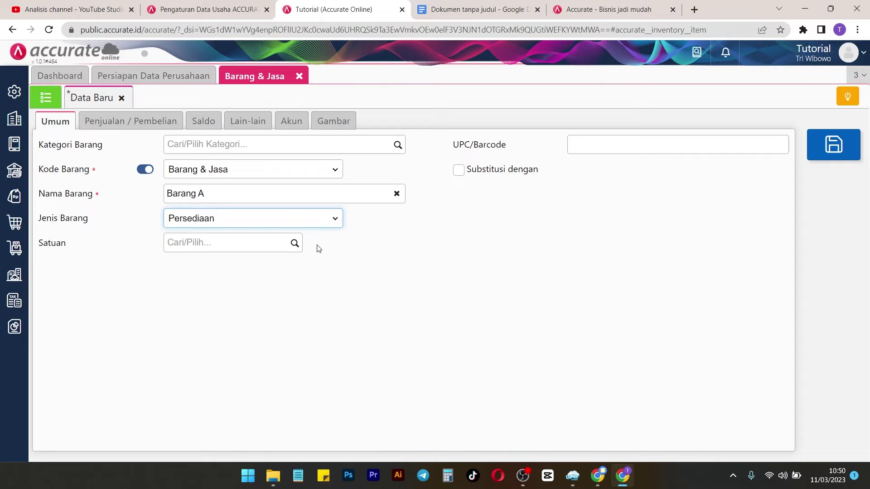
# Step: Set the item's base unit to PCS and add a new second unit Box equal to 10 PCS
pyautogui.click(295, 243)
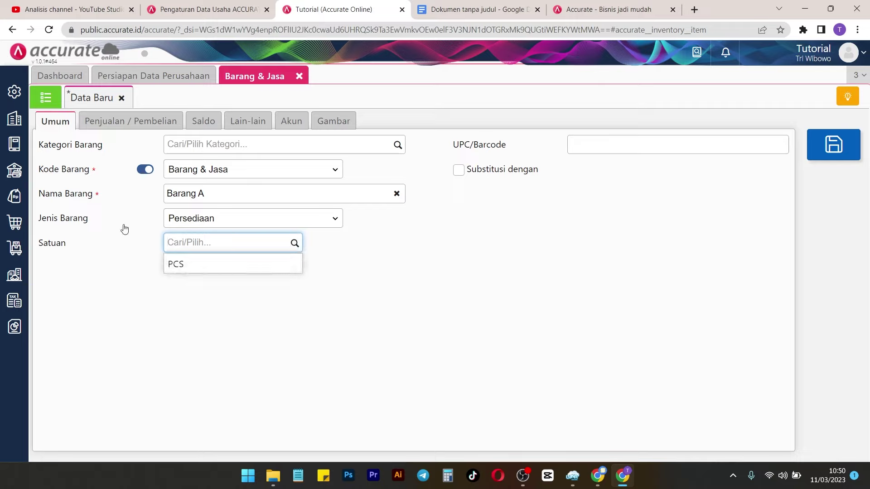
pyautogui.click(194, 272)
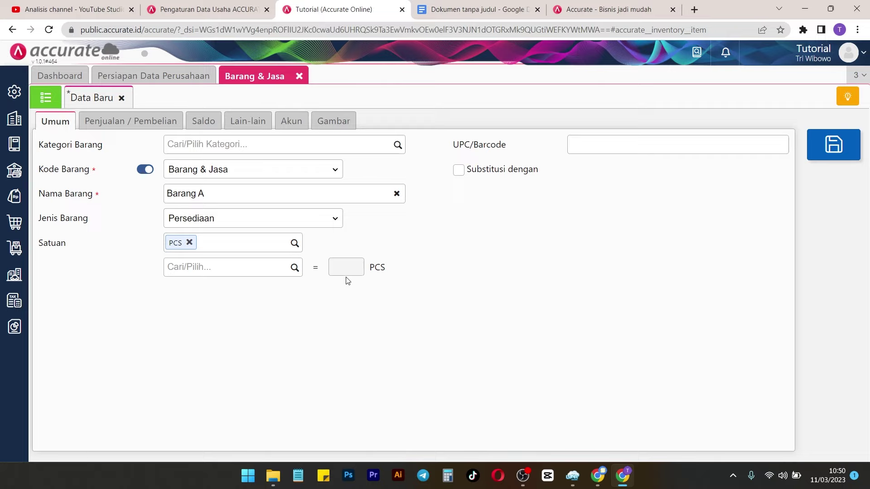
pyautogui.click(225, 262)
pyautogui.write('Box')
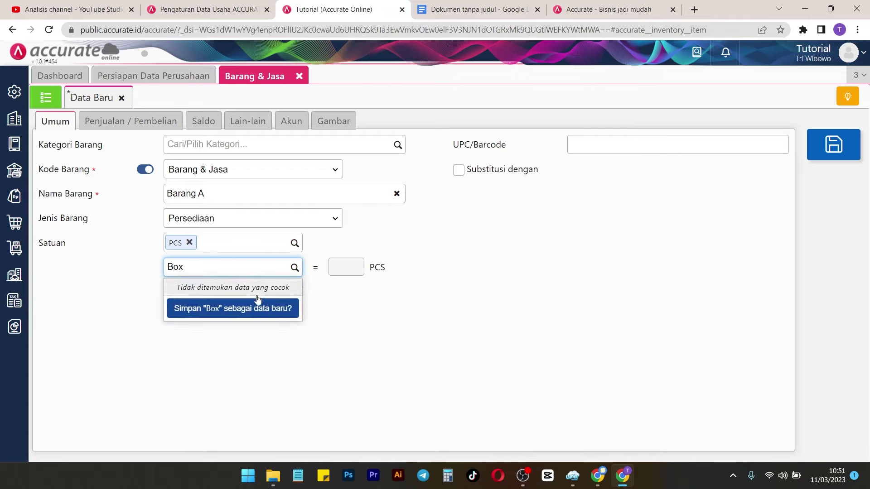
pyautogui.click(259, 308)
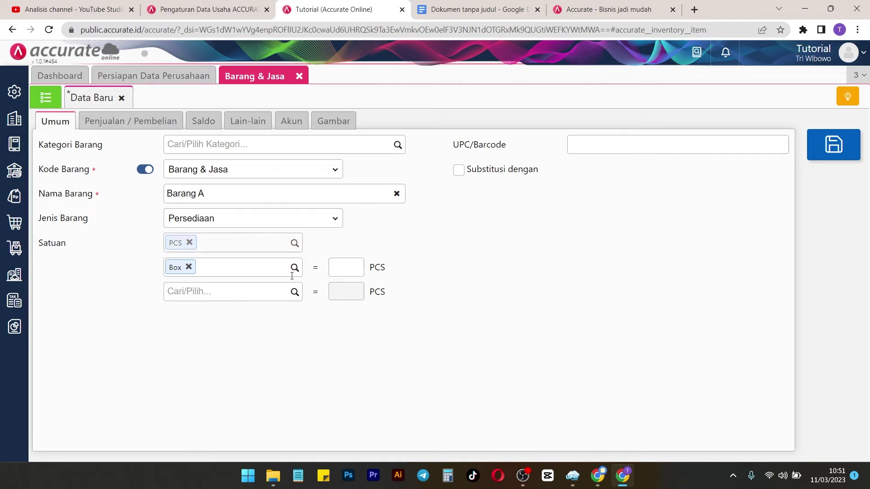
pyautogui.click(353, 270)
pyautogui.write('10')
# Step: Examine the new item's sales and purchase, balance, miscellaneous, account and image settings
pyautogui.click(144, 123)
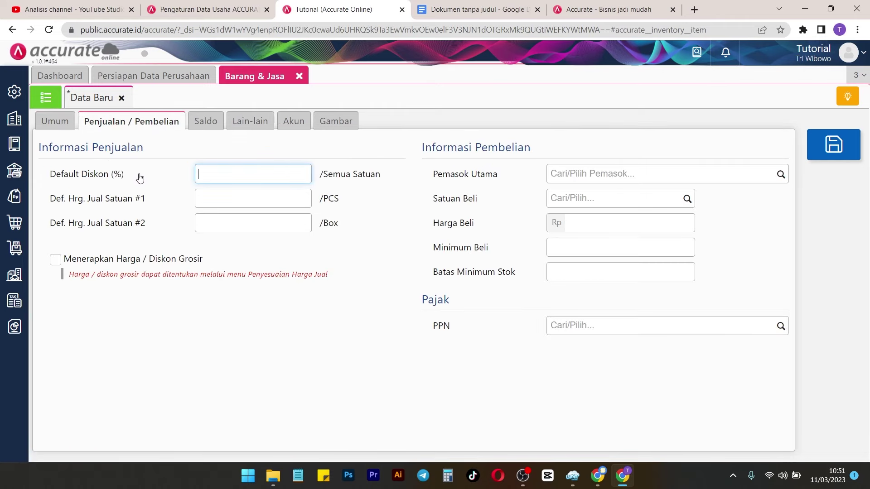
pyautogui.click(210, 120)
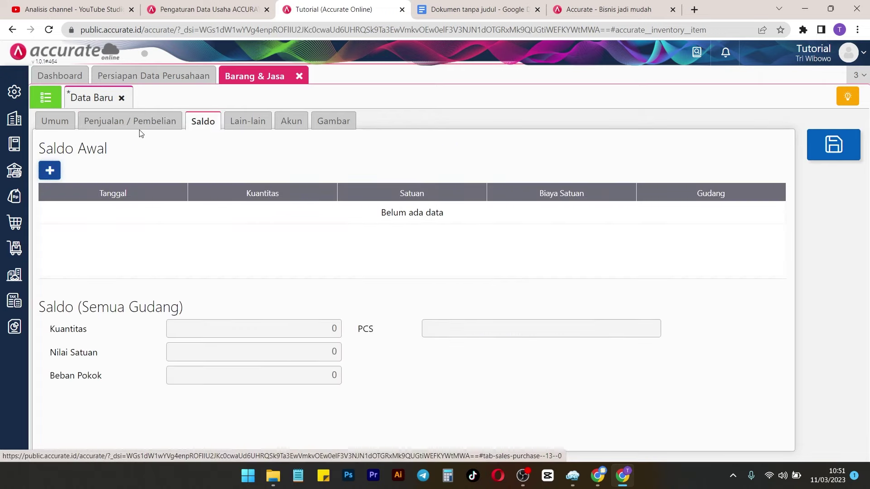
pyautogui.click(252, 120)
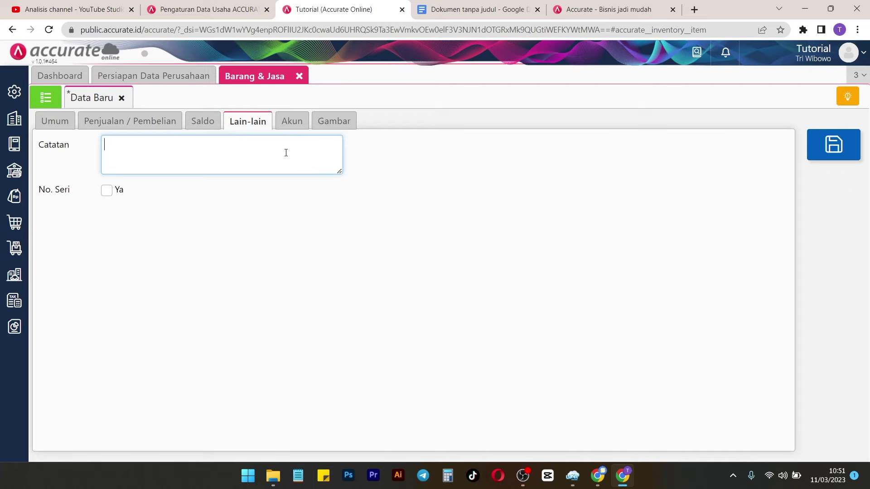
pyautogui.click(292, 129)
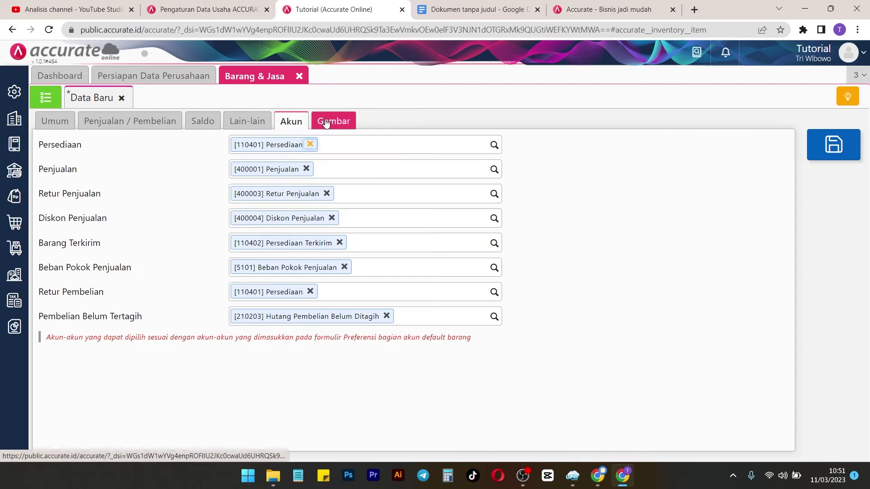
pyautogui.click(341, 124)
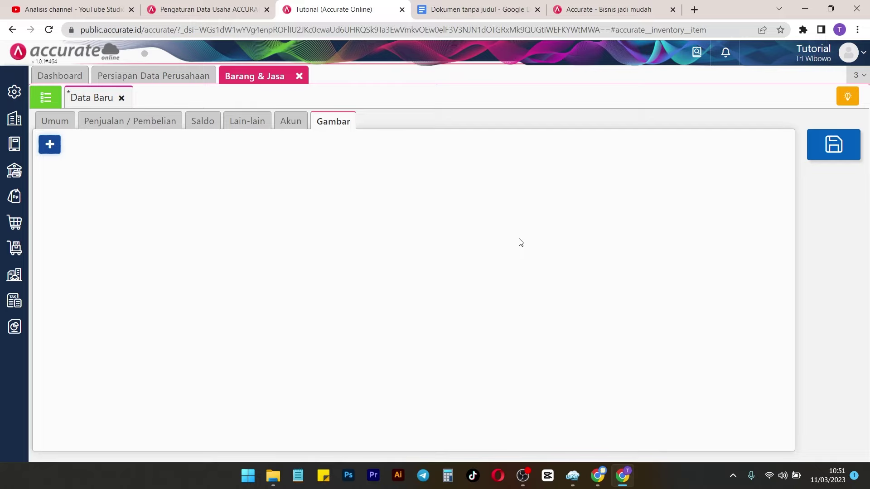
# Step: Save the new Barang A item and return to the Barang & Jasa list
pyautogui.click(55, 127)
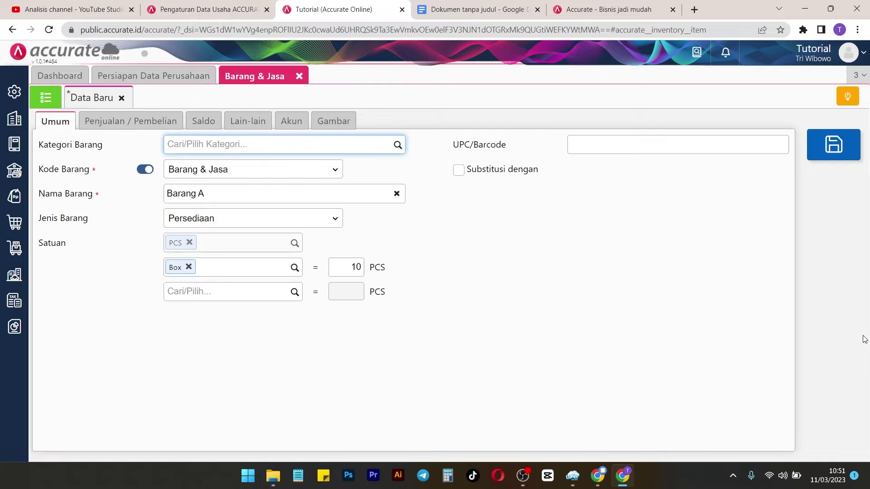
pyautogui.click(835, 148)
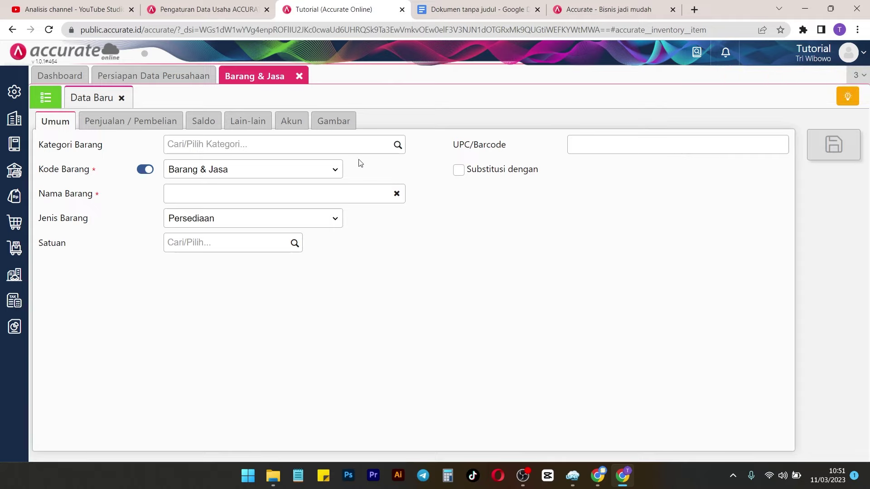
pyautogui.click(54, 99)
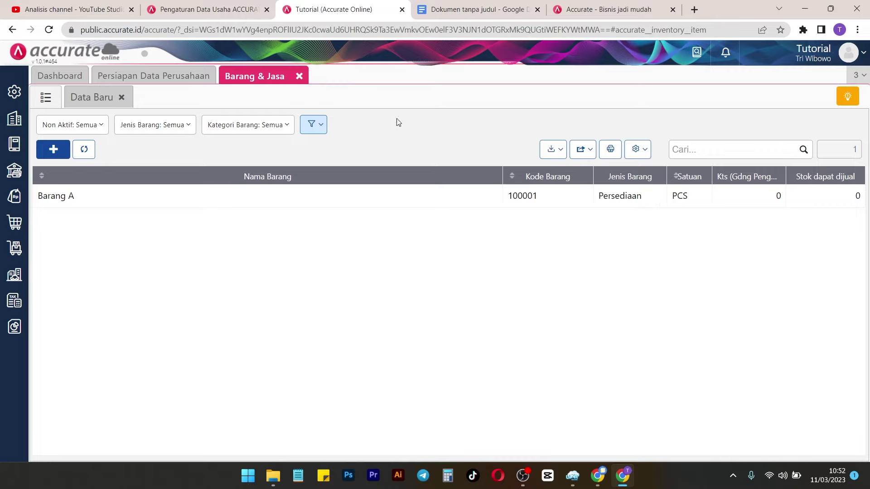
# Step: Switch to Google Docs to read the first example transaction, the purchase of Barang A, and return to Accurate Online
pyautogui.click(443, 4)
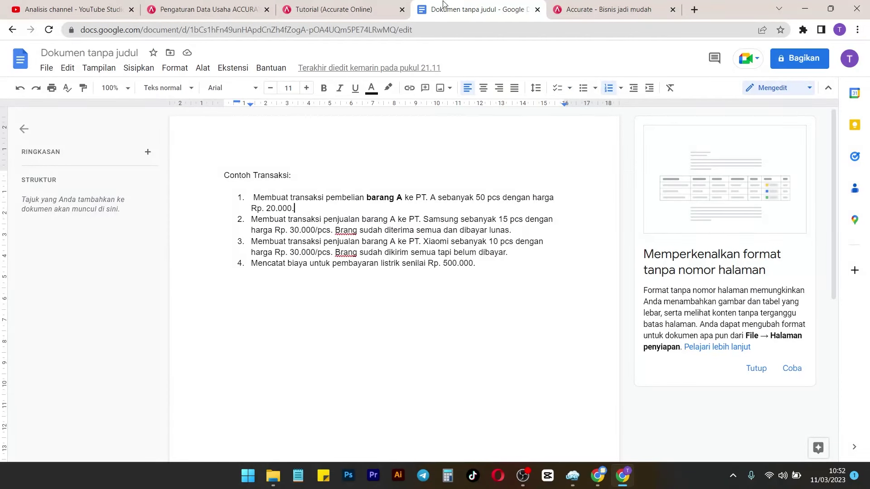
pyautogui.moveTo(253, 198); pyautogui.dragTo(365, 198)
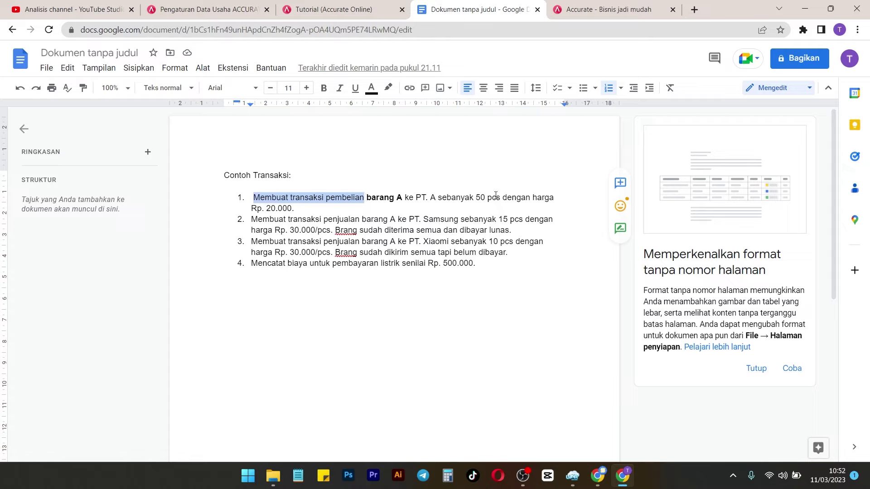
pyautogui.click(348, 11)
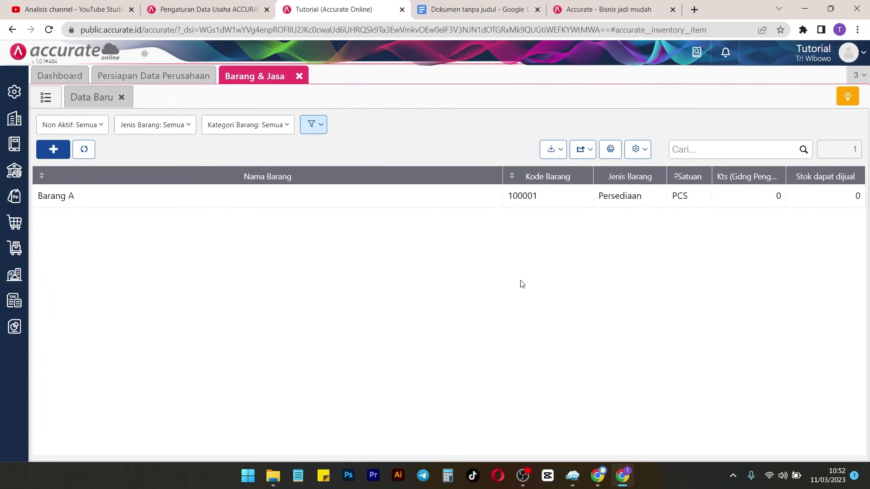
pyautogui.click(16, 222)
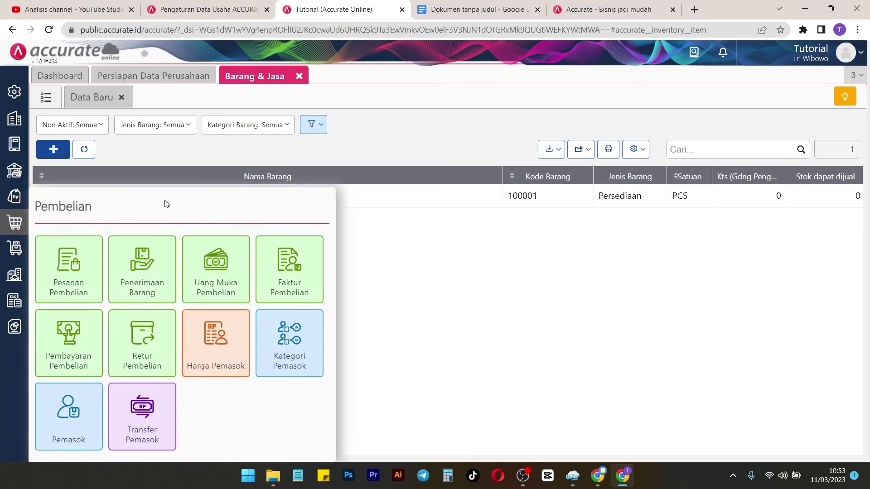
pyautogui.click(16, 248)
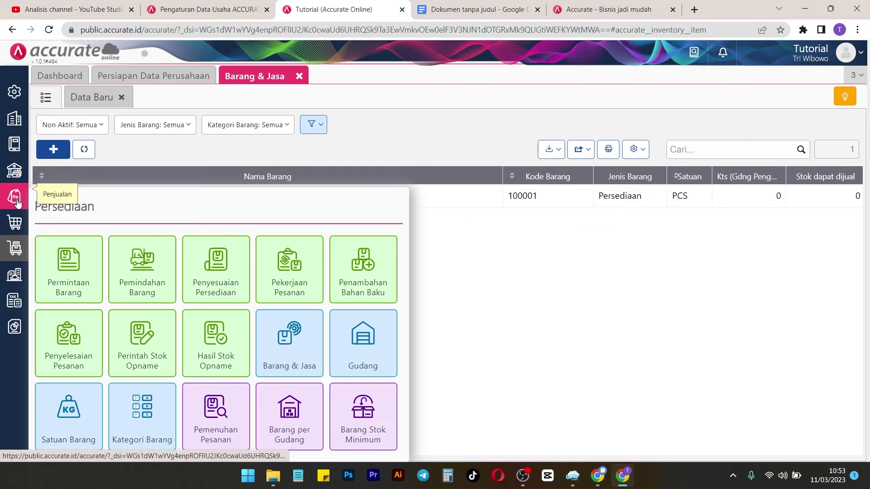
pyautogui.click(16, 223)
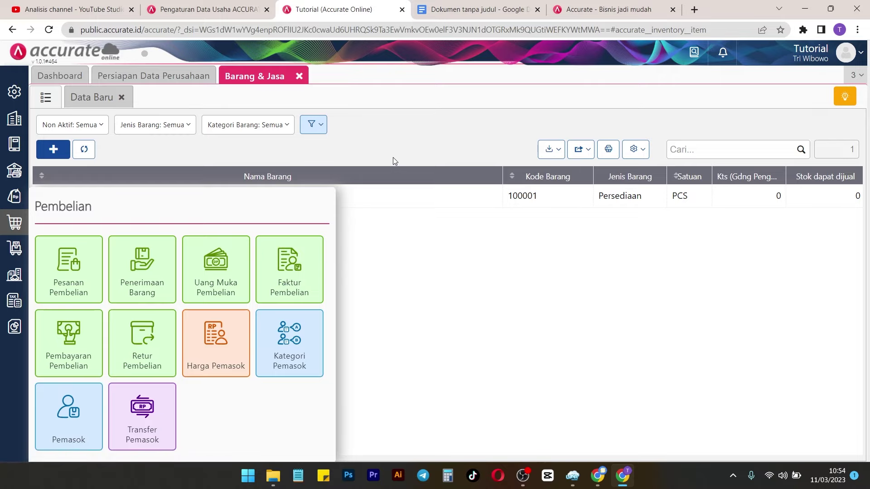
# Step: Open the Bank account from the general ledger's list of accounts (Akun Perkiraan)
pyautogui.click(17, 144)
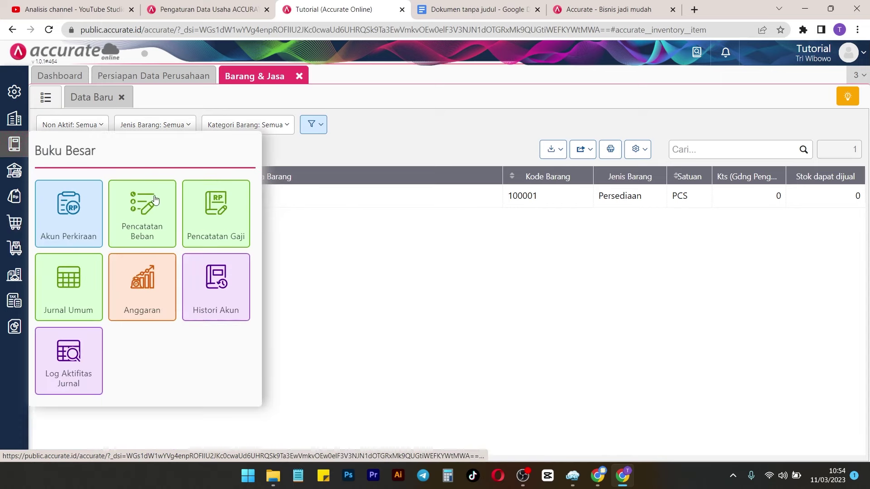
pyautogui.click(76, 235)
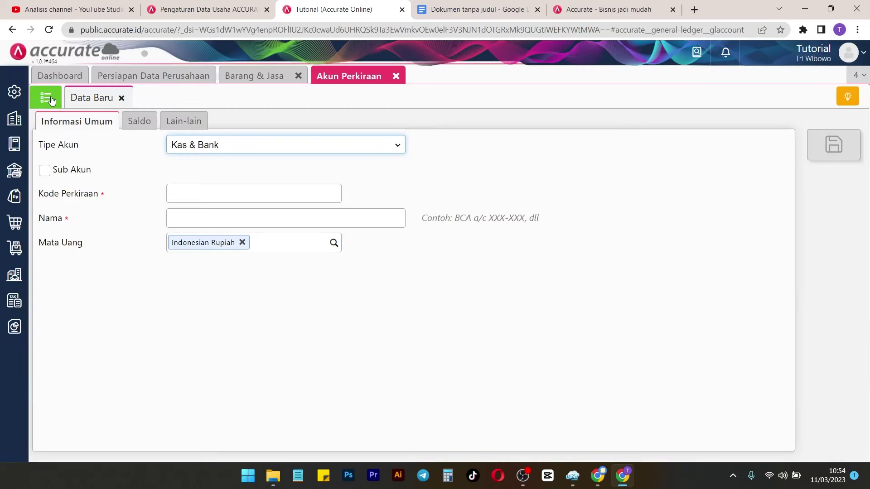
pyautogui.click(47, 99)
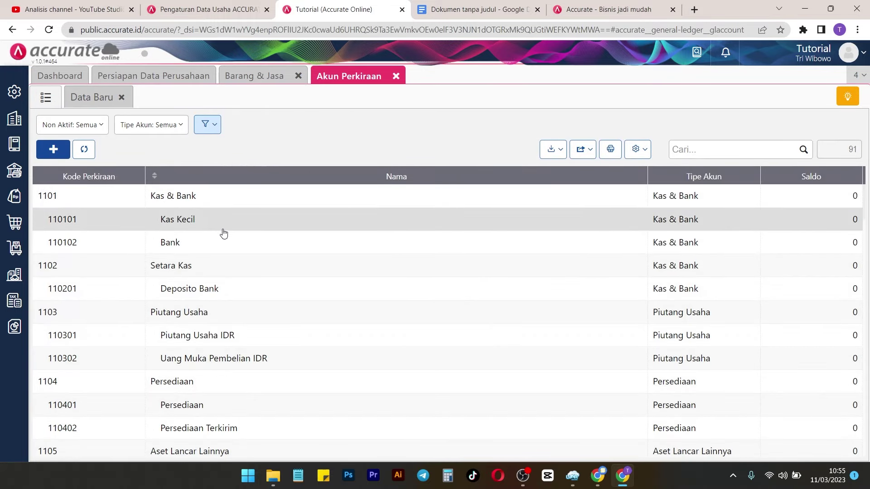
pyautogui.click(206, 245)
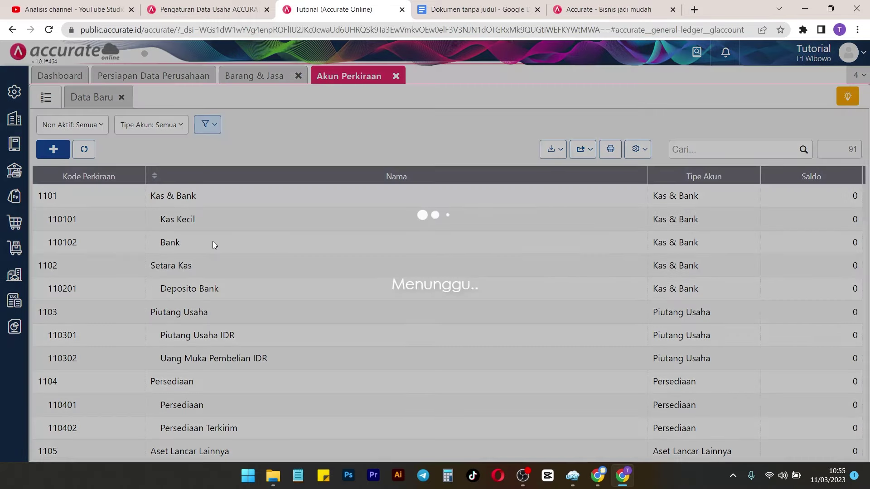
# Step: Set the Bank account's opening balance to Rp 100.000.000, save it and close the chart of accounts
pyautogui.click(155, 122)
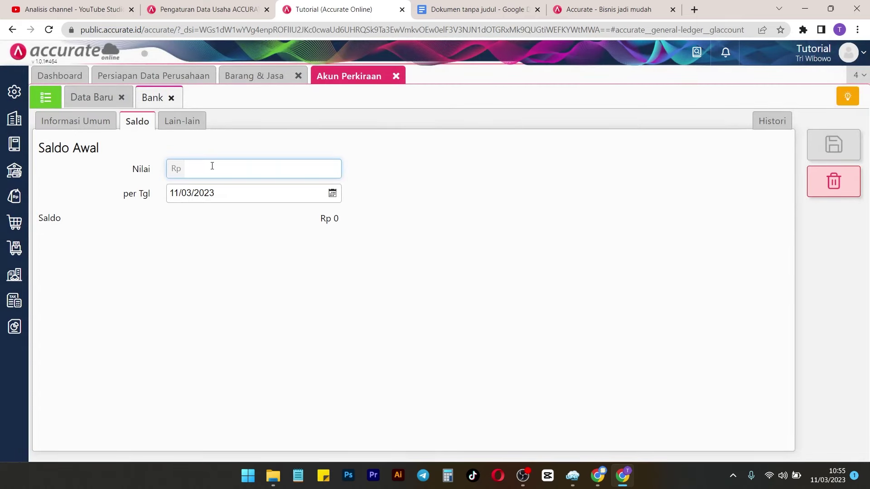
pyautogui.write('10.000.000')
pyautogui.tripleClick(484, 211)
pyautogui.click(834, 145)
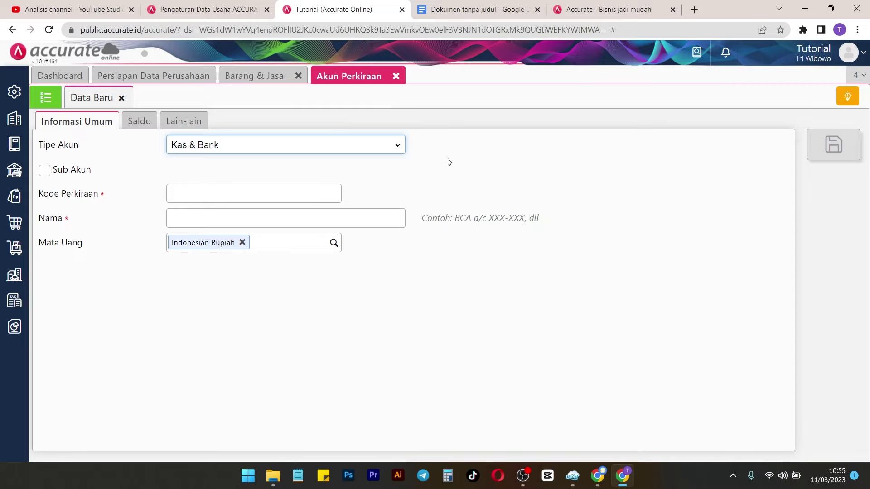
pyautogui.click(45, 97)
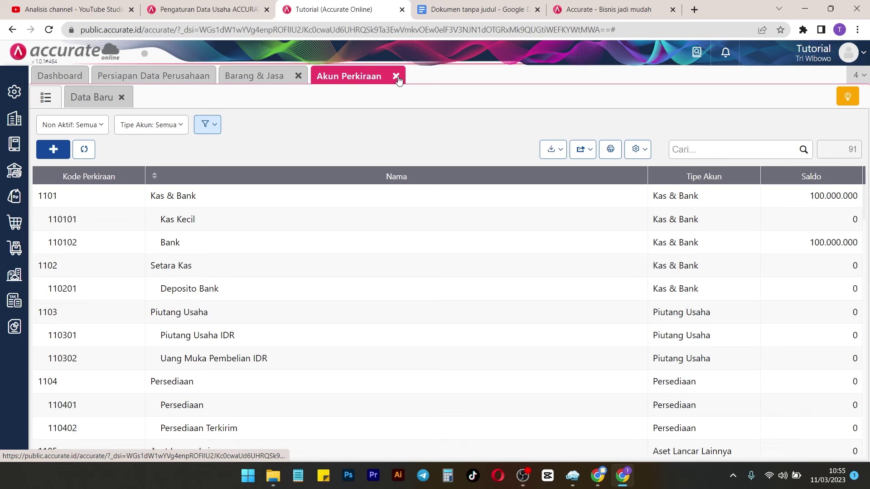
pyautogui.click(395, 77)
# Step: Start a new Faktur Pembelian, check the purchase details in Google Docs, and save PT. A as a new supplier on the invoice
pyautogui.click(15, 222)
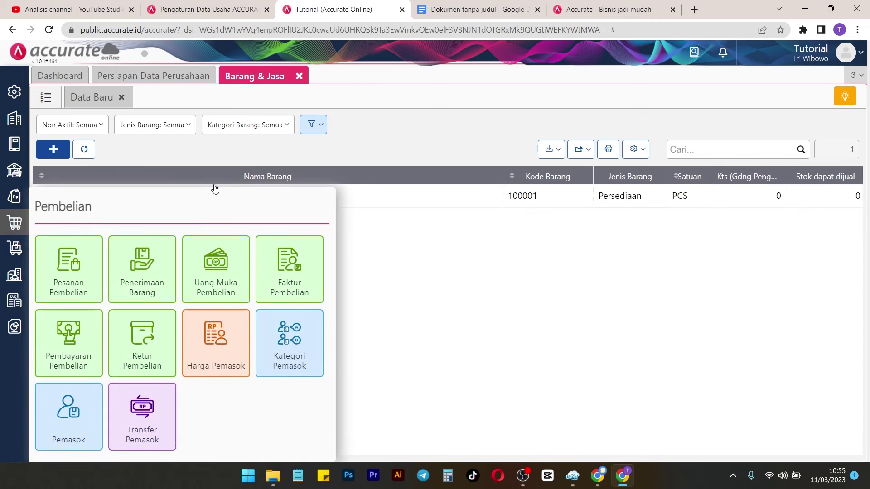
pyautogui.click(292, 258)
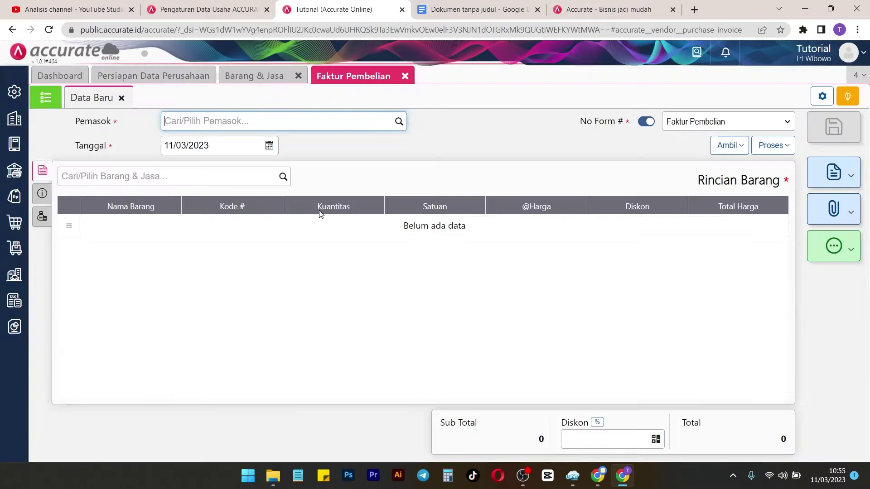
pyautogui.click(466, 9)
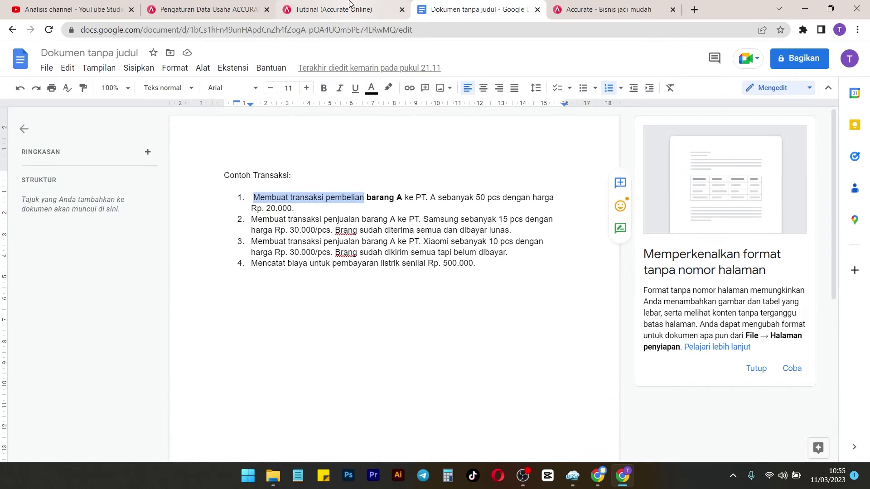
pyautogui.click(329, 6)
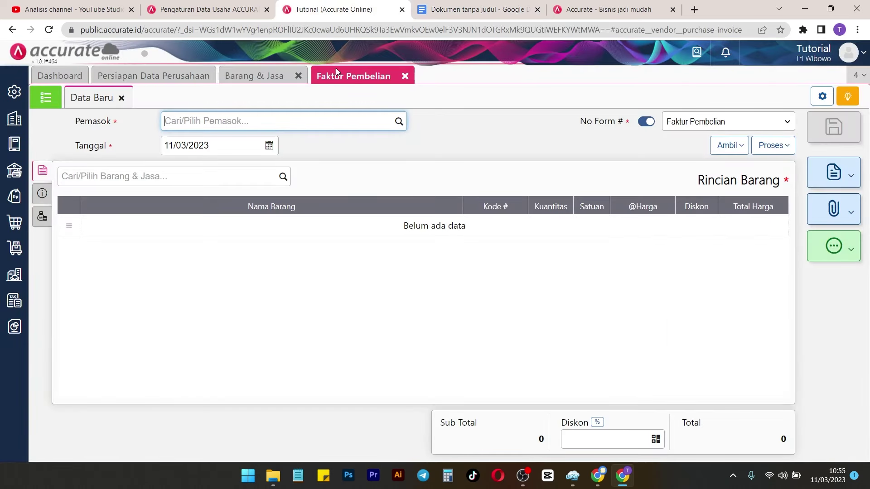
pyautogui.write('P')
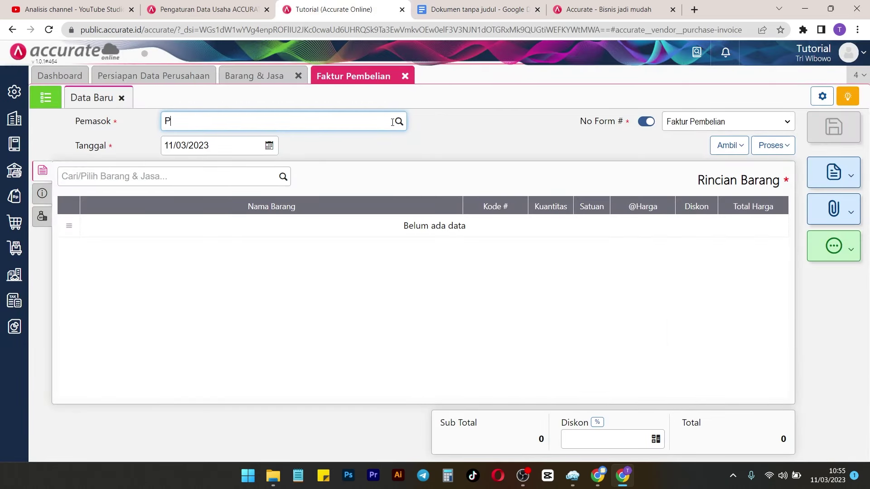
pyautogui.write('T. A')
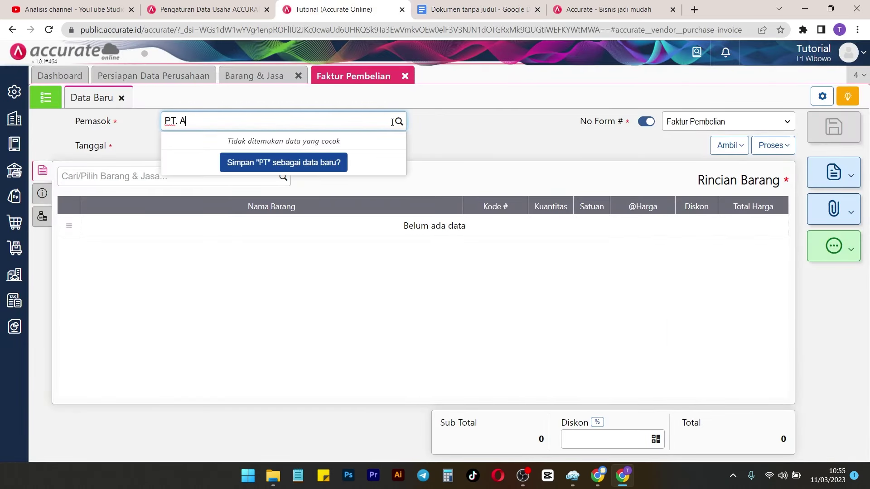
pyautogui.click(327, 162)
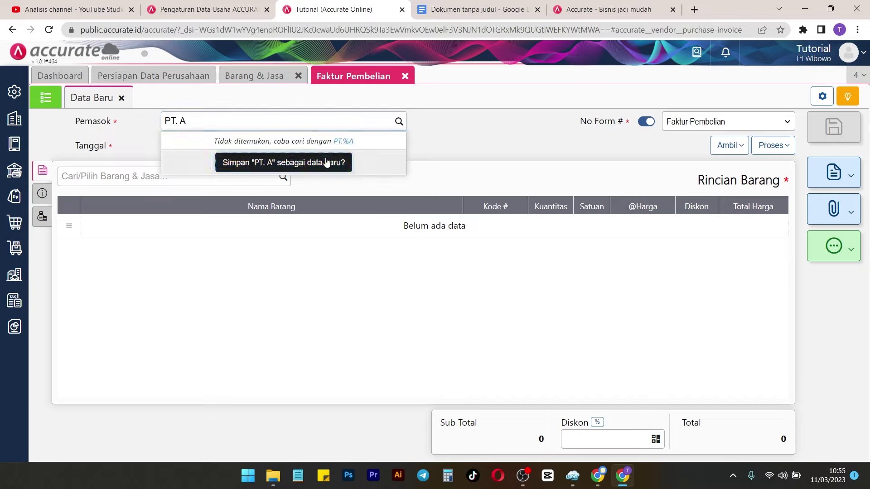
# Step: Add Barang A to the purchase invoice with a quantity of 50 PCS at a unit price of Rp 20.000
pyautogui.click(283, 177)
pyautogui.click(146, 200)
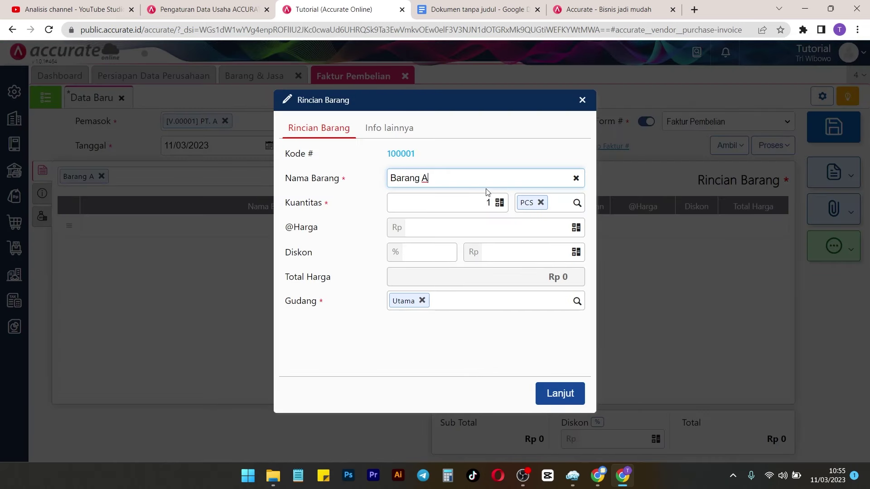
pyautogui.click(493, 201)
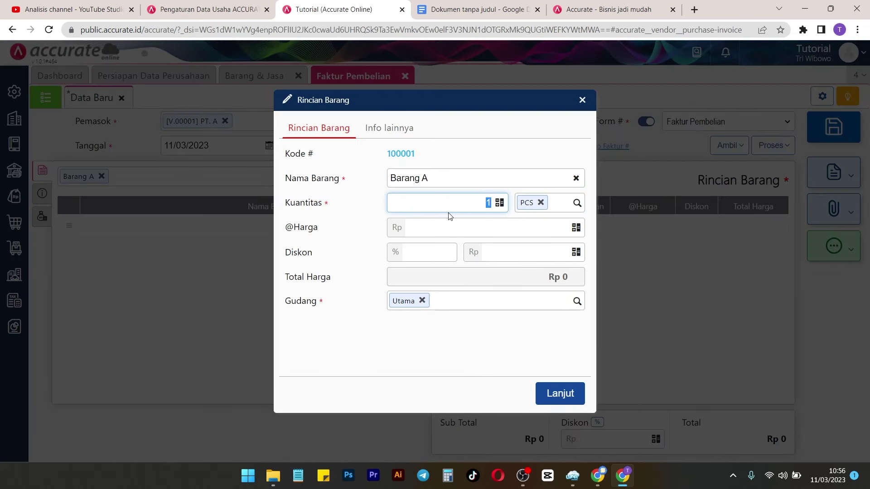
pyautogui.write('50')
pyautogui.click(496, 228)
pyautogui.write('20.000')
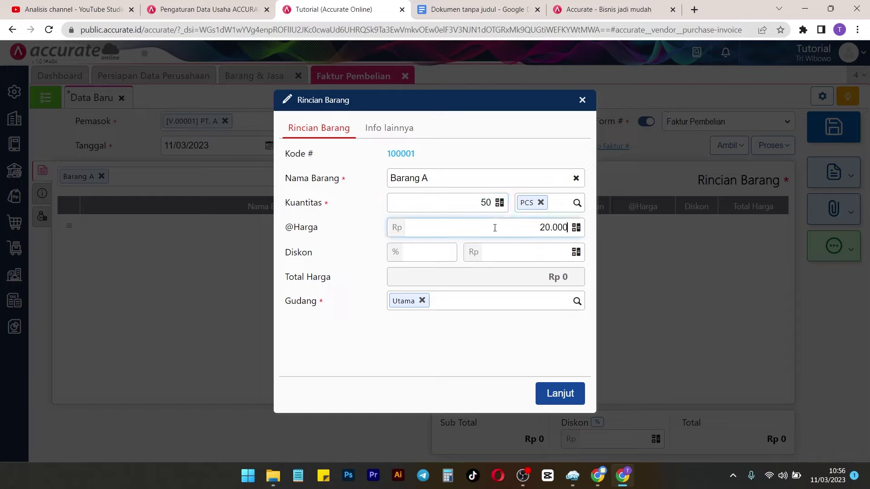
pyautogui.click(533, 330)
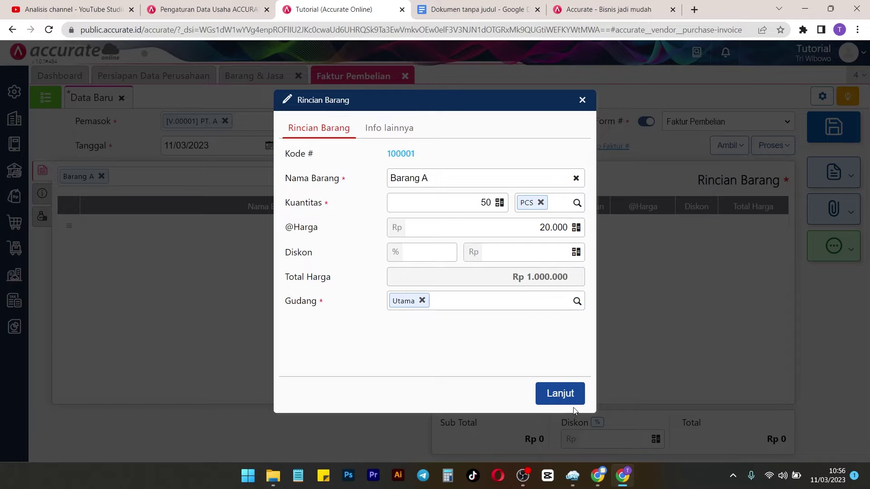
pyautogui.click(564, 394)
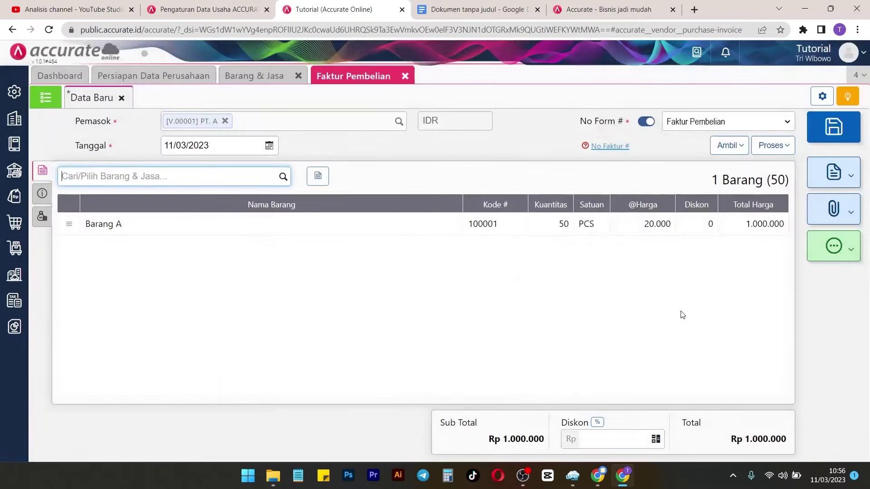
# Step: Enter INVP001 as the purchase invoice's No Faktur and save the invoice
pyautogui.click(44, 194)
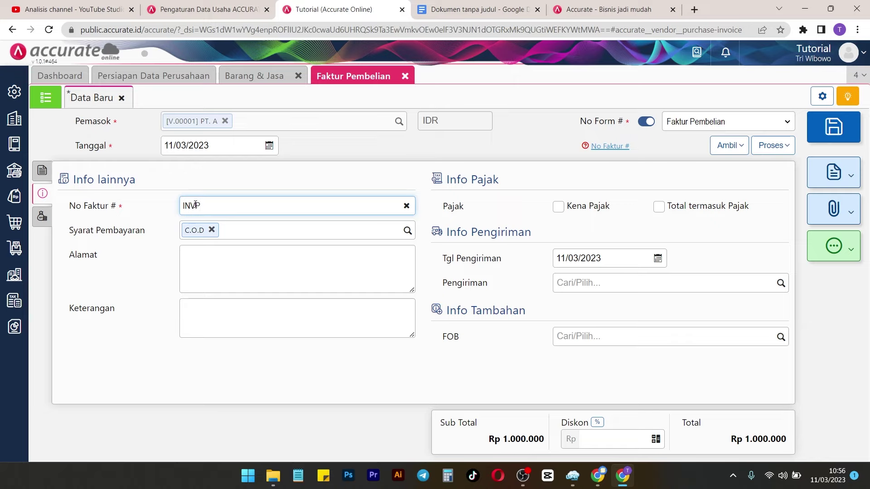
pyautogui.write('001')
pyautogui.click(42, 170)
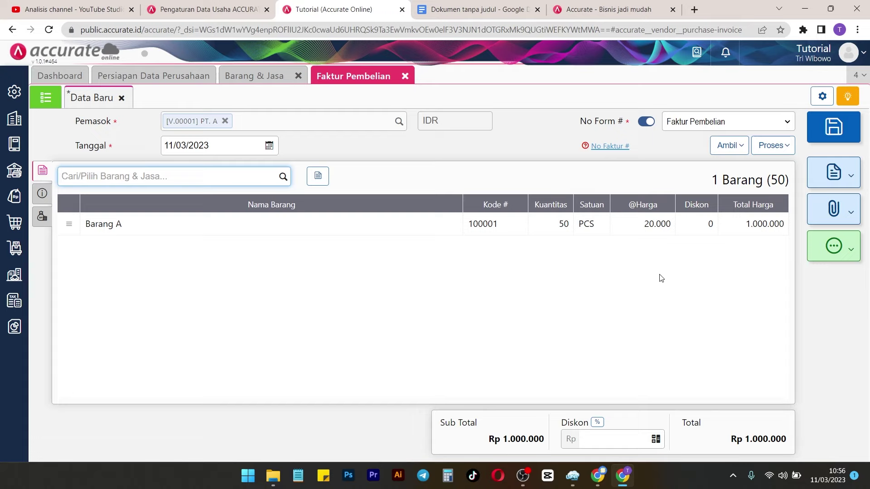
pyautogui.click(834, 139)
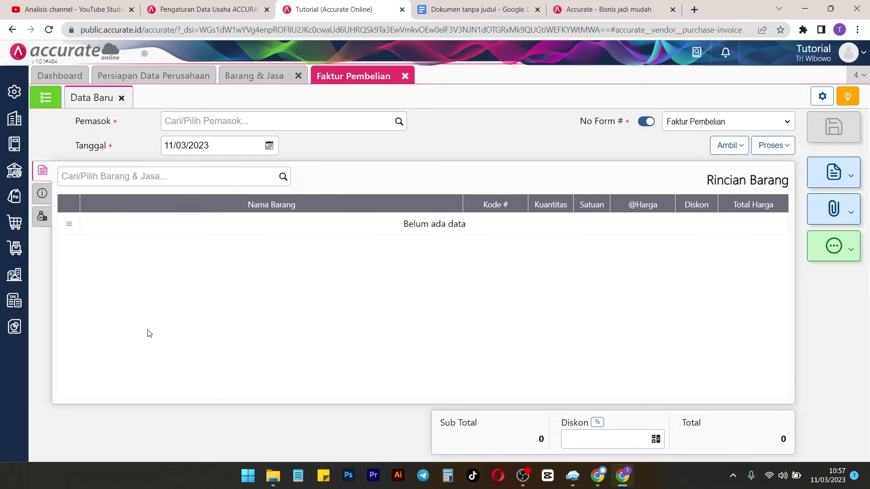
# Step: Display the Faktur Belum Lunas report for the Kantor Pusat branch as of 11/03/2023
pyautogui.click(21, 332)
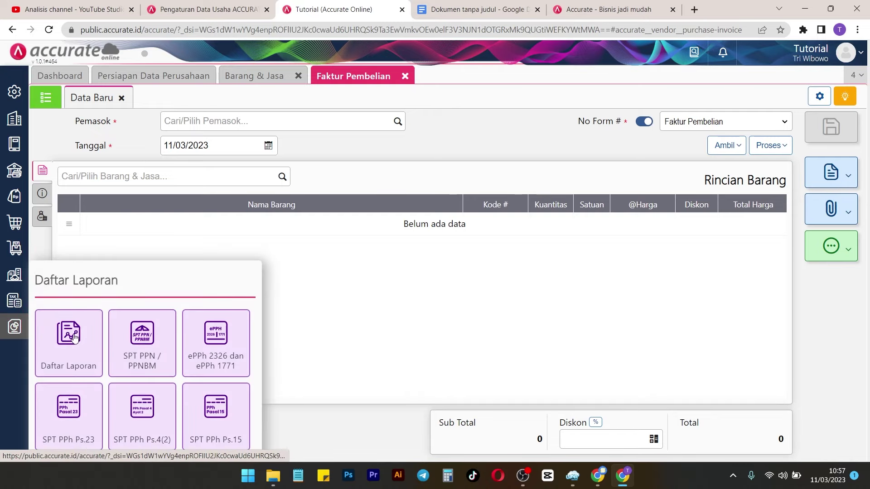
pyautogui.click(74, 338)
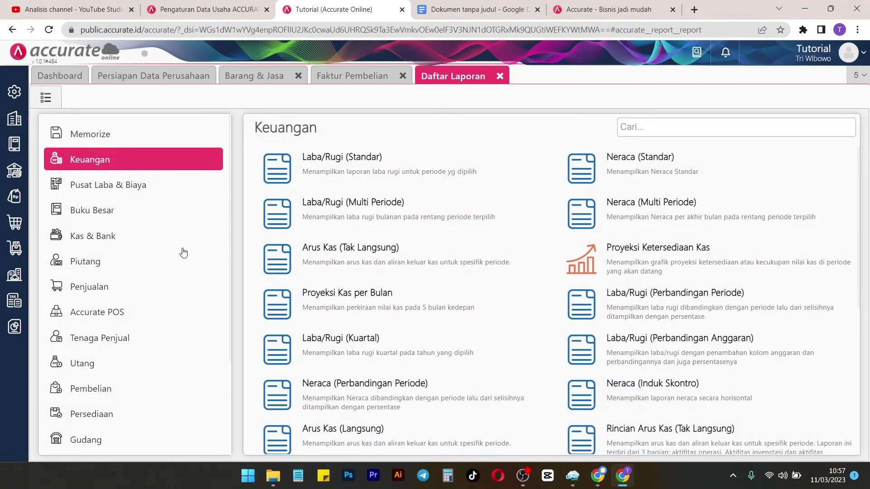
pyautogui.click(129, 375)
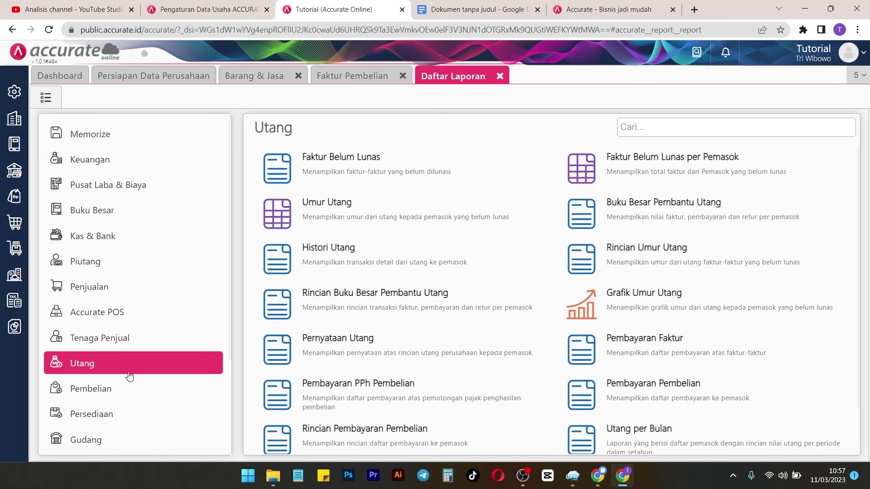
pyautogui.click(347, 162)
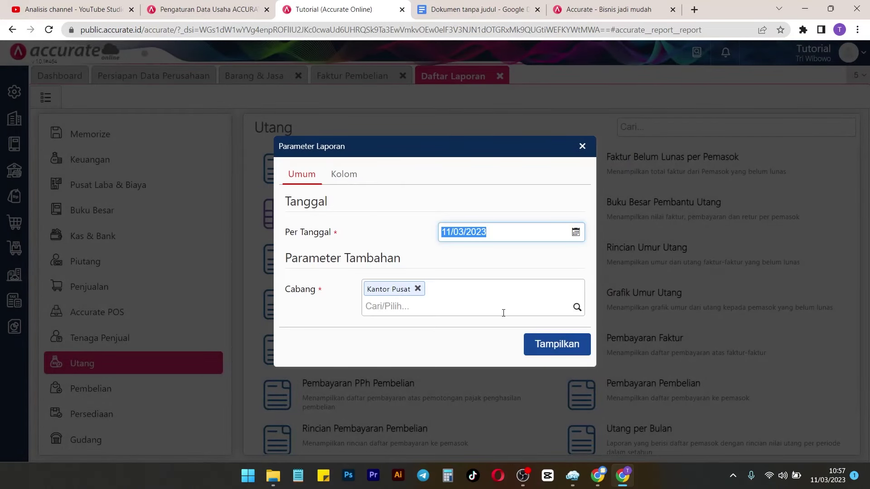
pyautogui.click(558, 344)
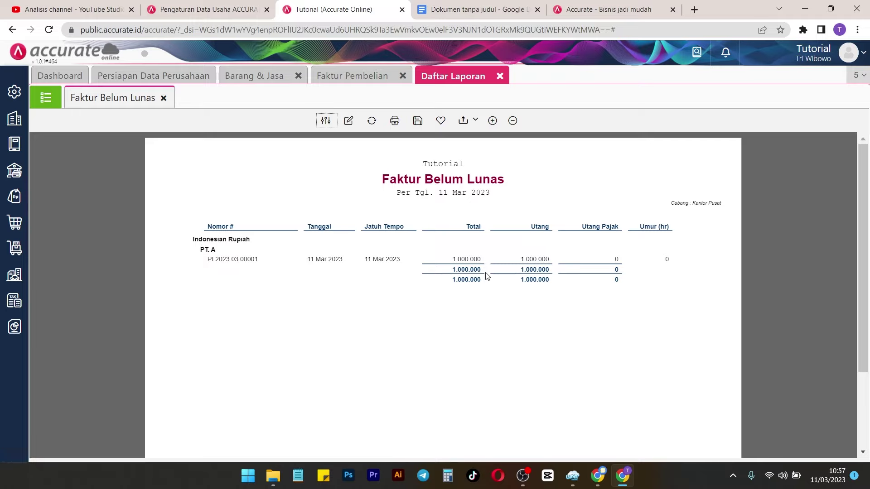
# Step: Check the saved invoice in the Faktur Pembelian list against the unpaid invoices report, and close Faktur Pembelian
pyautogui.click(353, 76)
pyautogui.click(45, 98)
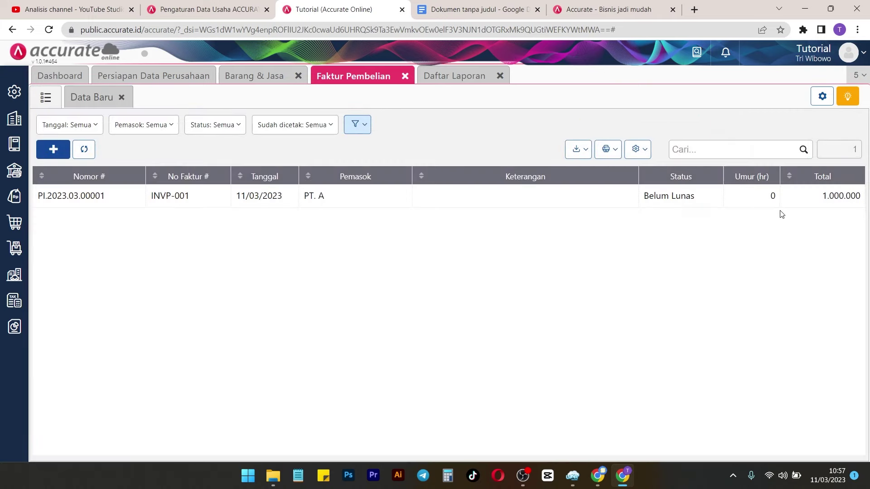
pyautogui.click(471, 76)
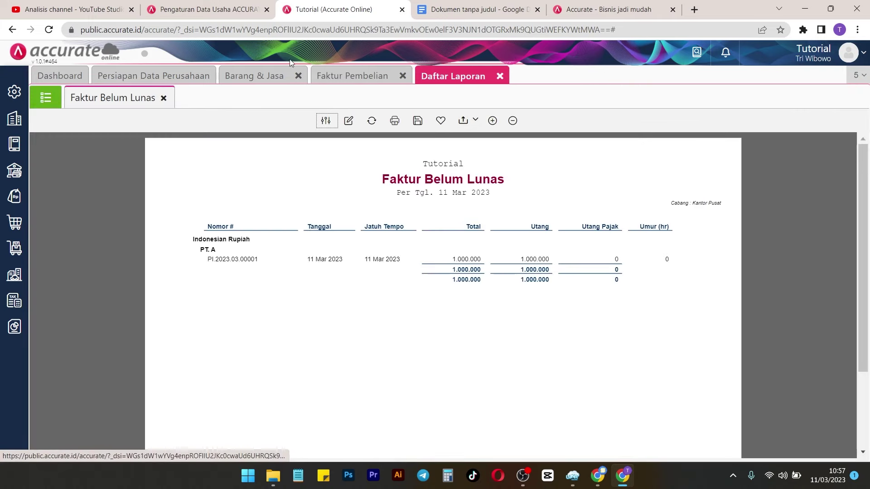
pyautogui.click(402, 76)
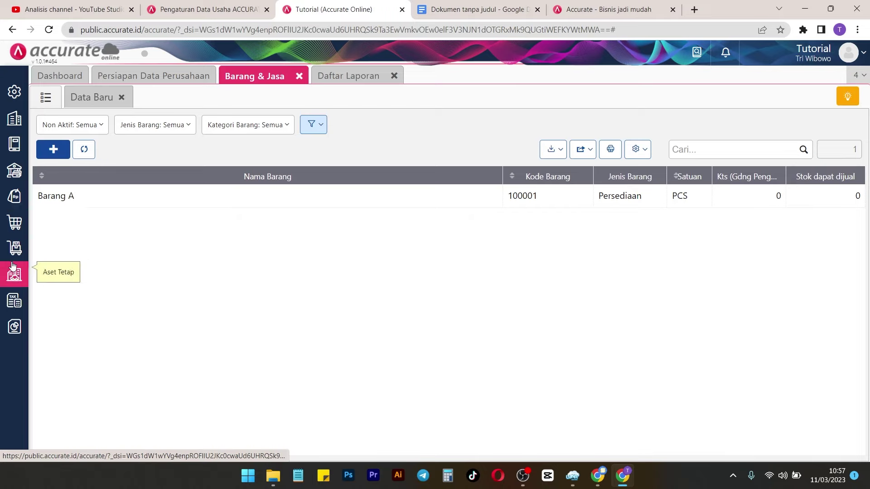
# Step: Start a new Pembayaran Pembelian to supplier PT. A, paid from the Bank account
pyautogui.click(13, 219)
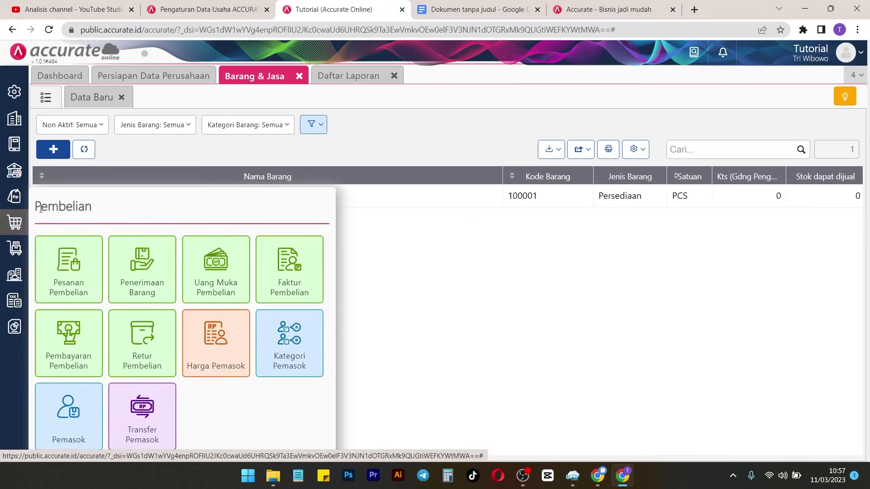
pyautogui.click(71, 358)
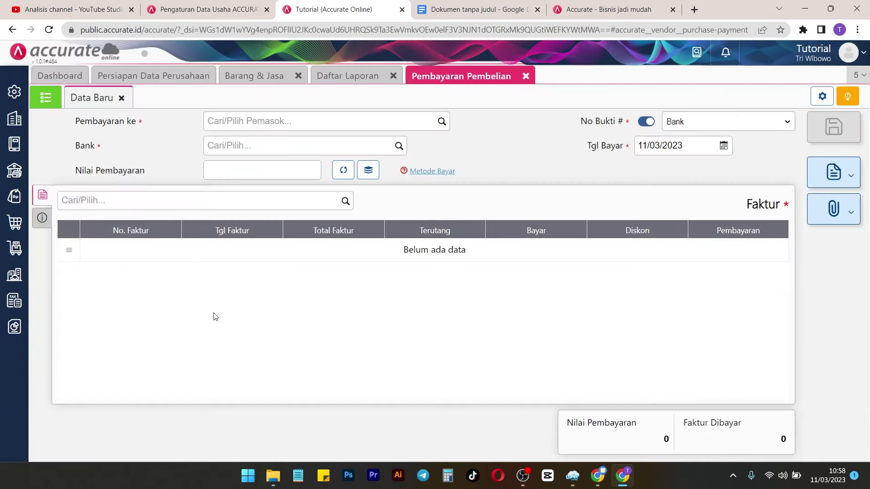
pyautogui.click(443, 122)
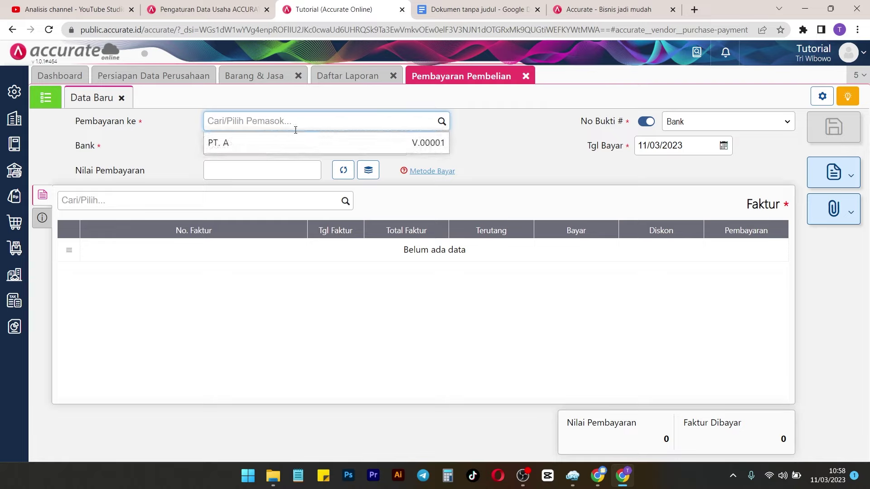
pyautogui.click(272, 142)
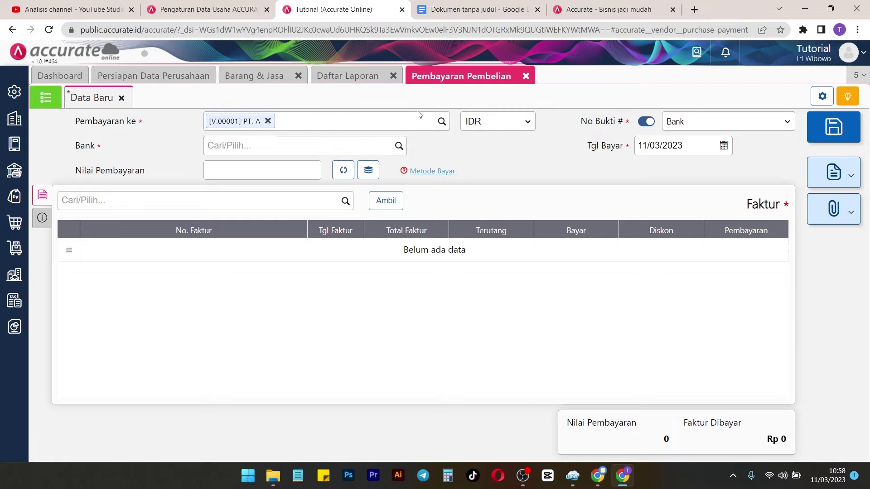
pyautogui.click(398, 146)
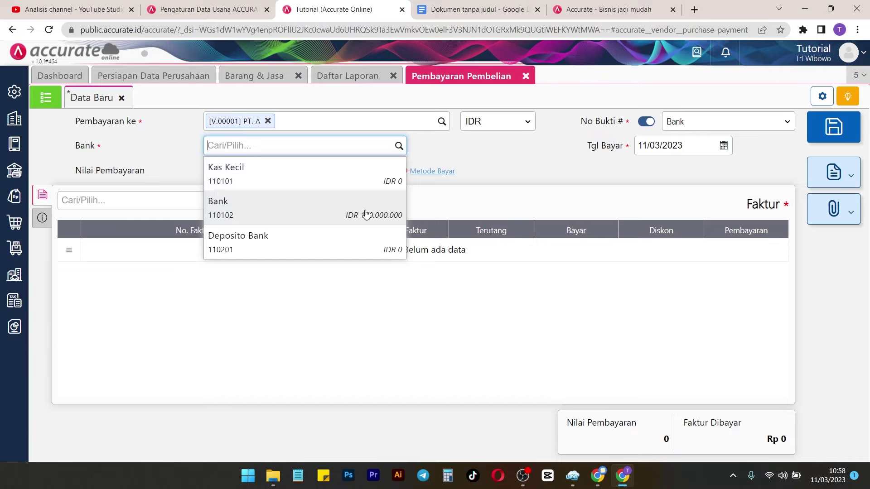
pyautogui.click(348, 215)
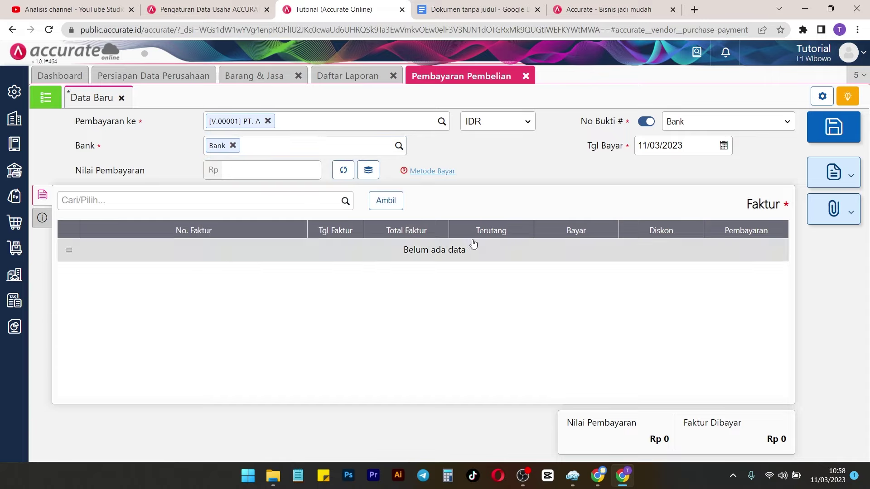
# Step: Add unpaid invoice INVP-001 to the payment and calculate the Nilai Pembayaran as Rp 1.000.000
pyautogui.click(394, 205)
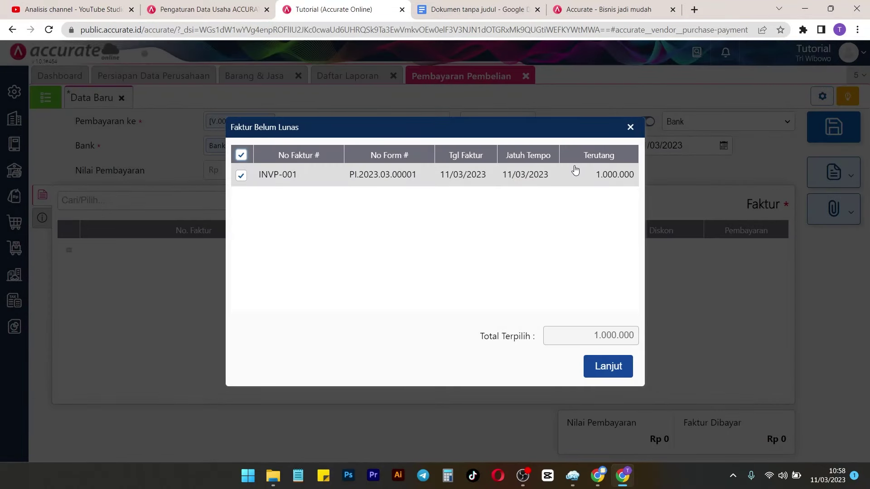
pyautogui.click(613, 368)
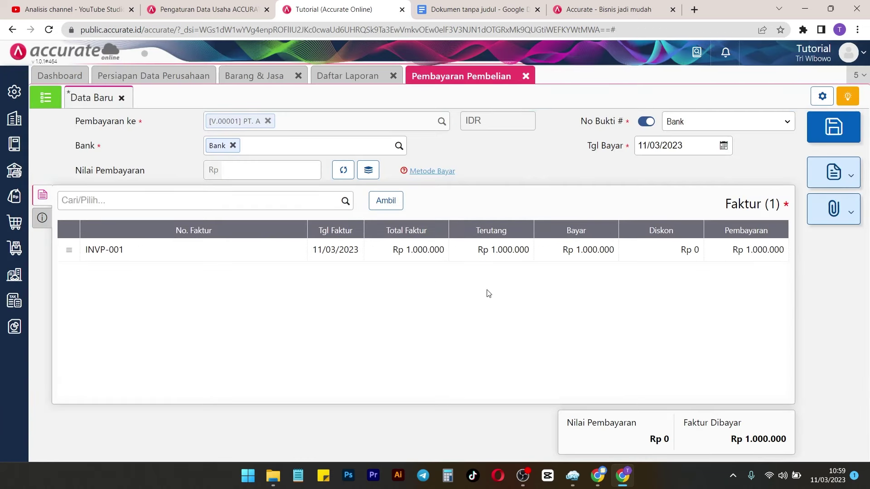
pyautogui.click(351, 174)
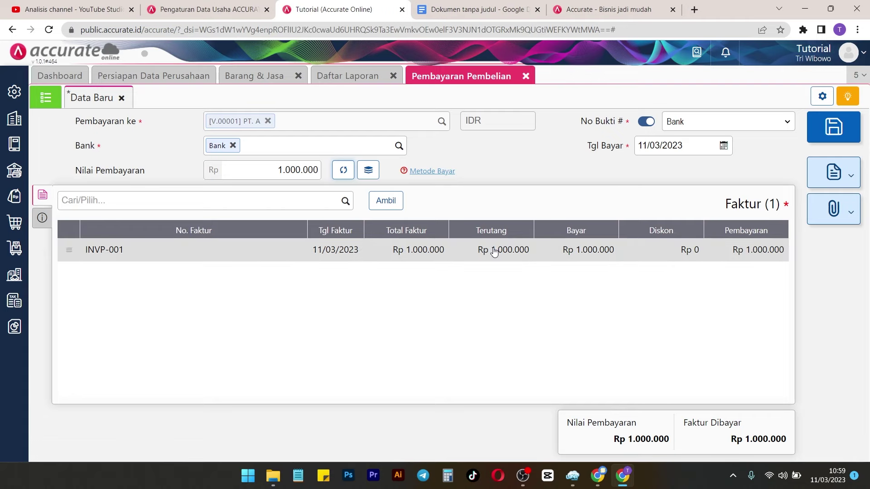
# Step: Set the Bayar amount for INVP-001 to Rp 500.000 and recalculate the Nilai Pembayaran to match
pyautogui.click(509, 252)
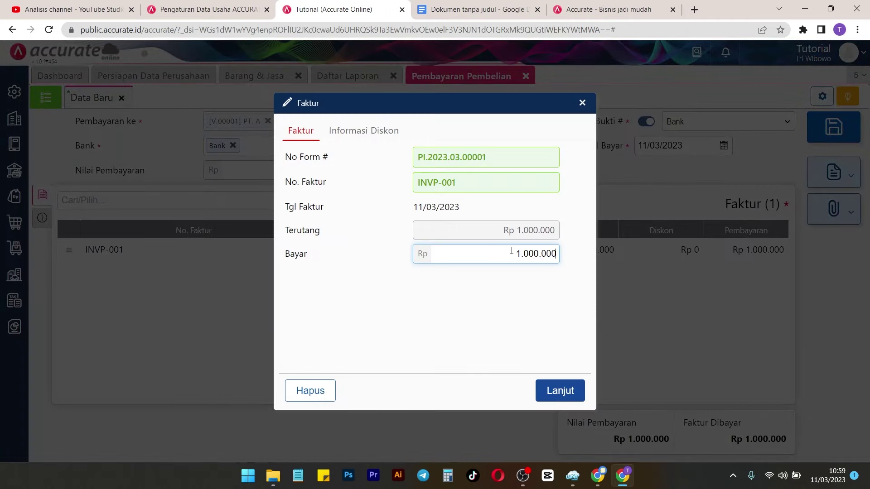
pyautogui.moveTo(514, 252); pyautogui.dragTo(591, 260)
pyautogui.write('5')
pyautogui.click(570, 390)
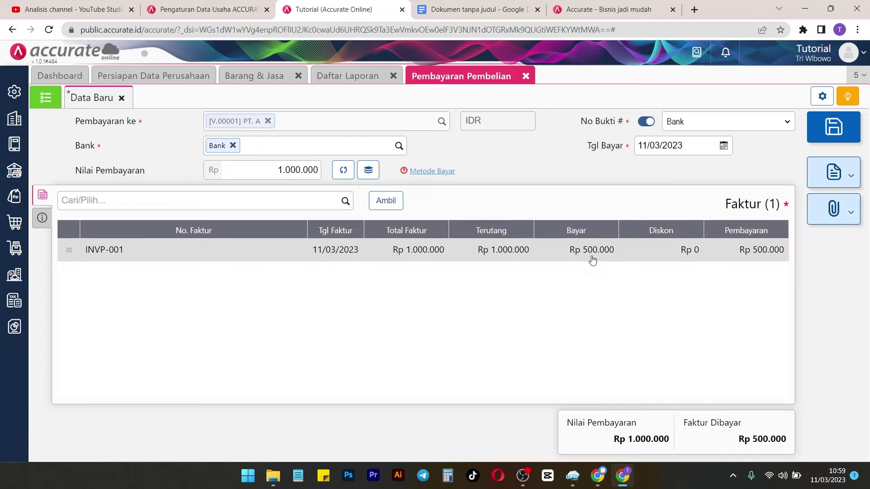
pyautogui.click(344, 171)
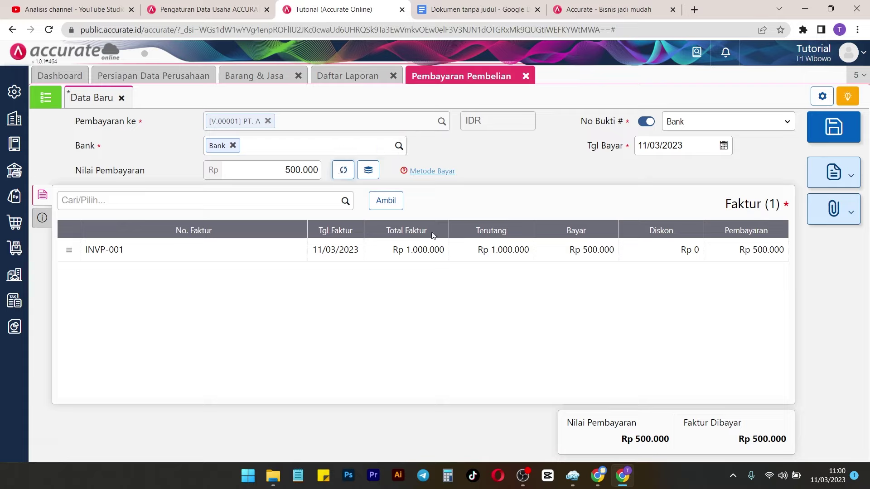
# Step: Save the partial payment and refresh the Faktur Belum Lunas report
pyautogui.click(851, 136)
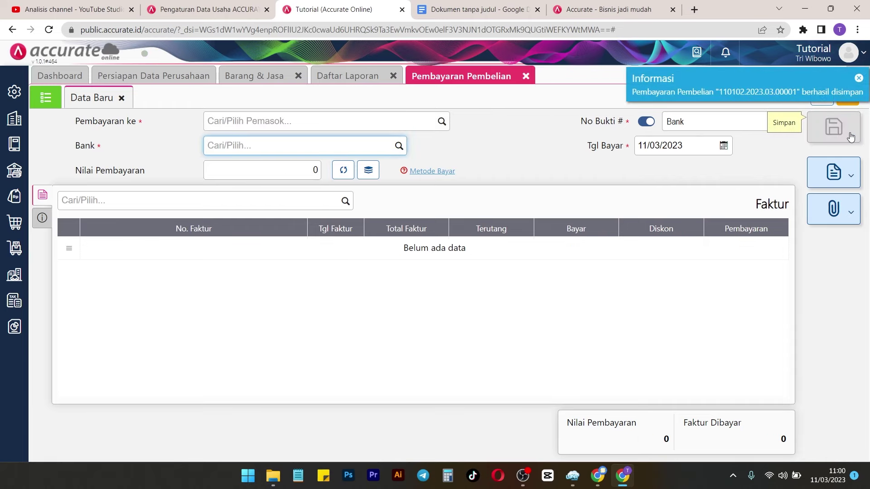
pyautogui.click(357, 74)
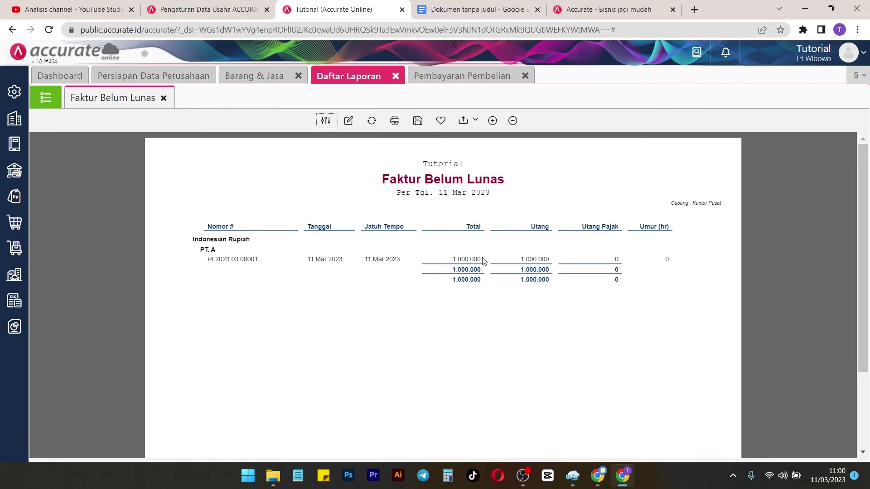
pyautogui.click(377, 121)
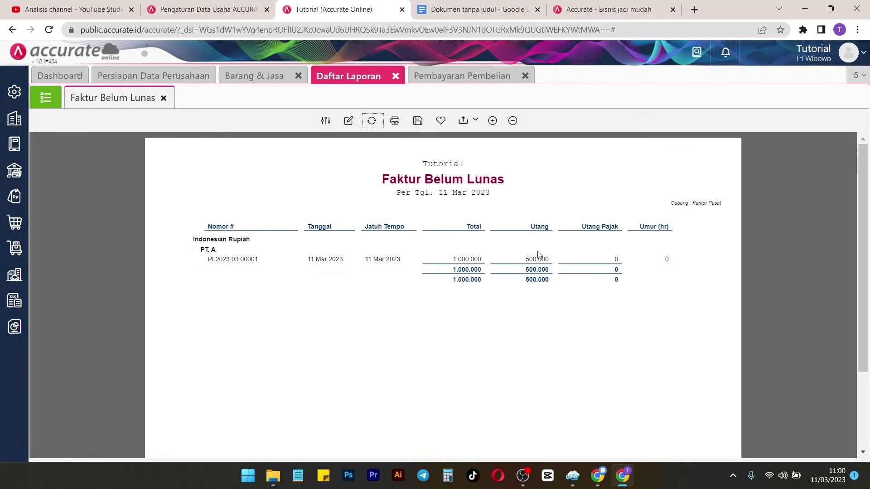
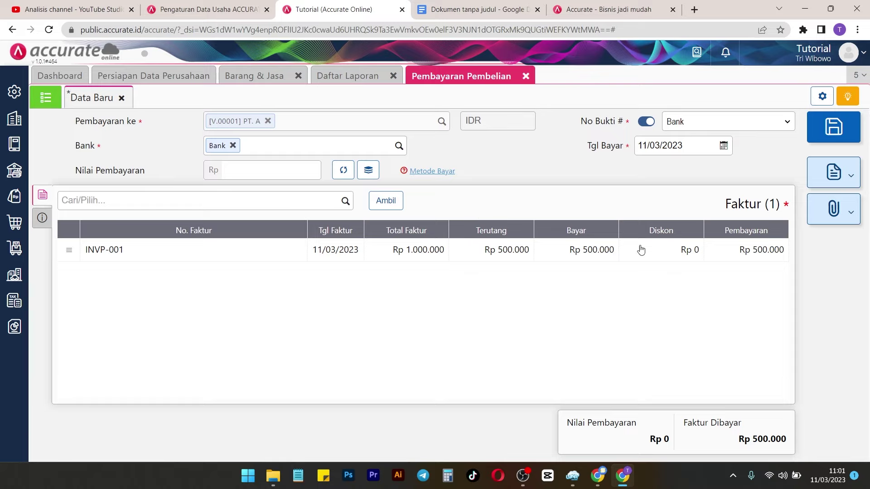
# Step: Calculate the second payment's Nilai Pembayaran as Rp 500.000 and save the payment to PT. A
pyautogui.click(350, 180)
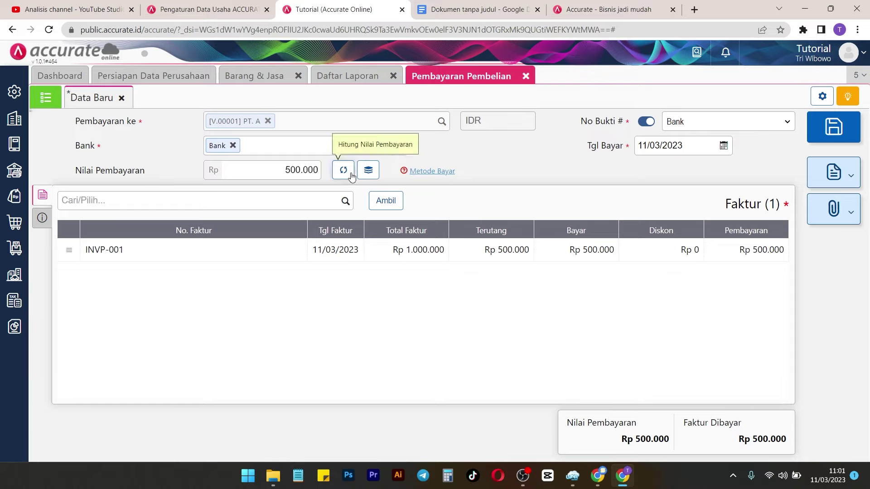
pyautogui.click(835, 129)
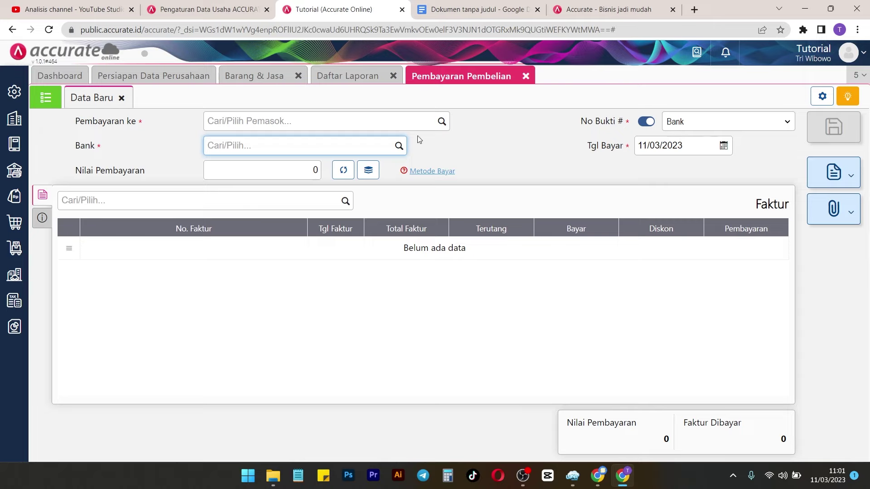
# Step: Refresh the Faktur Belum Lunas report and the Barang & Jasa list to check the debt and stock
pyautogui.click(346, 77)
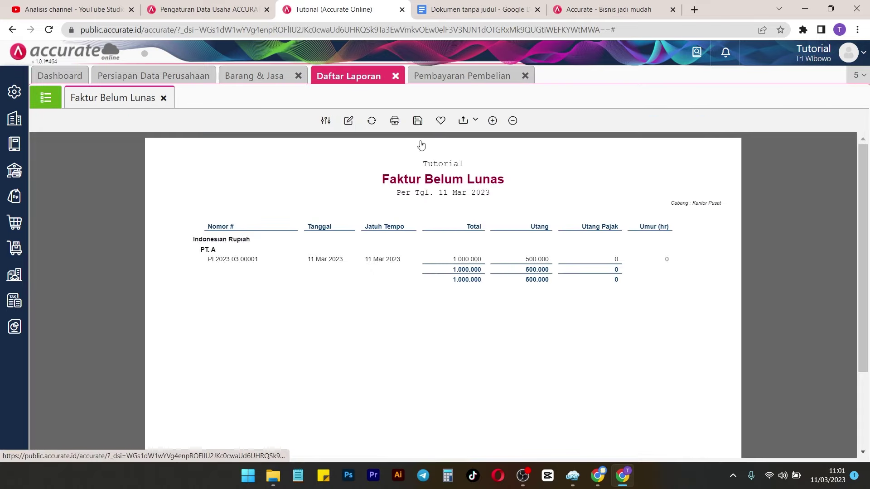
pyautogui.click(376, 120)
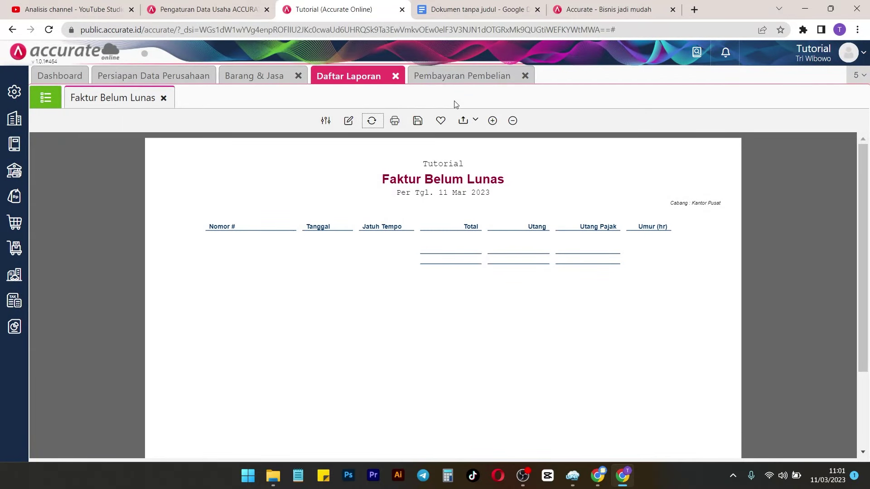
pyautogui.click(267, 77)
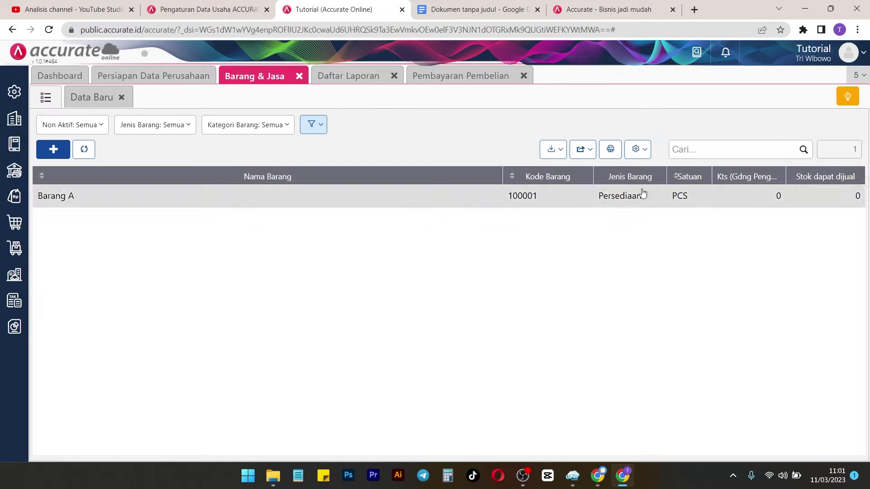
pyautogui.click(85, 149)
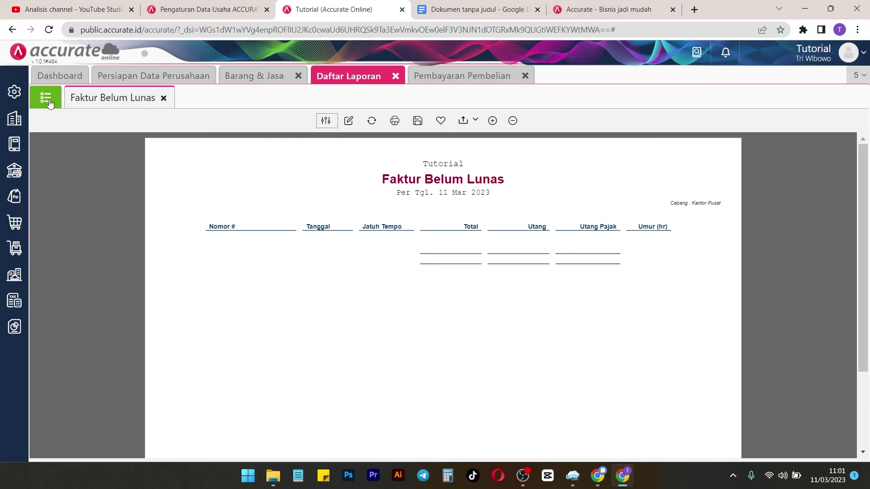
# Step: Display the Kartu Stok Persediaan report for Barang A from 01/03/2023 to 11/03/2023
pyautogui.click(47, 101)
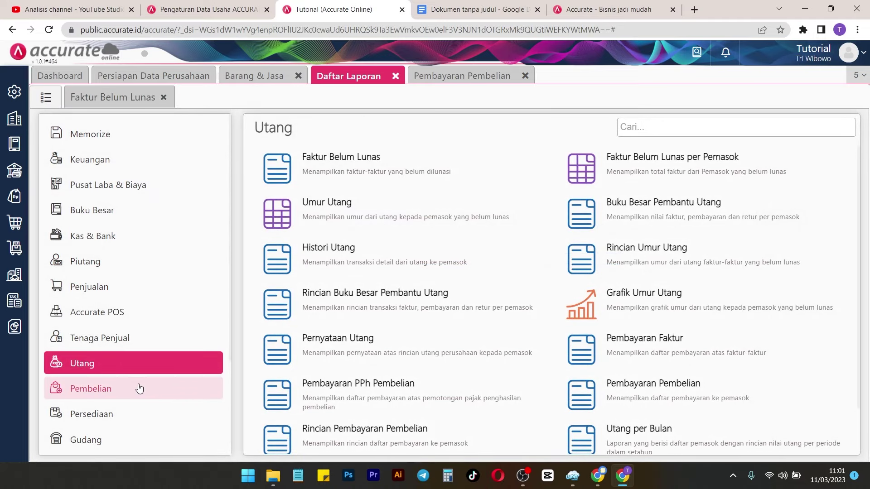
pyautogui.scroll(-1, 123, 375)
pyautogui.click(110, 356)
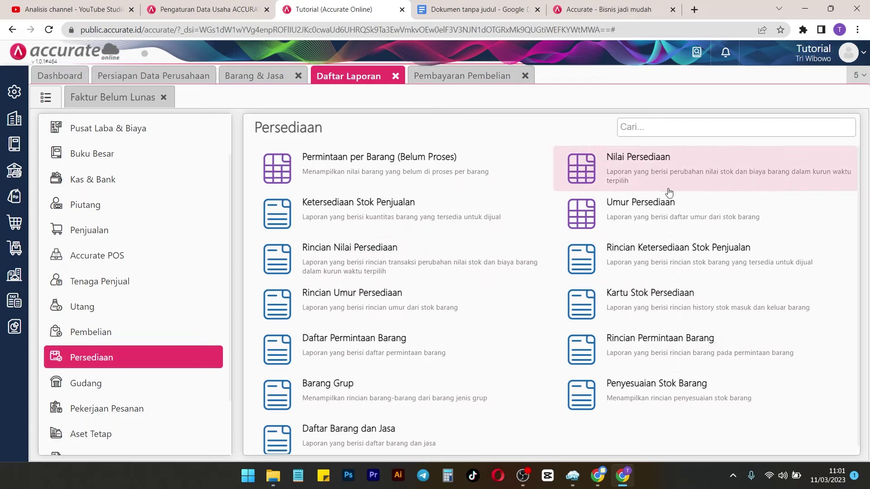
pyautogui.click(713, 290)
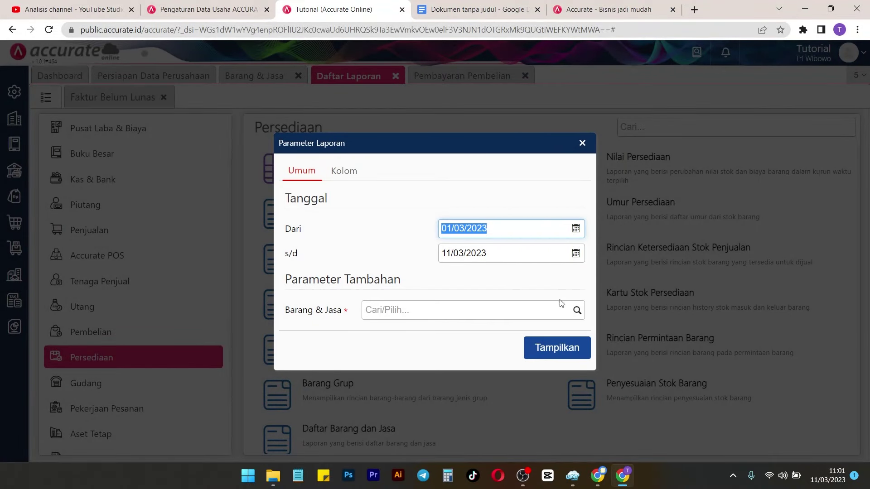
pyautogui.click(577, 312)
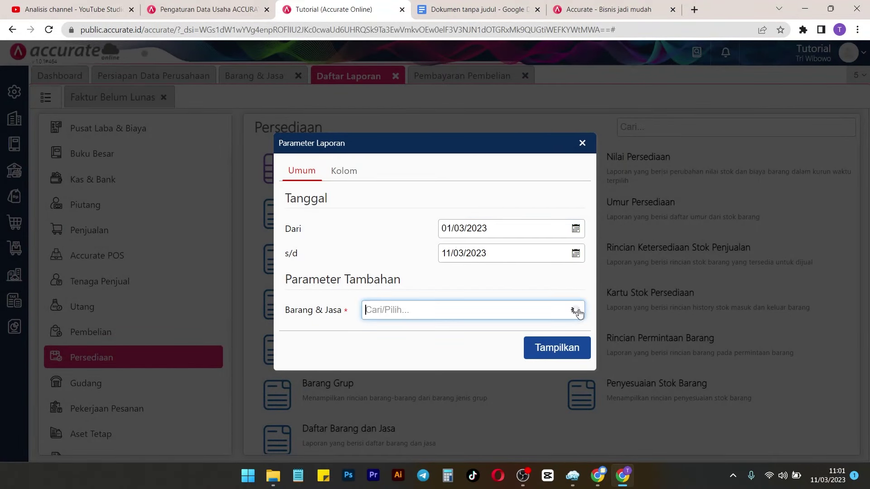
pyautogui.click(443, 339)
pyautogui.click(549, 361)
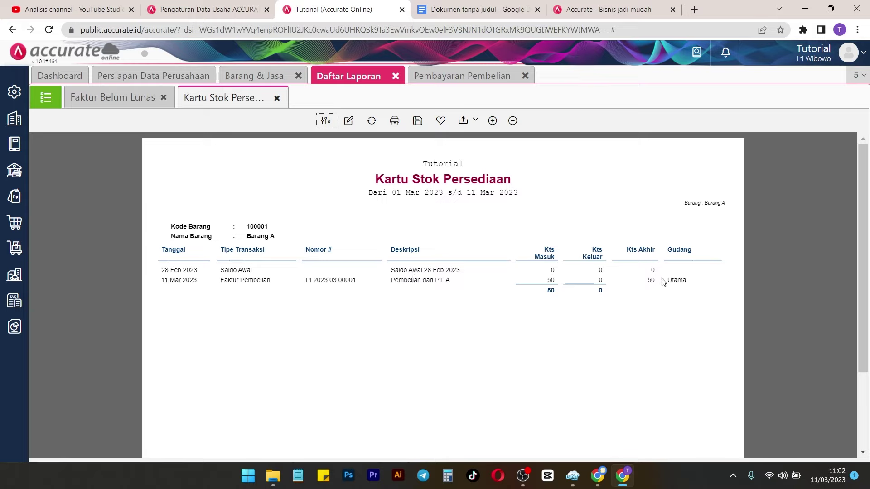
# Step: Check Barang A's ending quantity in the stock card, and review the PT. Samsung sale in the Google Docs example transactions
pyautogui.moveTo(647, 278); pyautogui.dragTo(703, 291)
pyautogui.click(703, 291)
pyautogui.click(476, 9)
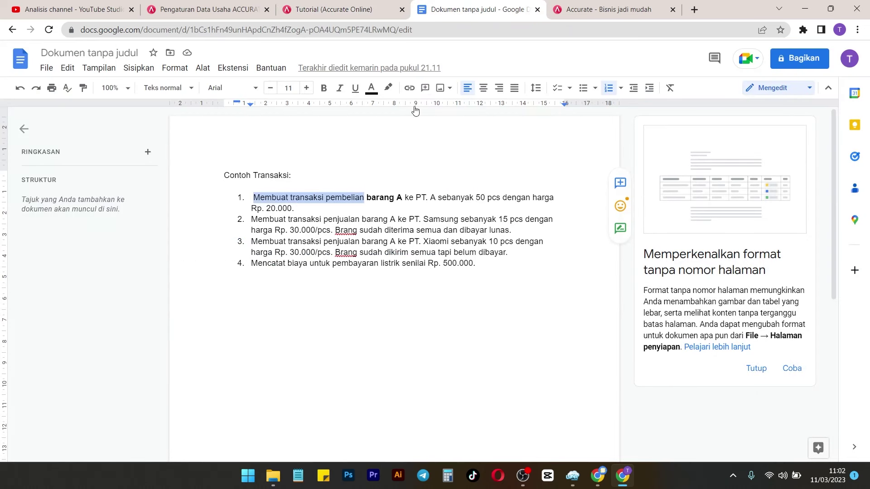
pyautogui.click(403, 303)
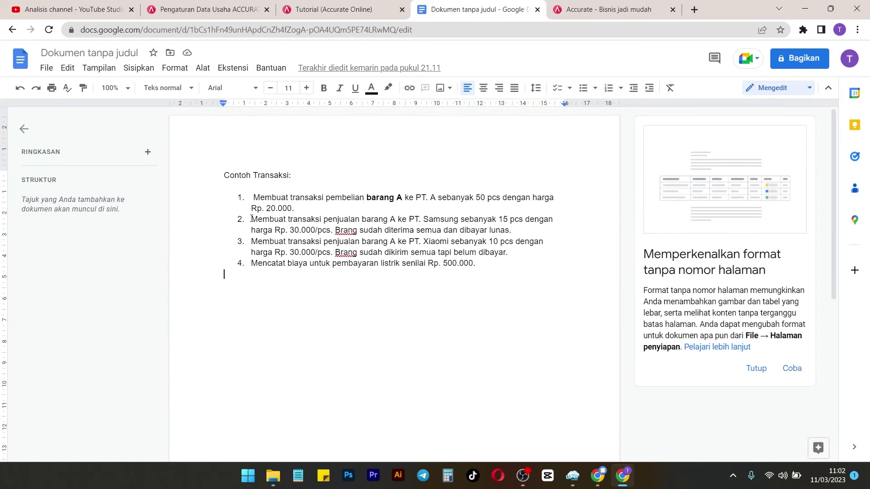
pyautogui.moveTo(252, 219); pyautogui.dragTo(523, 220)
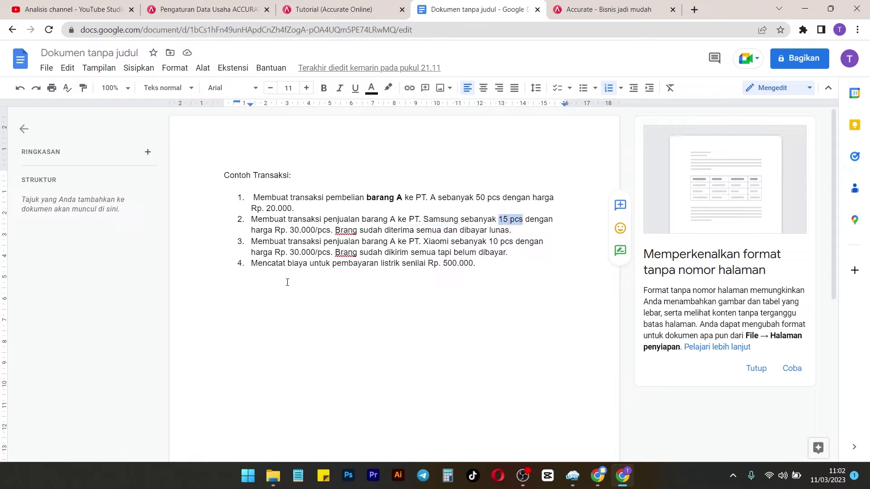
# Step: Back in Accurate Online, close Pembayaran Pembelian and Barang & Jasa, and set the Persiapan Data Perusahaan page not to show again
pyautogui.click(332, 5)
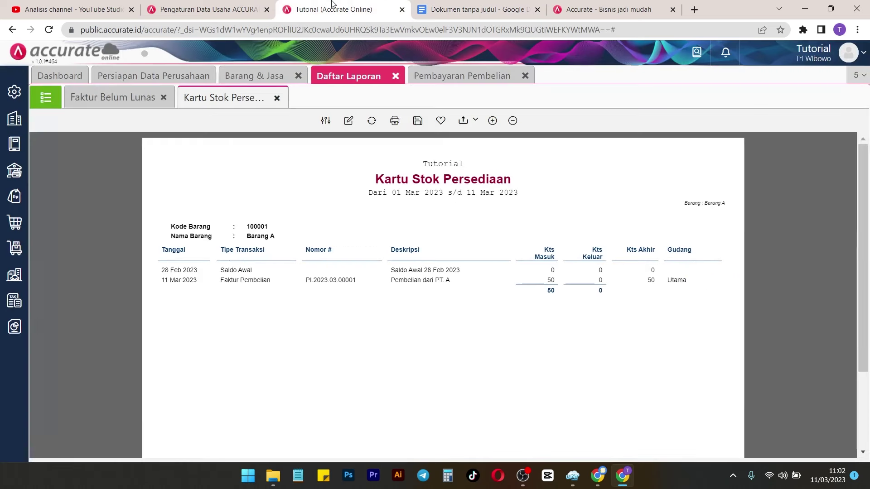
pyautogui.click(525, 76)
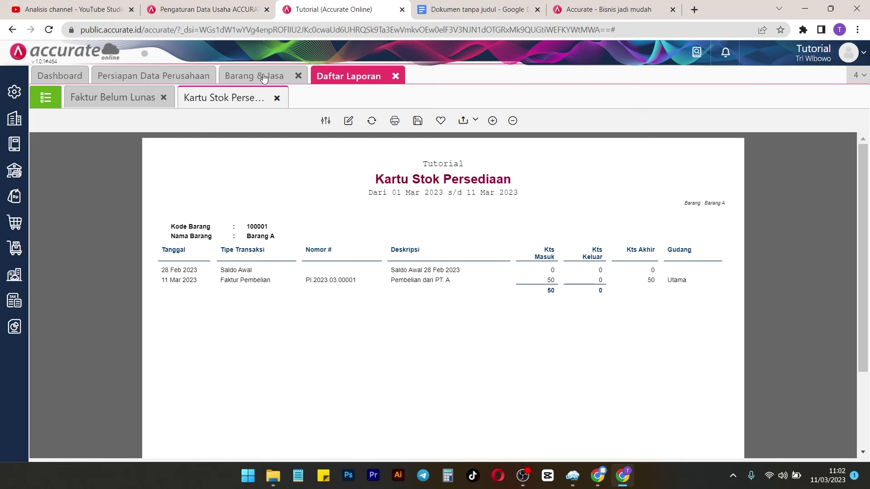
pyautogui.click(298, 75)
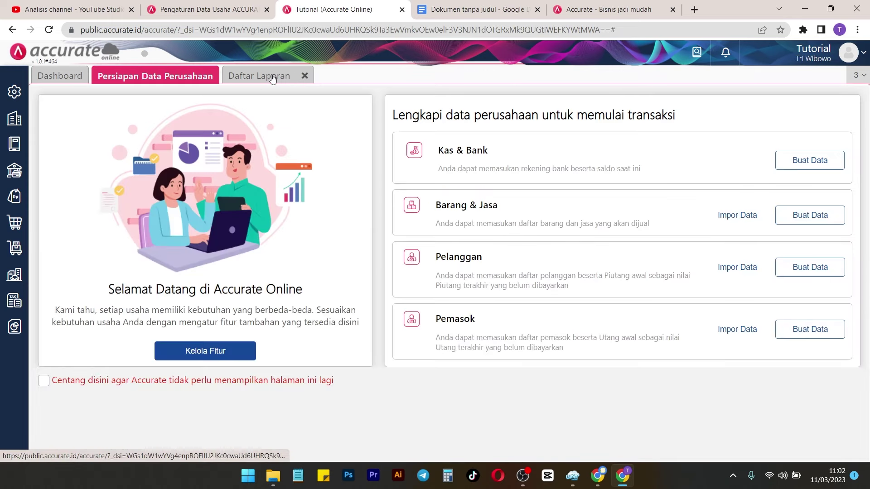
pyautogui.click(45, 382)
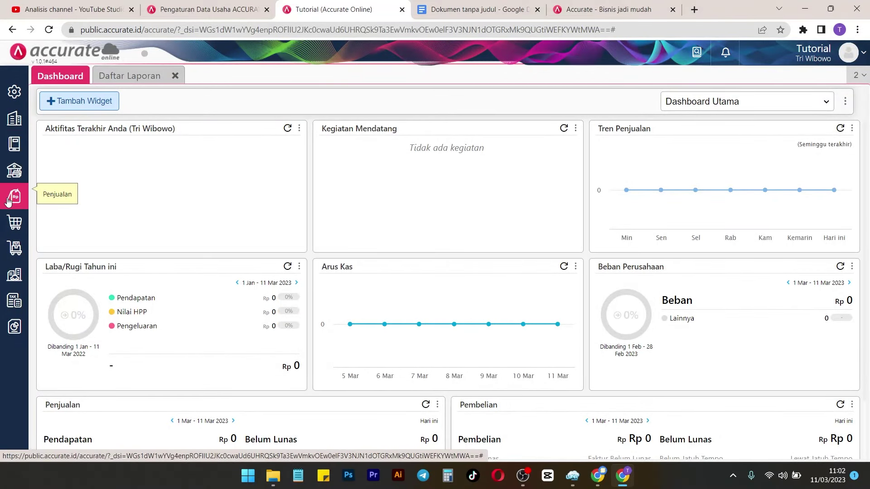
# Step: Start a new Faktur Penjualan and save PT. Samsung as a new customer for it
pyautogui.click(10, 199)
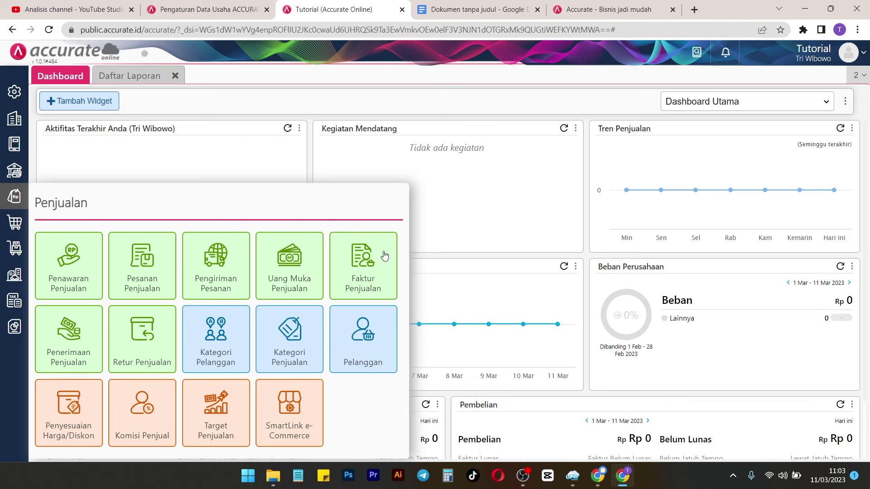
pyautogui.click(376, 272)
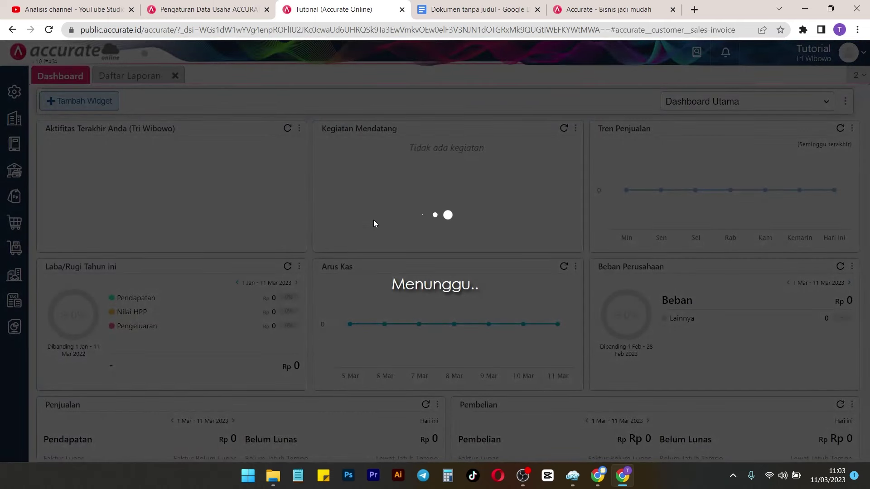
pyautogui.click(460, 4)
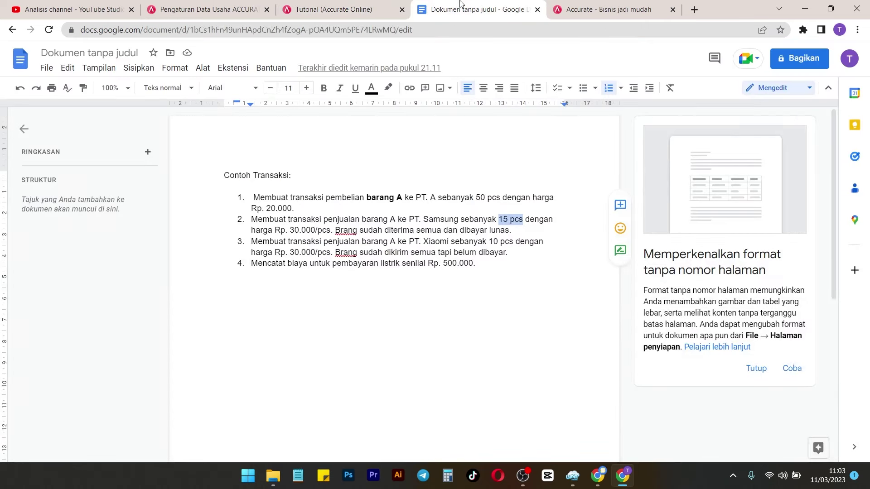
pyautogui.click(379, 6)
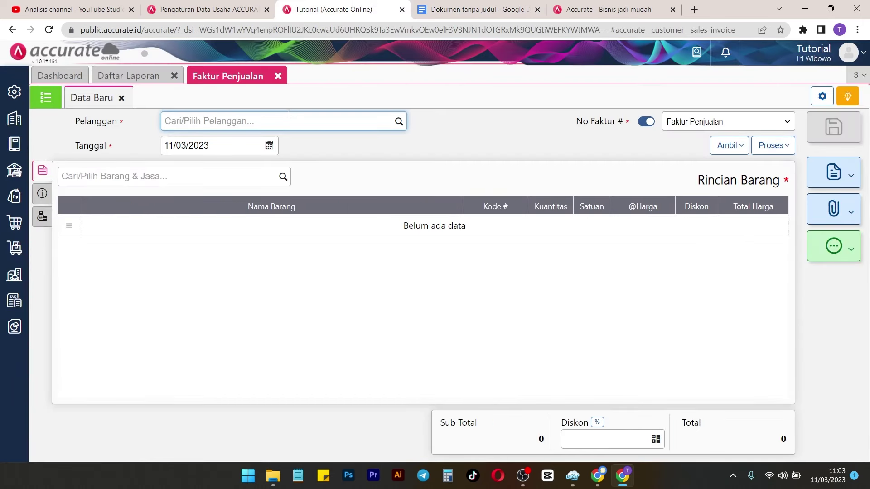
pyautogui.write('PT. Samsung')
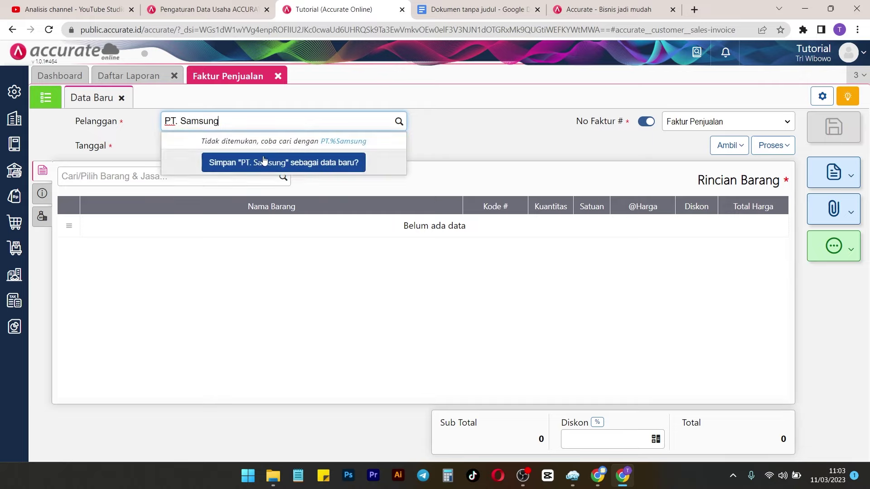
pyautogui.click(277, 163)
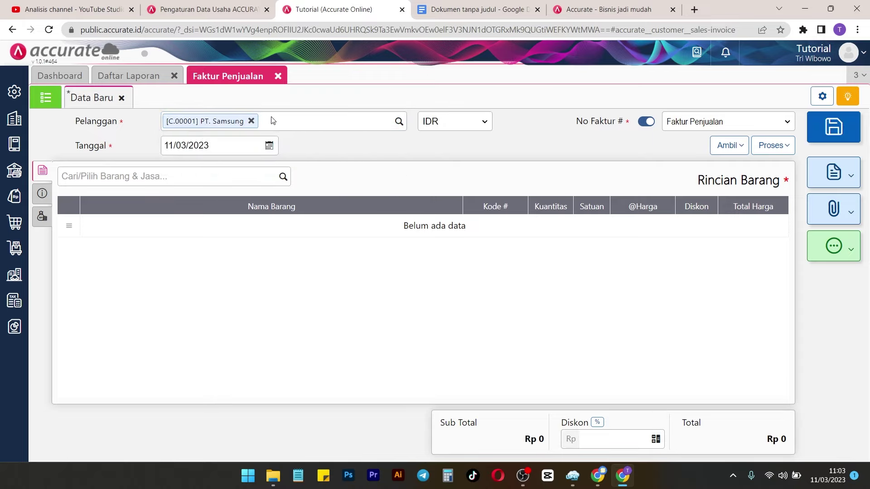
# Step: Add 15 PCS of Barang A at Rp 30.000 each to the sales invoice and save it
pyautogui.click(283, 175)
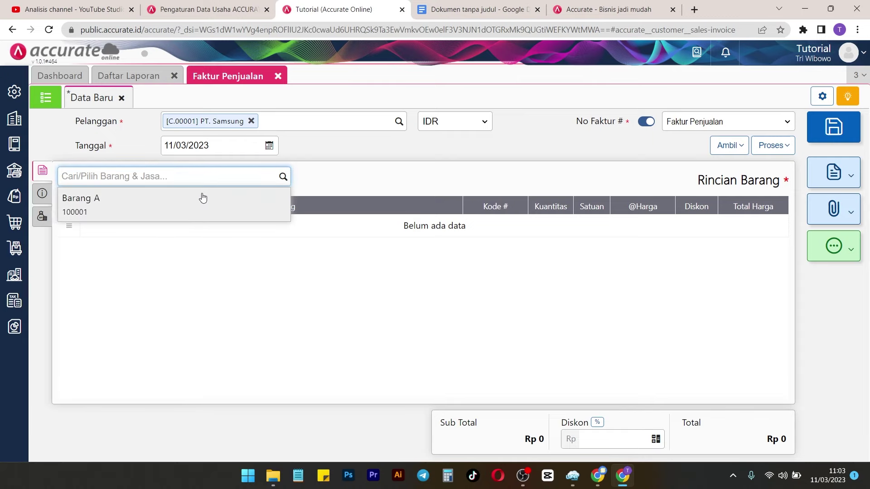
pyautogui.click(198, 199)
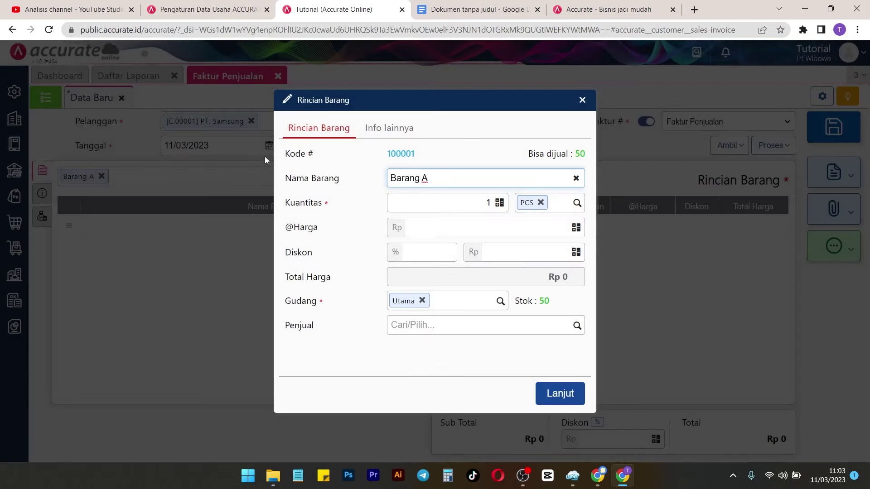
pyautogui.click(484, 203)
pyautogui.click(498, 6)
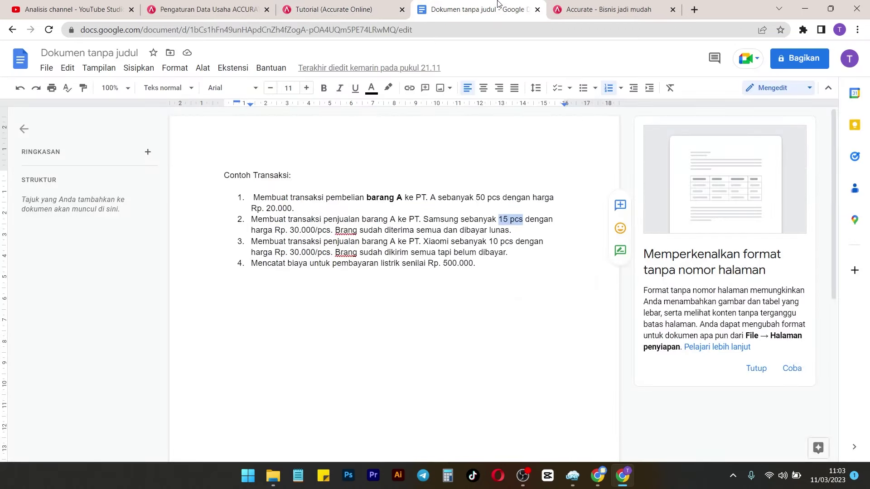
pyautogui.click(351, 5)
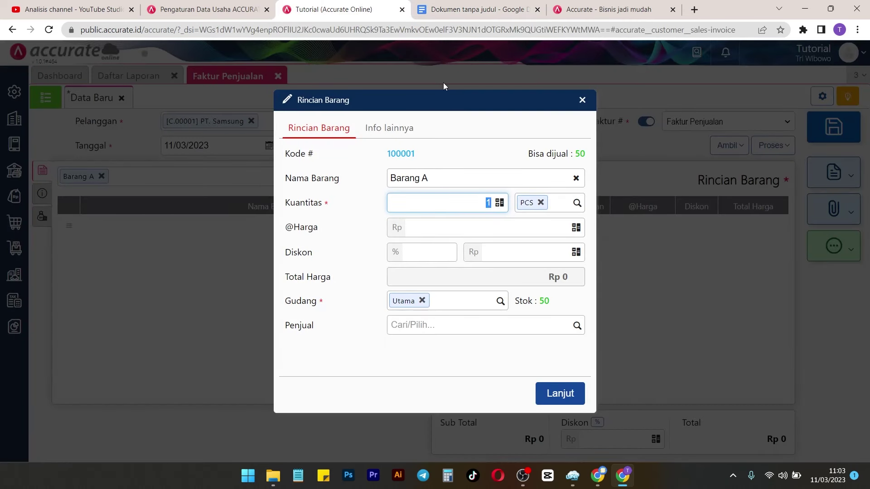
pyautogui.write('15')
pyautogui.click(542, 229)
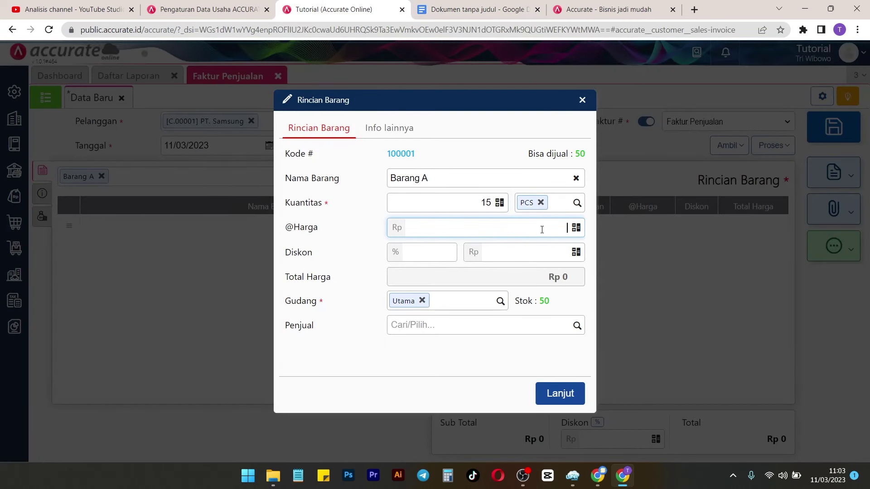
pyautogui.write('30')
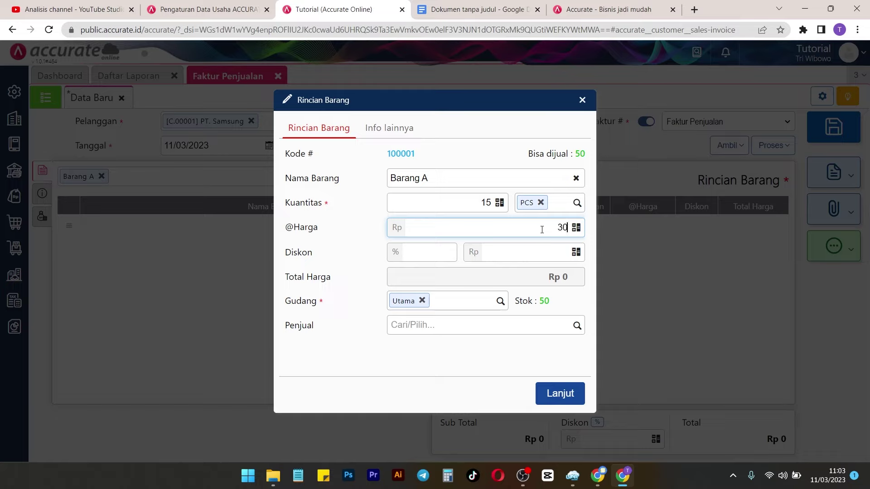
pyautogui.write('000')
pyautogui.click(578, 306)
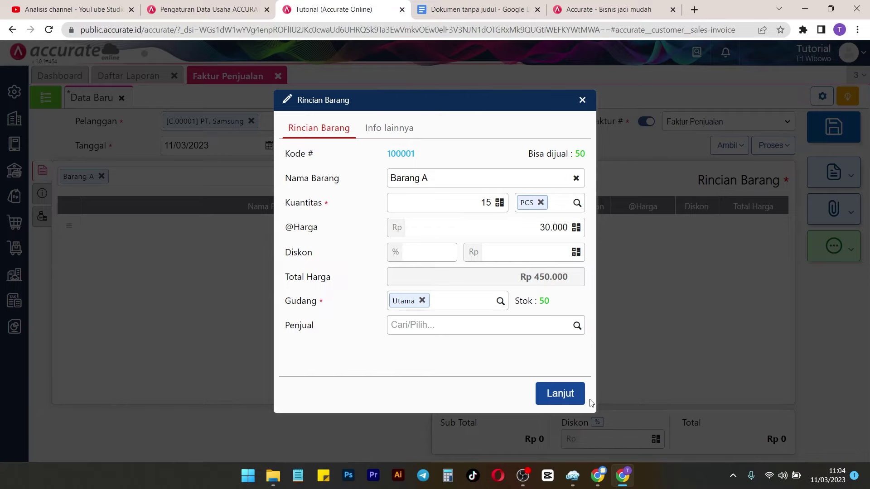
pyautogui.click(566, 394)
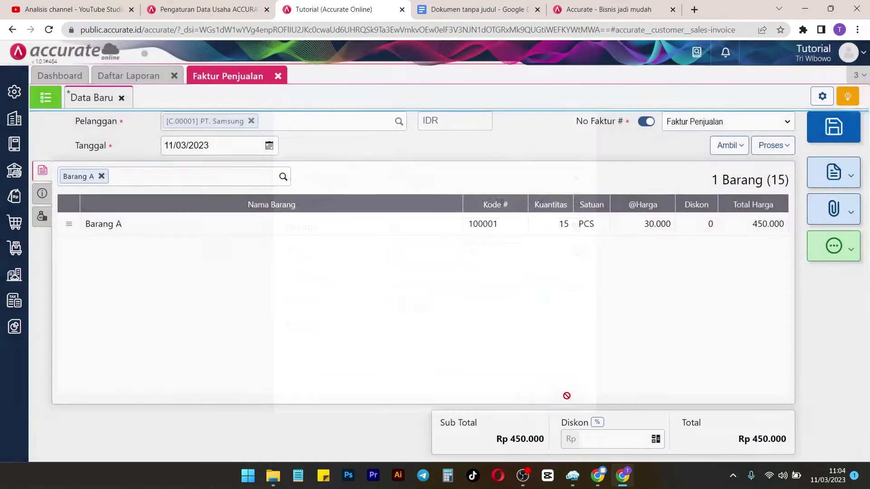
pyautogui.click(837, 127)
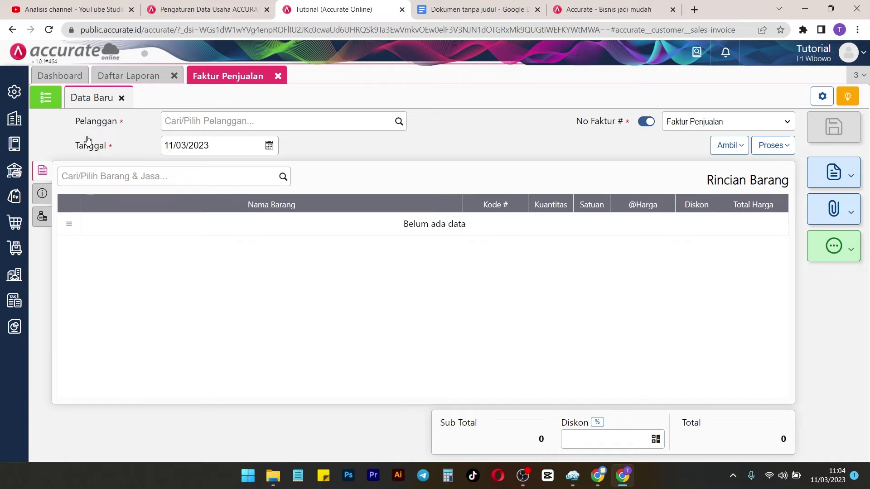
# Step: Close the payables report, display the Piutang Faktur Belum Lunas report per 11/03/2023, and inspect PT. Samsung's invoice from it
pyautogui.click(136, 77)
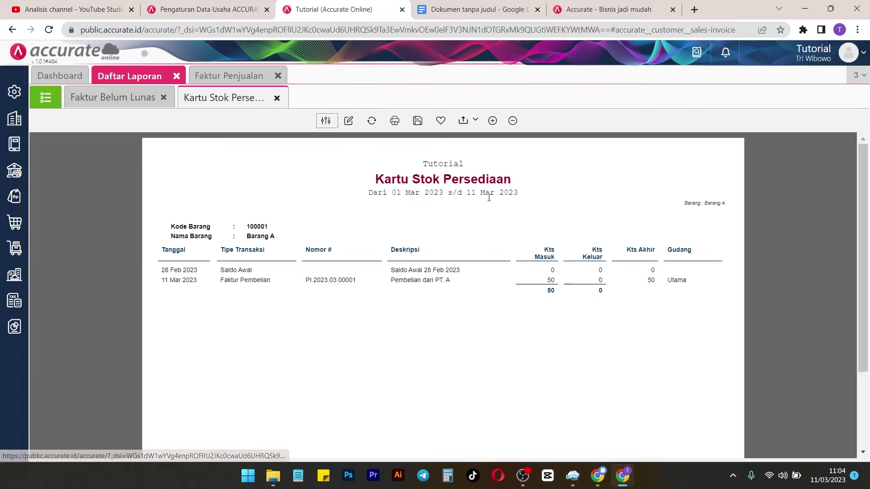
pyautogui.click(129, 96)
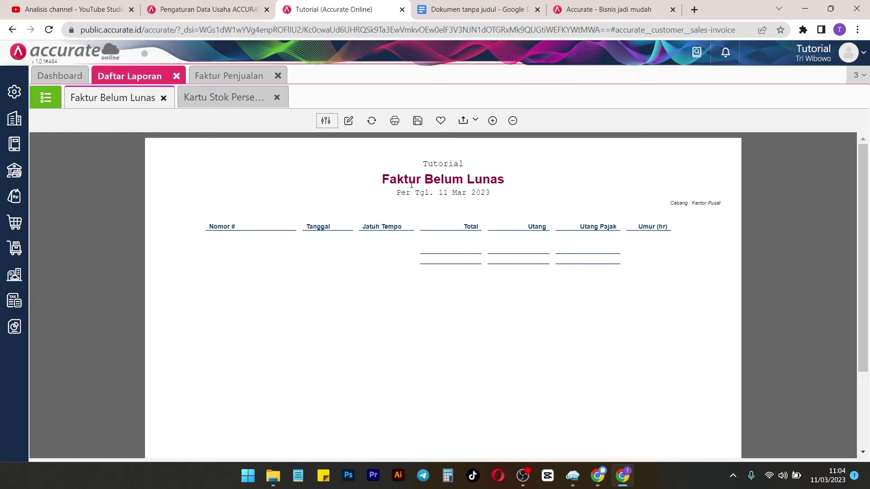
pyautogui.click(163, 97)
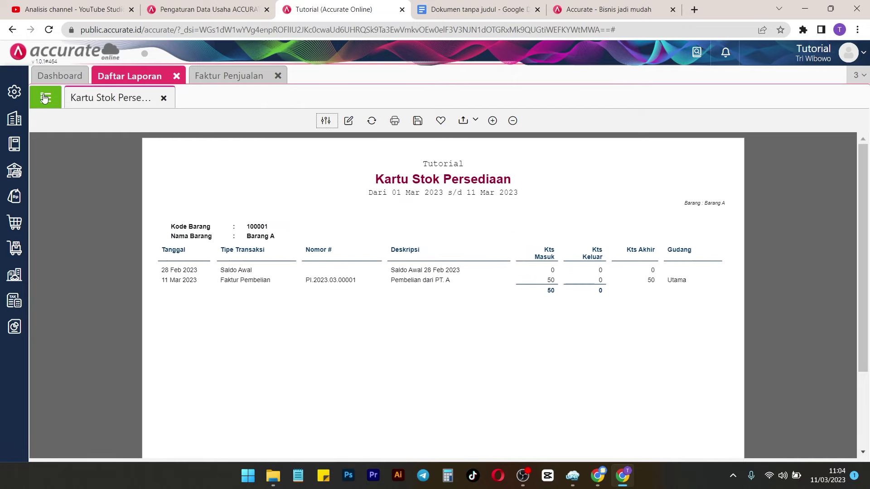
pyautogui.click(139, 81)
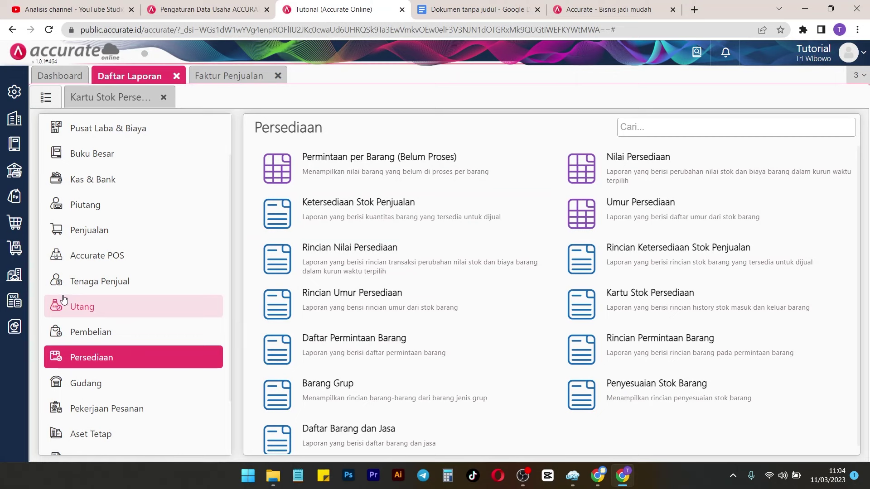
pyautogui.scroll(1, 77, 299)
pyautogui.click(98, 265)
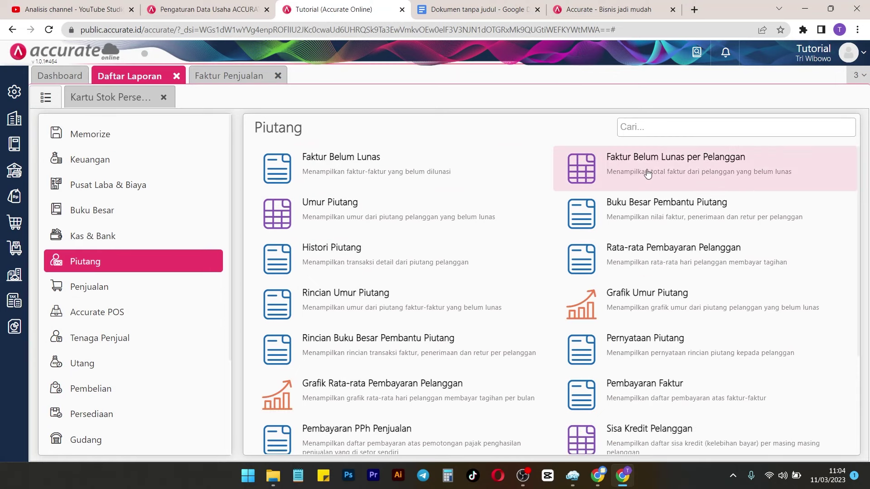
pyautogui.click(380, 162)
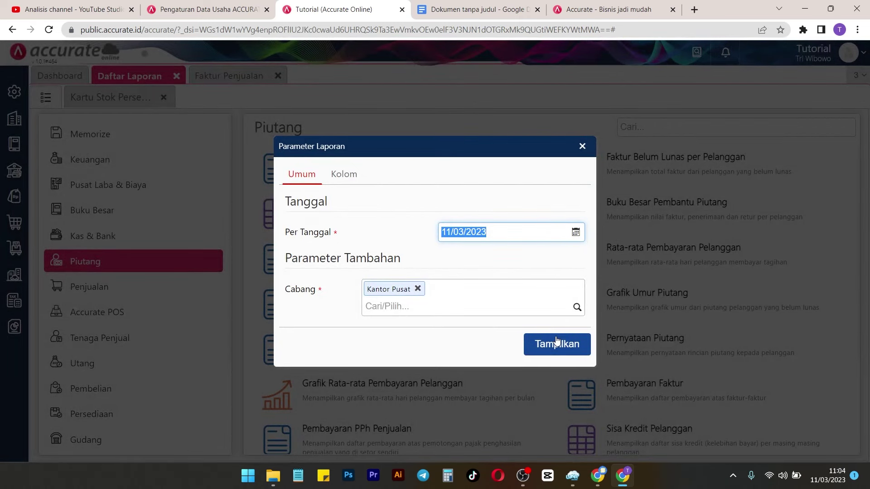
pyautogui.click(557, 344)
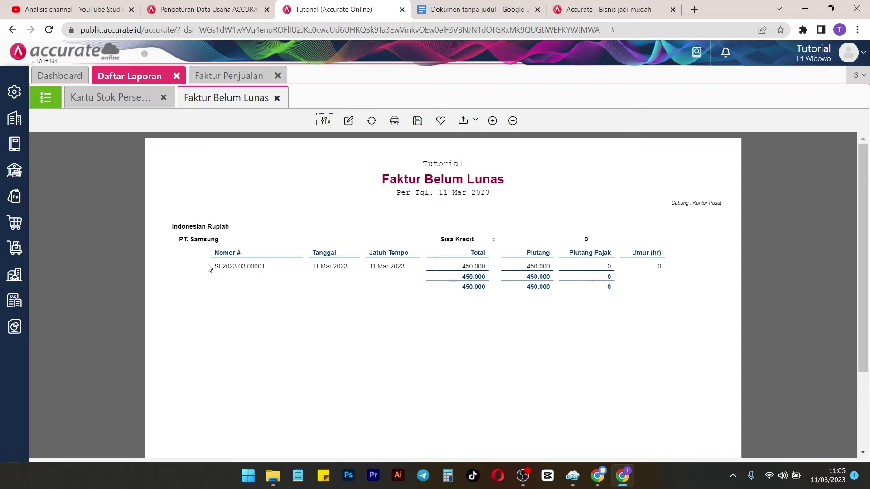
pyautogui.click(244, 267)
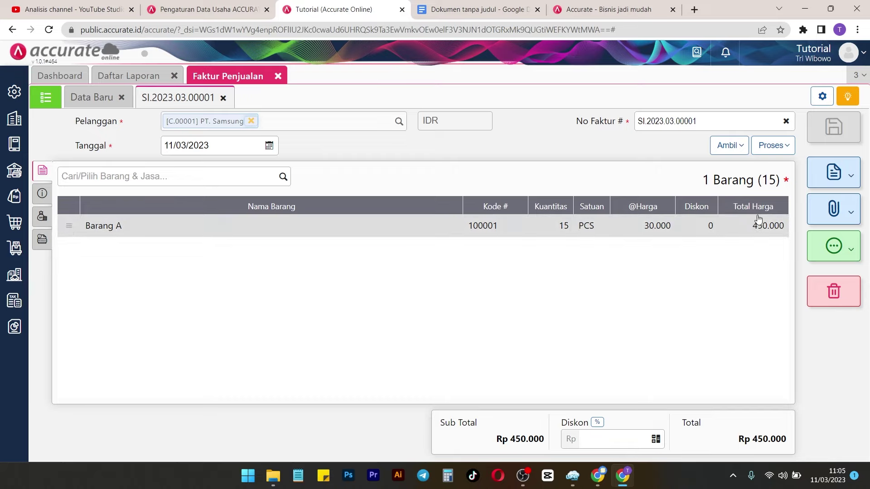
pyautogui.click(223, 98)
# Step: Review the PT. Samsung and PT. Xiaomi sales transactions in the Google Docs document, and return to Accurate Online
pyautogui.click(465, 8)
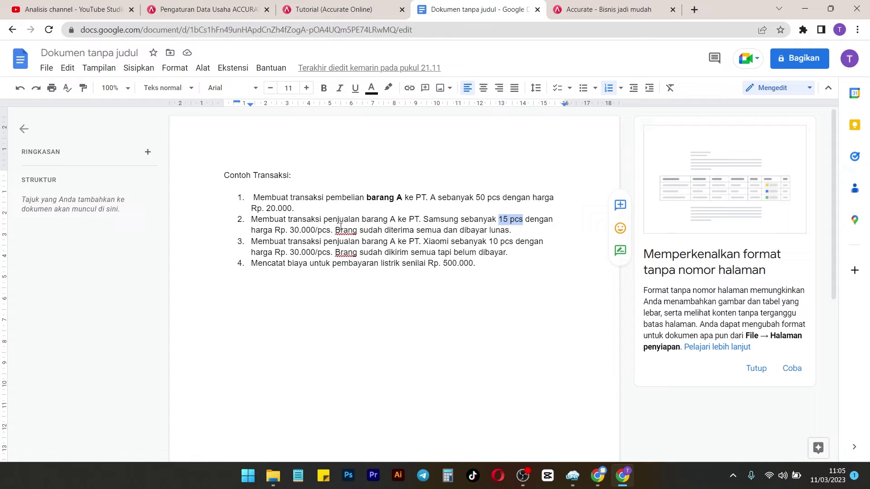
pyautogui.moveTo(341, 228); pyautogui.dragTo(472, 231)
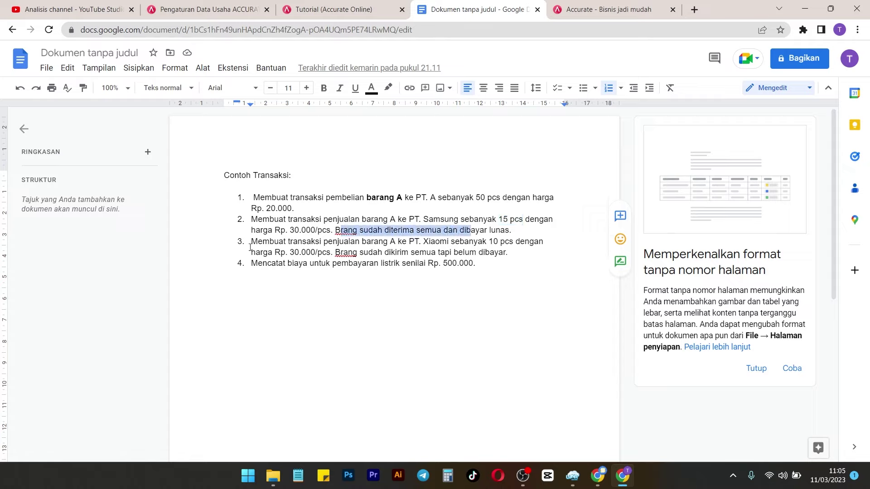
pyautogui.moveTo(251, 245); pyautogui.dragTo(515, 247)
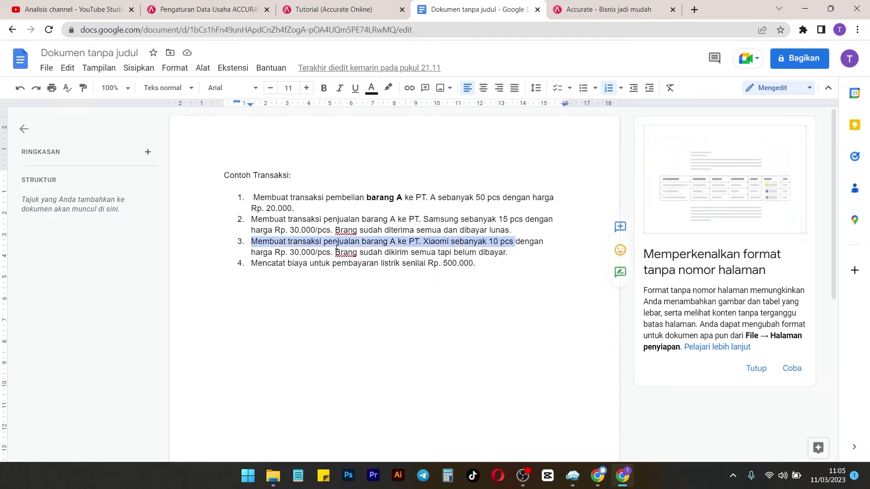
pyautogui.click(348, 5)
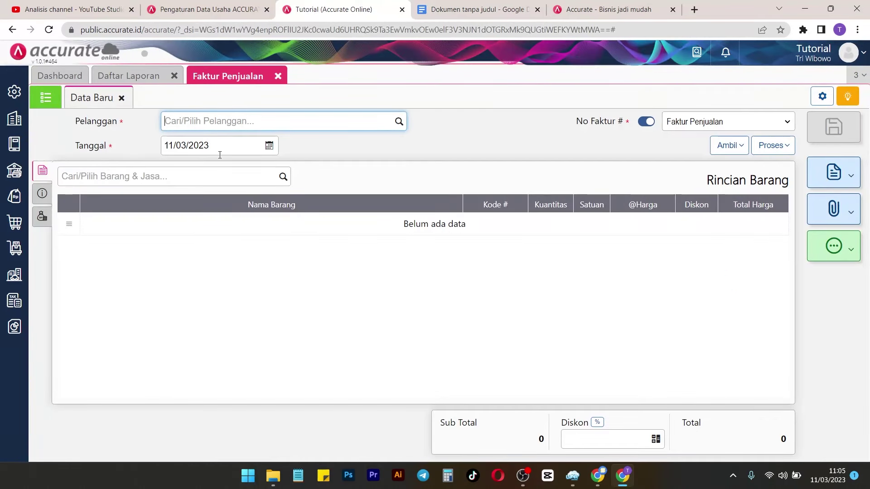
pyautogui.click(399, 123)
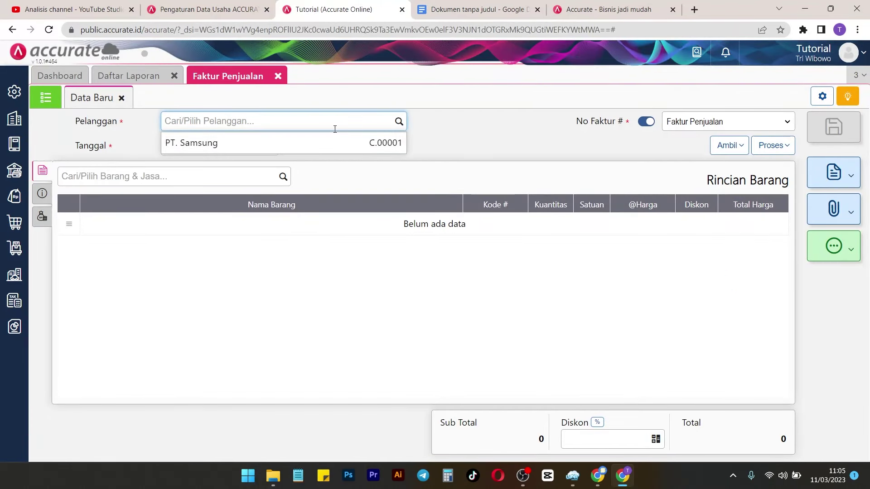
pyautogui.write('Pt')
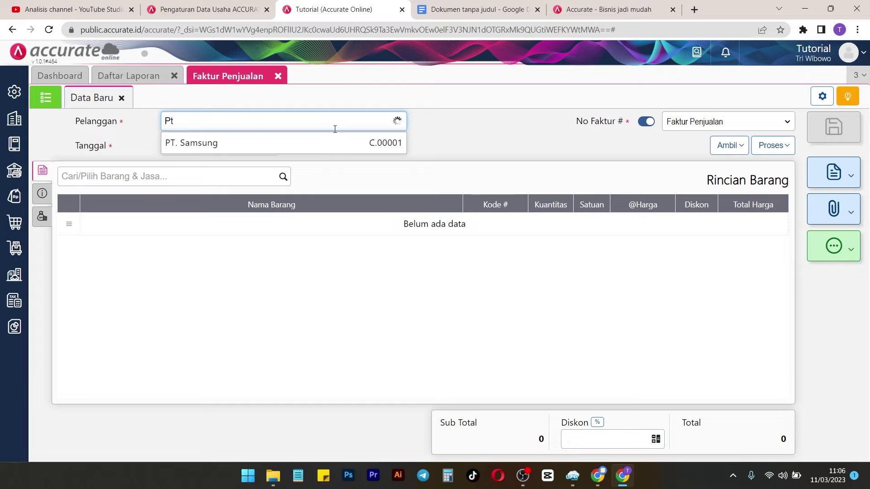
pyautogui.write('. Xiaomi')
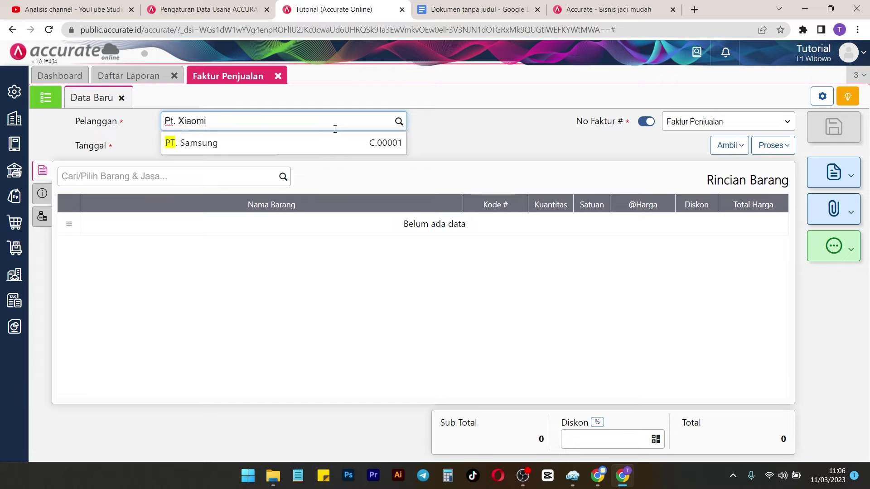
pyautogui.click(500, 125)
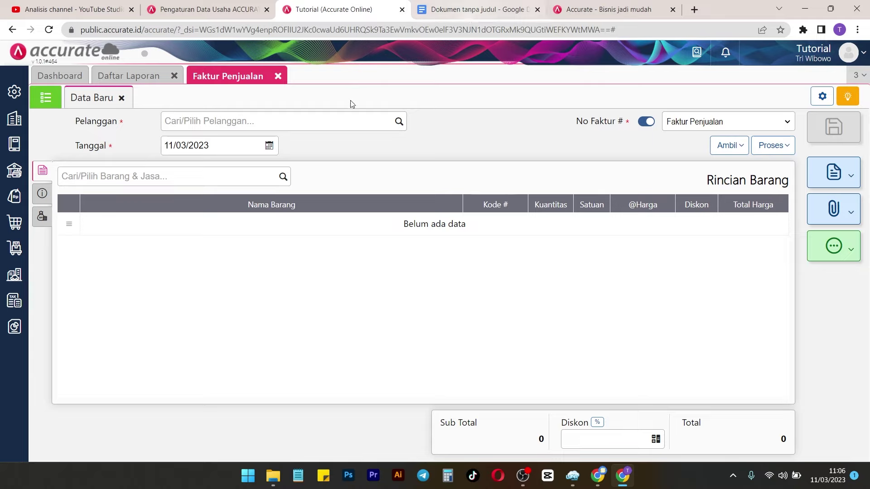
# Step: Save PT. Xiaomi as a new customer for the new sales invoice, and check the transaction list in Google Docs
pyautogui.click(299, 127)
pyautogui.write('PT')
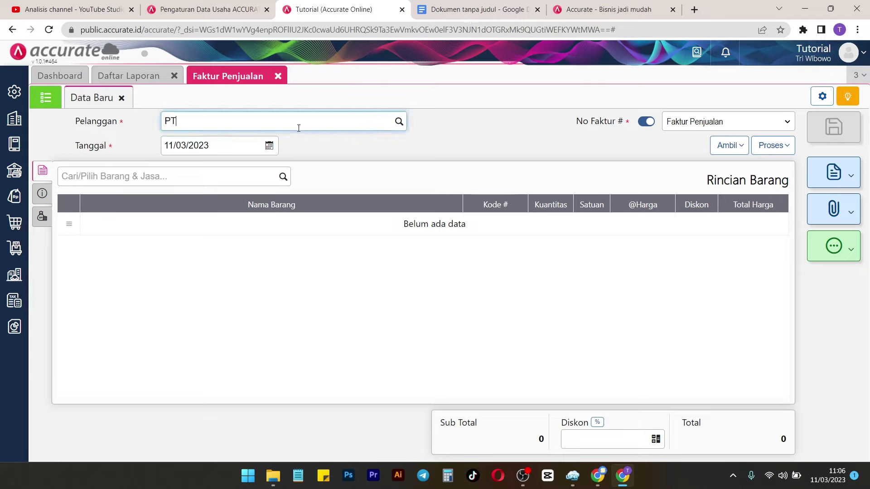
pyautogui.write('. Xiaomi')
pyautogui.click(306, 157)
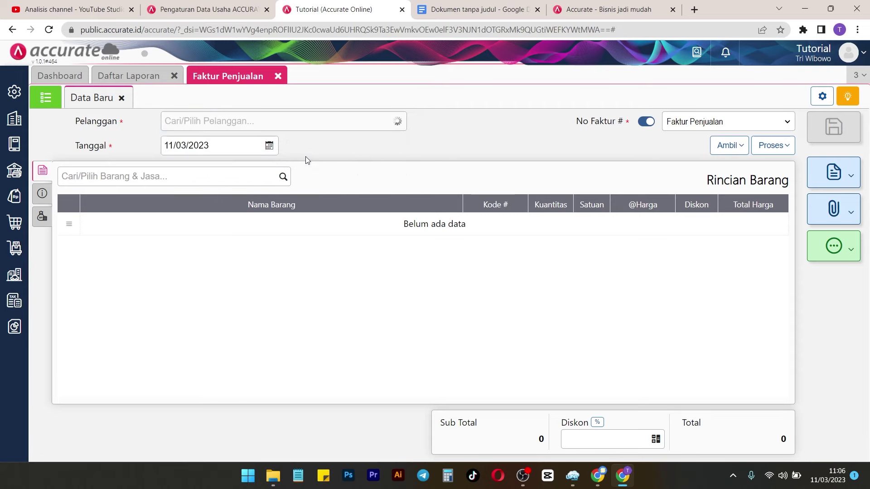
pyautogui.click(491, 8)
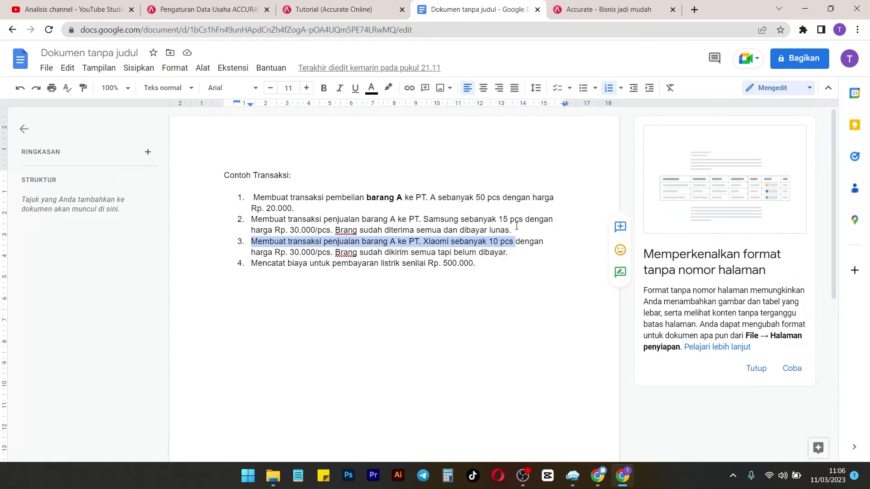
pyautogui.click(367, 9)
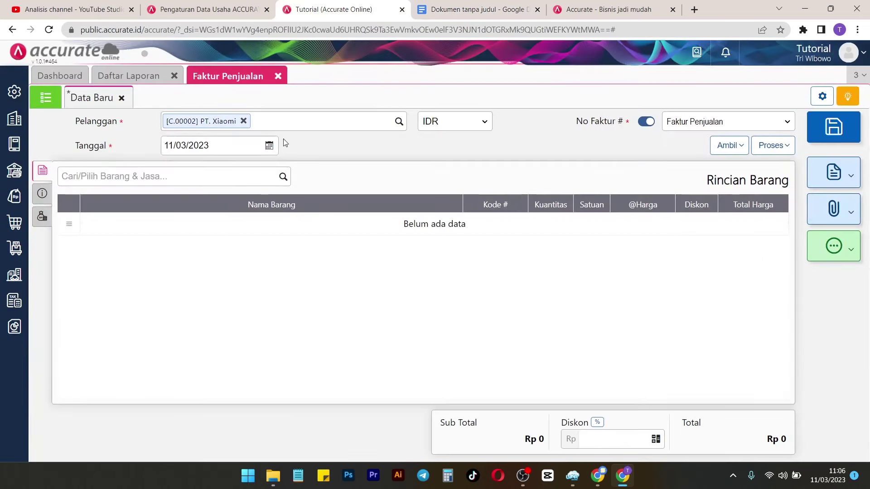
# Step: Add 10 PCS of Barang A at Rp 30.000 each to PT. Xiaomi's sales invoice and save it
pyautogui.click(282, 177)
pyautogui.click(229, 209)
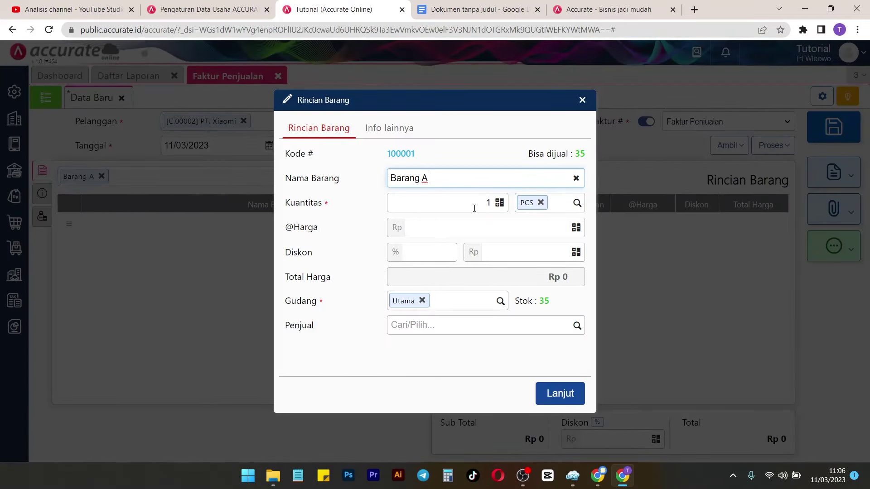
pyautogui.doubleClick(491, 209)
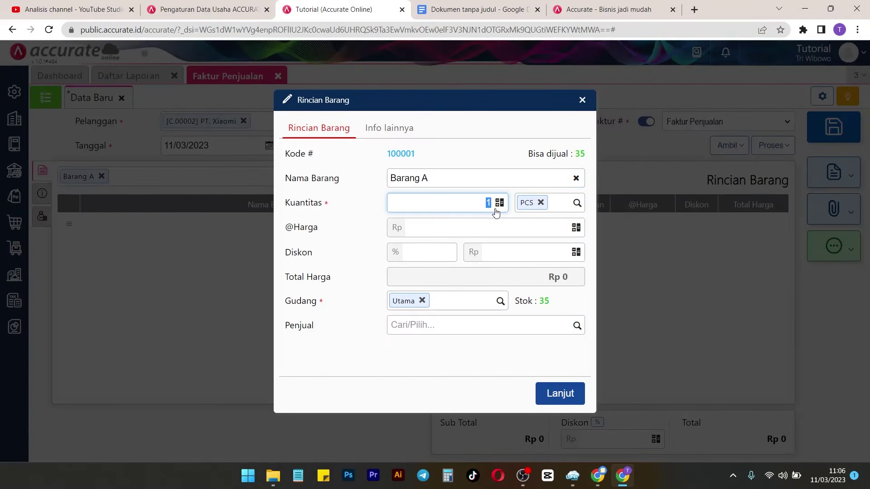
pyautogui.write('0')
pyautogui.click(545, 226)
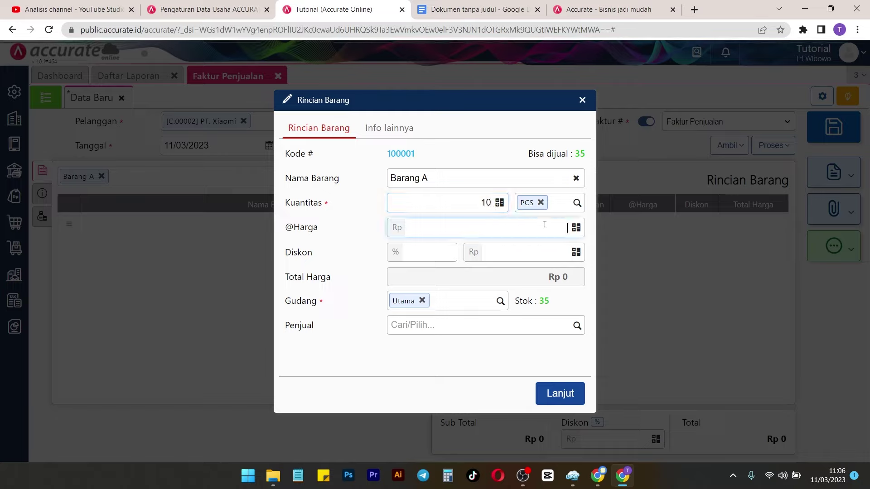
pyautogui.write('30.000')
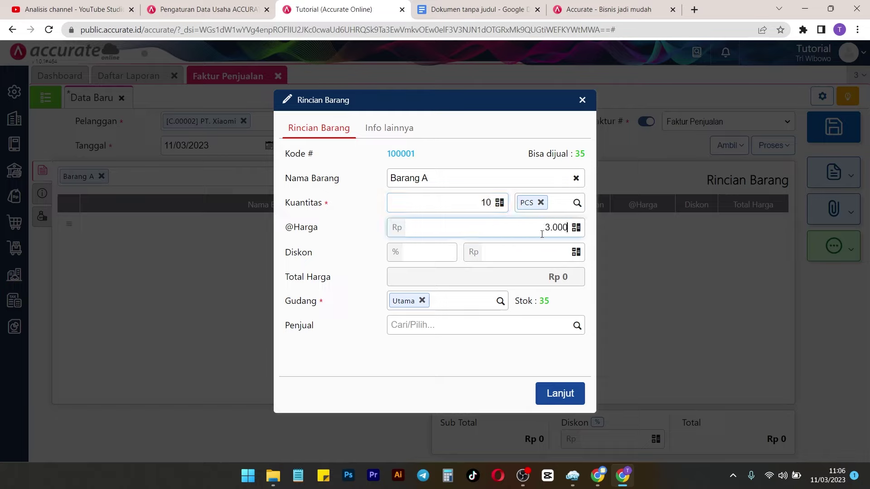
pyautogui.click(573, 308)
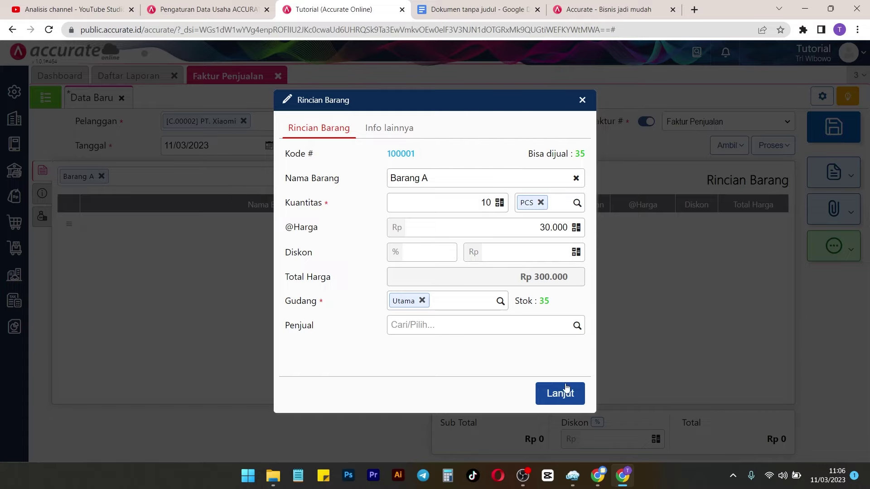
pyautogui.click(562, 397)
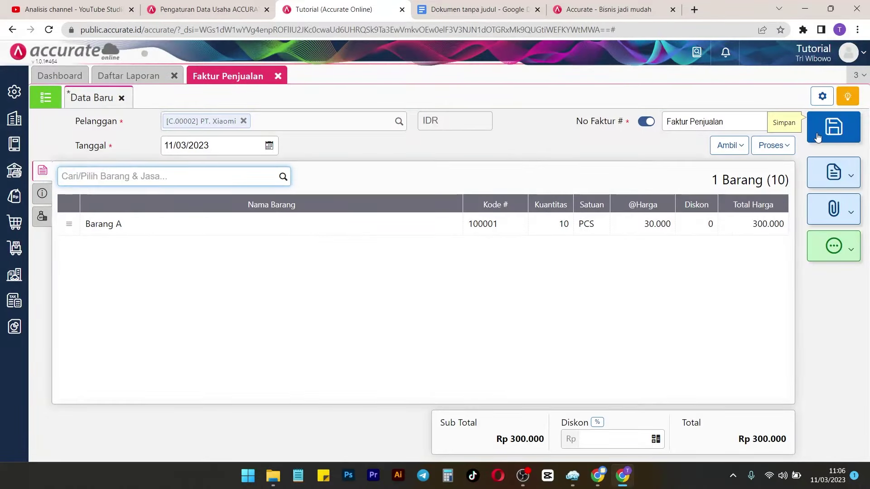
pyautogui.click(818, 137)
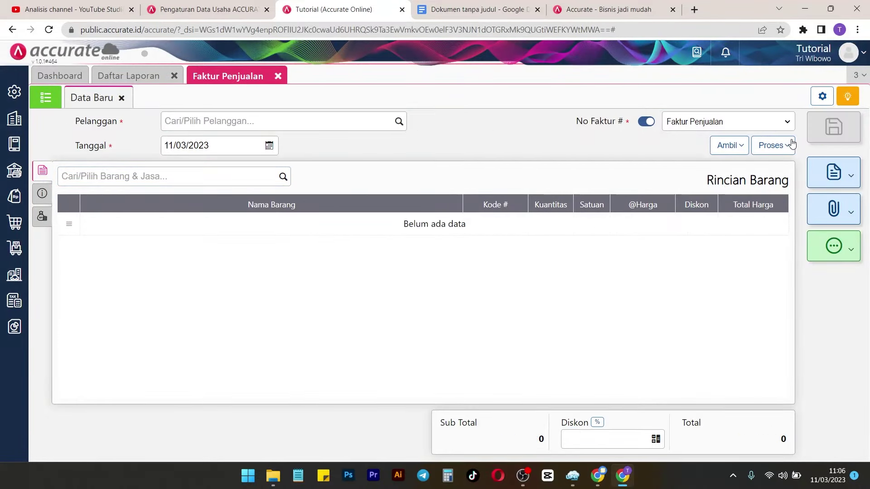
# Step: Refresh the Faktur Belum Lunas report and check the invoice totals of PT. Samsung and PT. Xiaomi
pyautogui.click(140, 82)
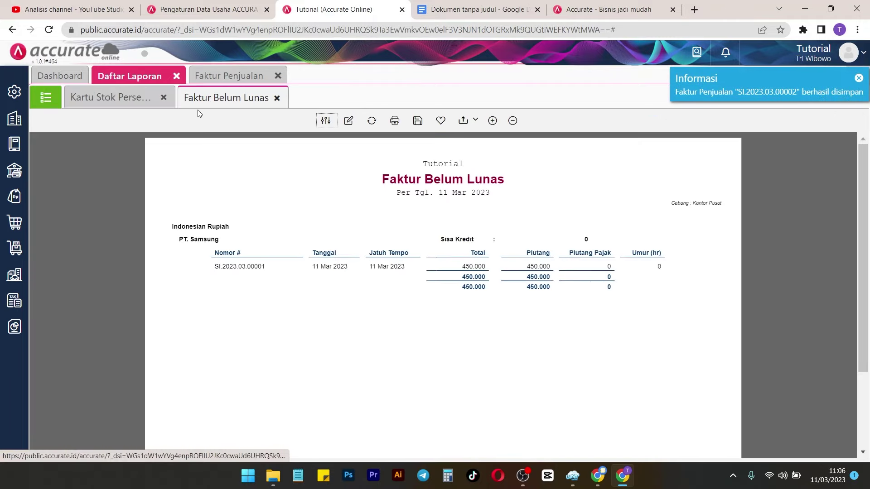
pyautogui.click(371, 129)
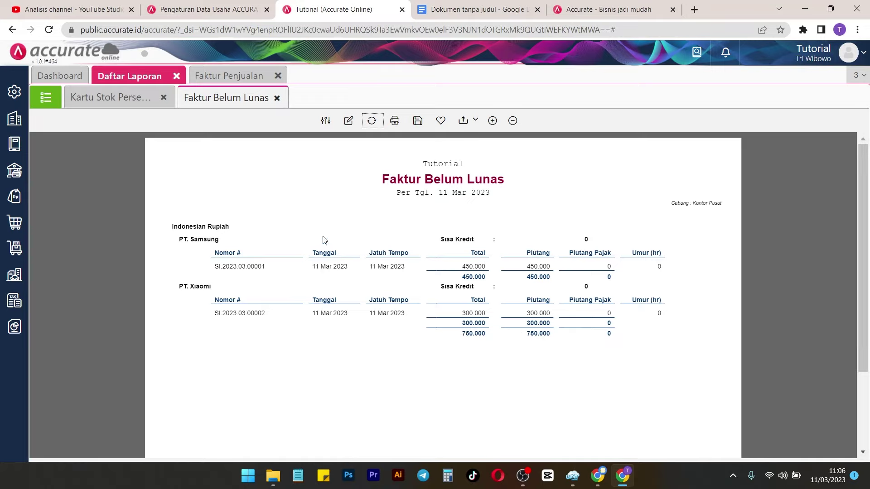
pyautogui.moveTo(457, 271); pyautogui.dragTo(498, 273)
pyautogui.moveTo(458, 313); pyautogui.dragTo(498, 314)
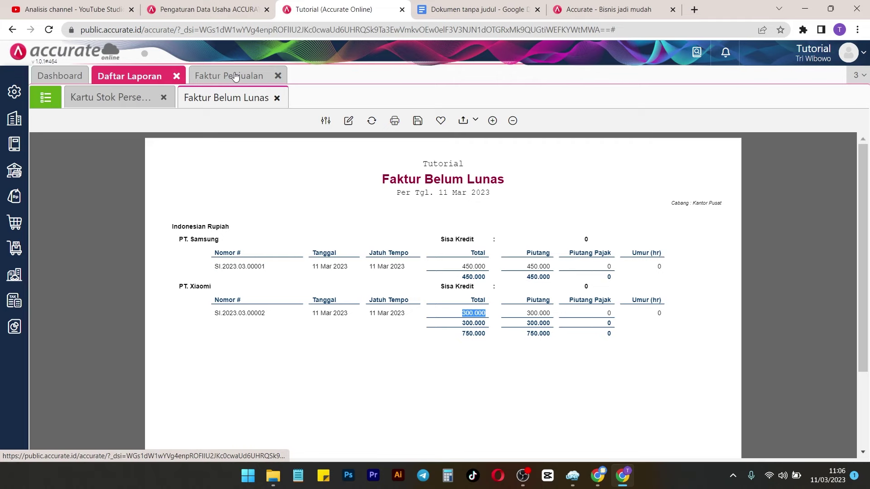
# Step: Close Faktur Penjualan and start a new Penerimaan Penjualan from PT. Samsung with Kas Kecil as the bank
pyautogui.click(252, 76)
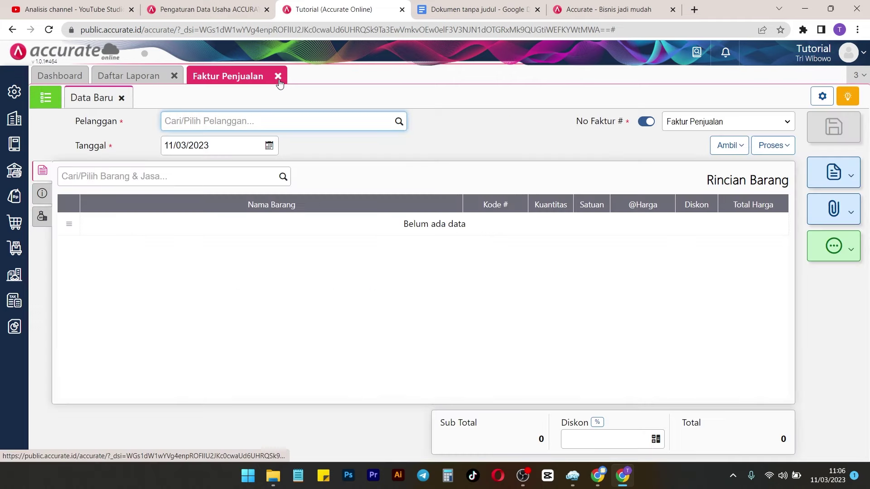
pyautogui.click(278, 77)
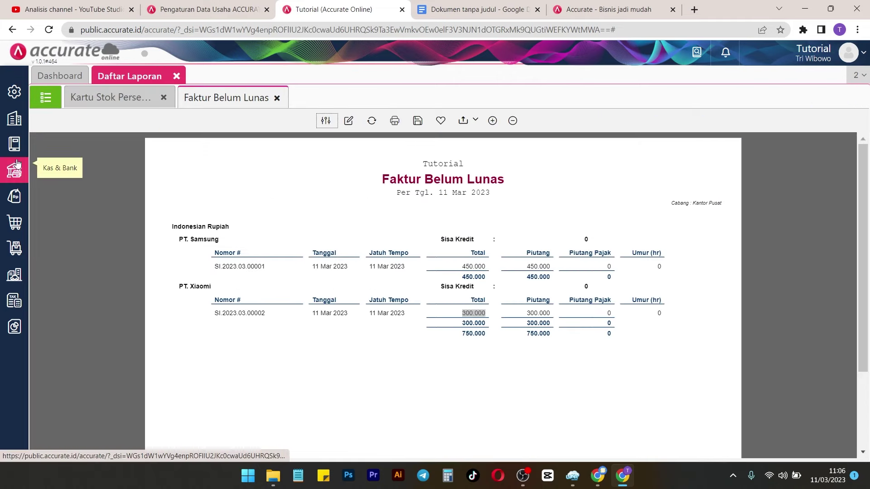
pyautogui.click(18, 211)
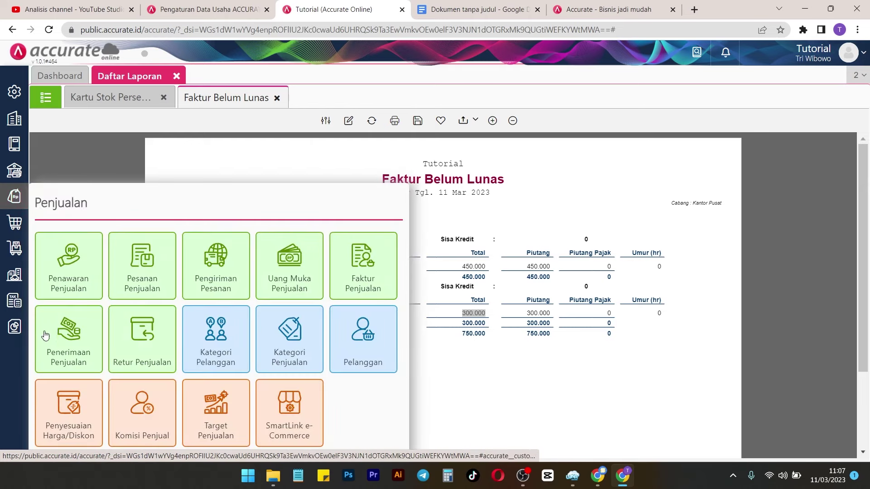
pyautogui.click(61, 347)
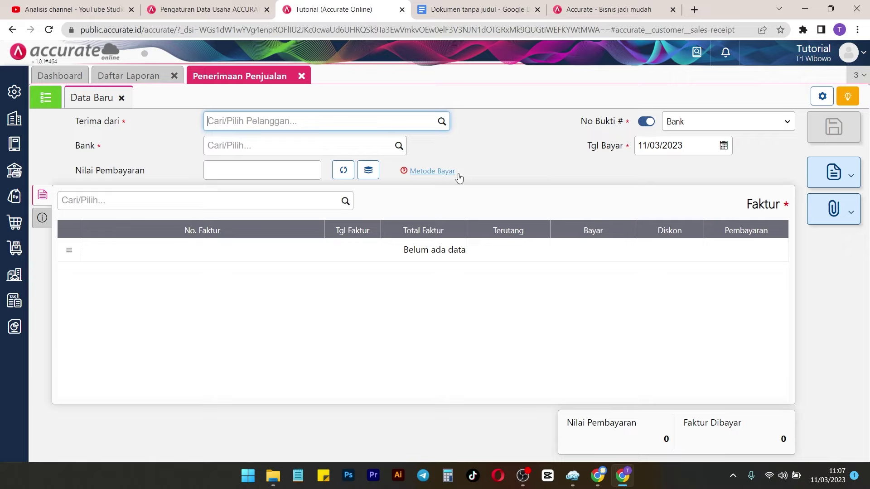
pyautogui.click(446, 122)
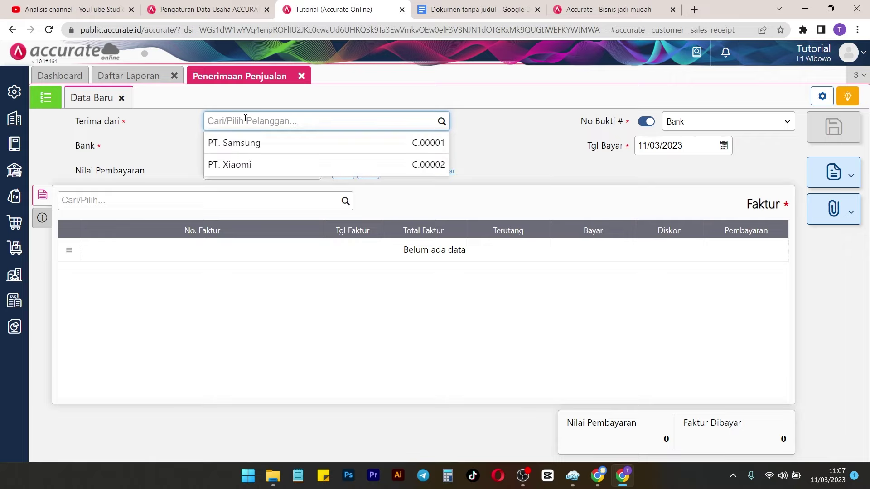
pyautogui.click(268, 142)
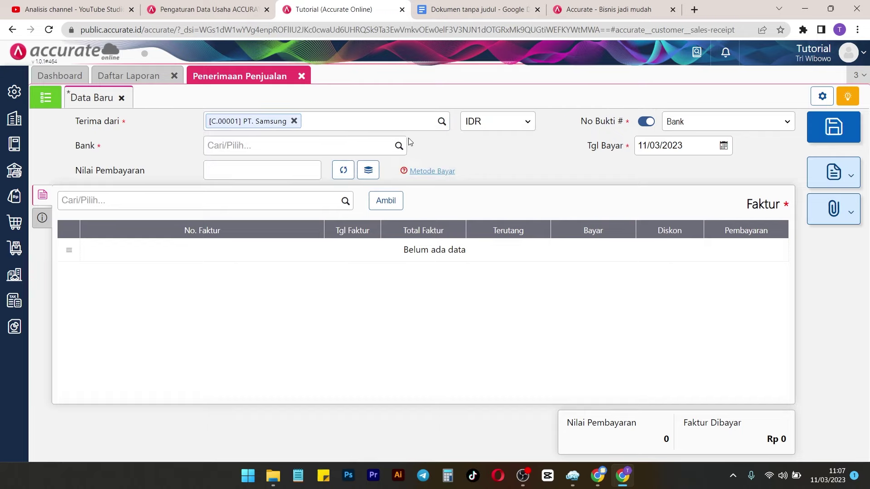
pyautogui.click(398, 146)
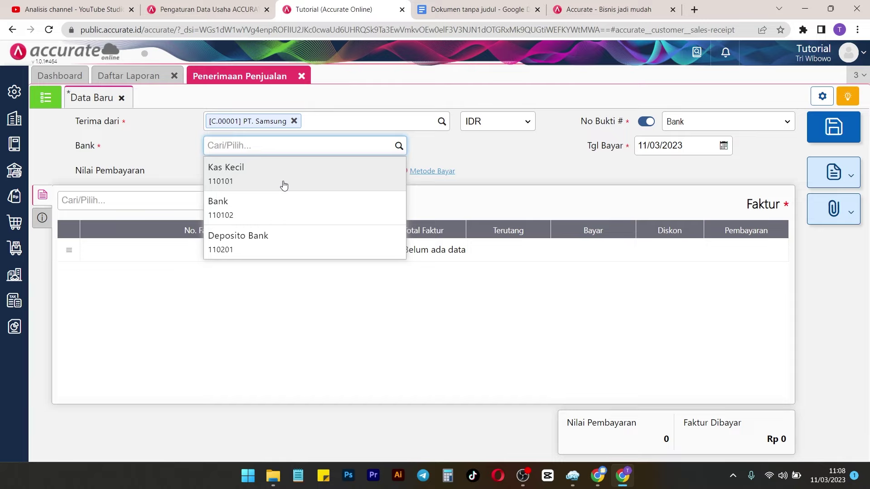
pyautogui.click(257, 175)
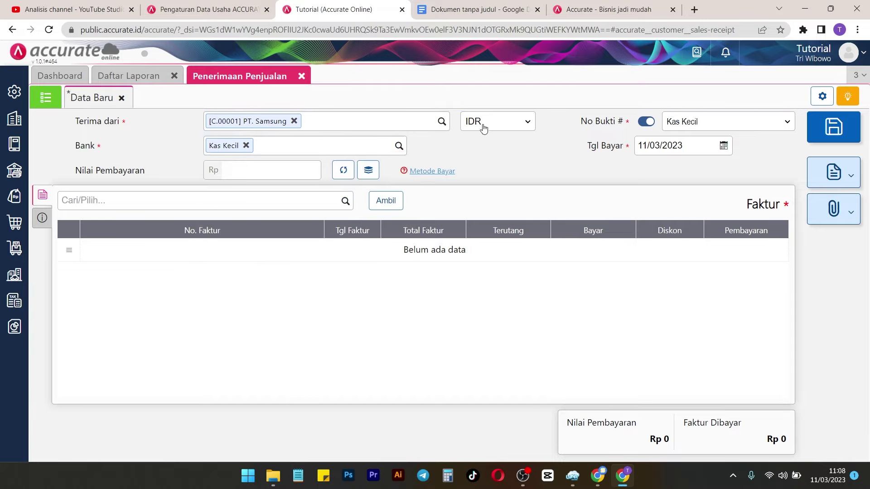
# Step: Add PT. Samsung's unpaid invoice to the receipt, calculate the payment value of Rp 450.000 from it, and save the receipt
pyautogui.click(396, 201)
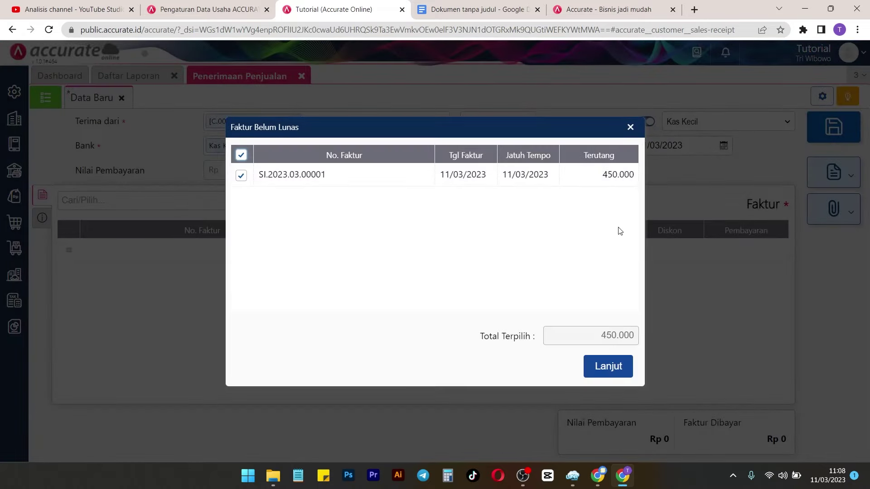
pyautogui.click(612, 366)
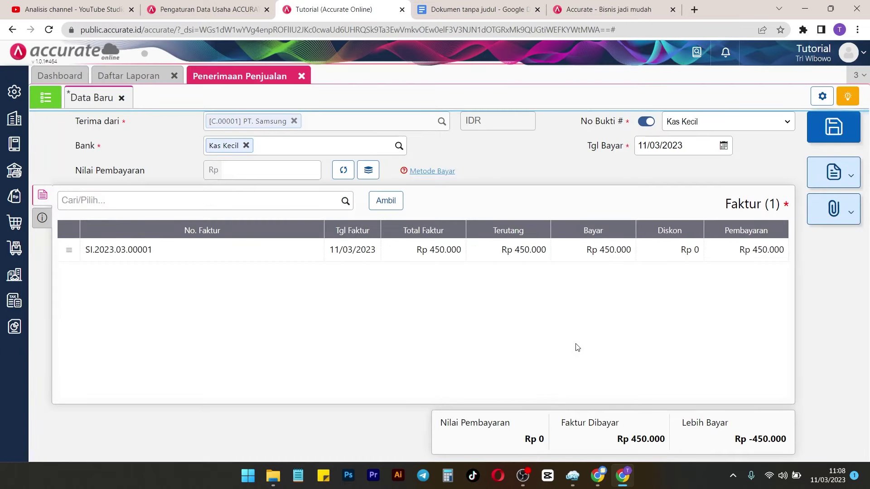
pyautogui.click(344, 172)
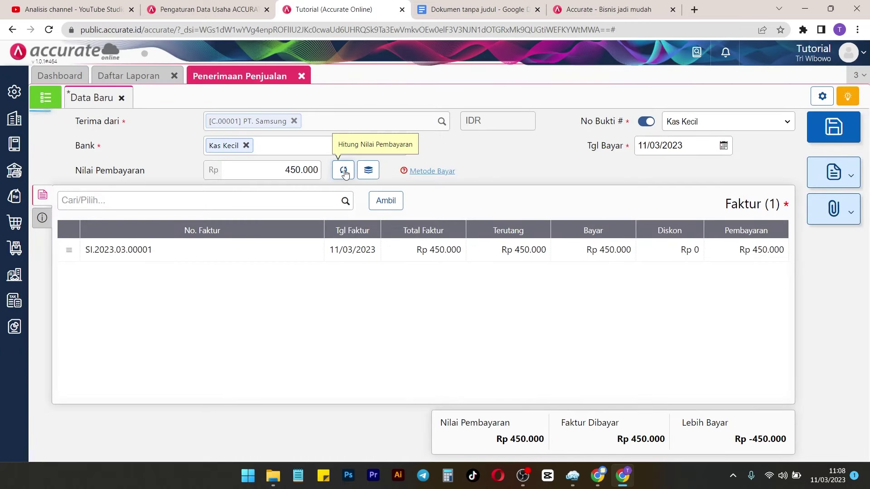
pyautogui.click(825, 136)
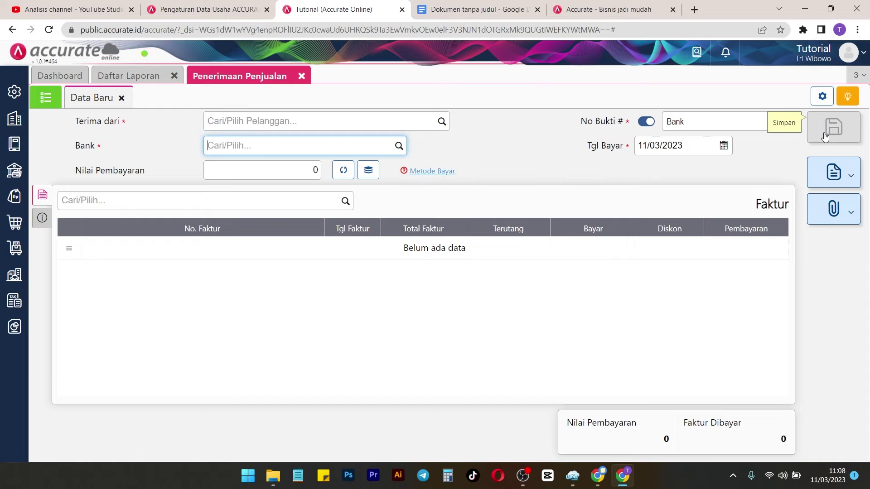
# Step: Refresh the Faktur Belum Lunas report in Daftar Laporan to check which sales invoices remain unpaid
pyautogui.click(129, 76)
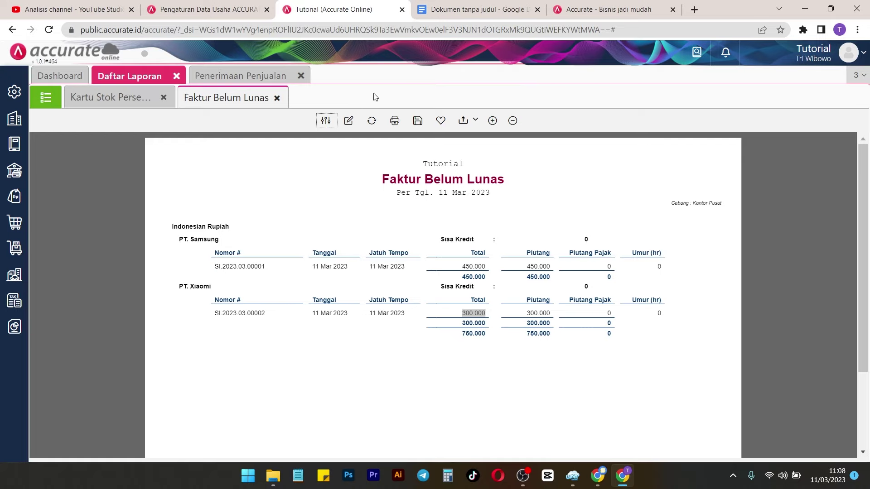
pyautogui.click(372, 121)
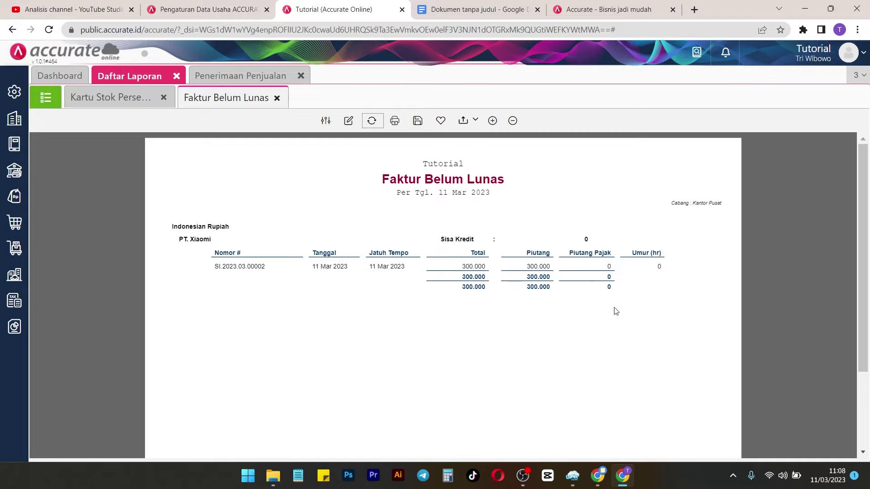
# Step: Display the Neraca (Standar) report as of 11/03/2023 and check its cash, receivables and inventory balances
pyautogui.click(44, 98)
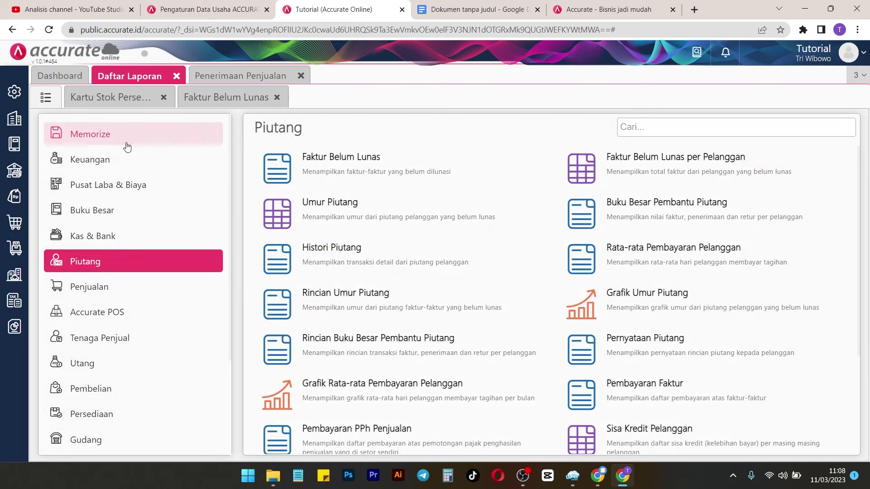
pyautogui.click(107, 161)
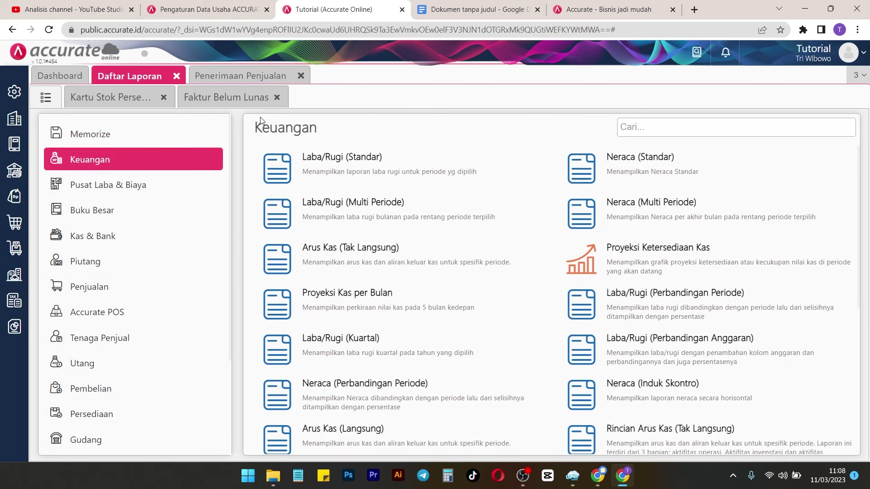
pyautogui.click(595, 172)
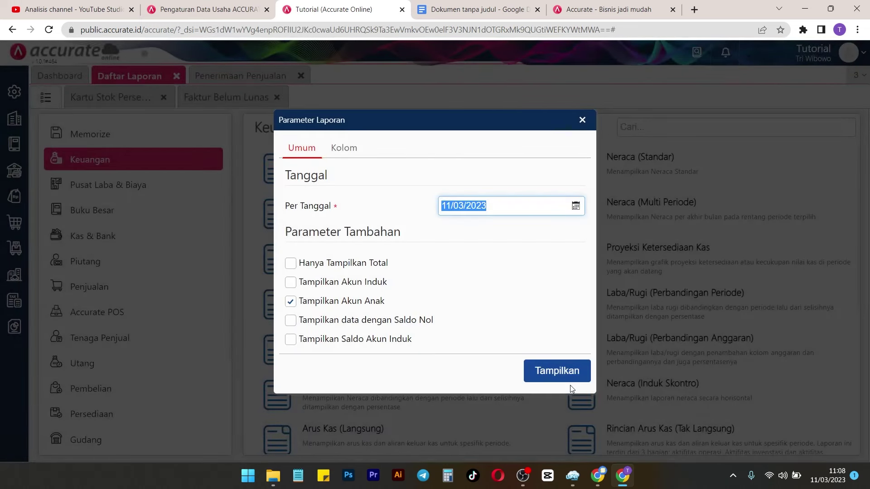
pyautogui.click(562, 374)
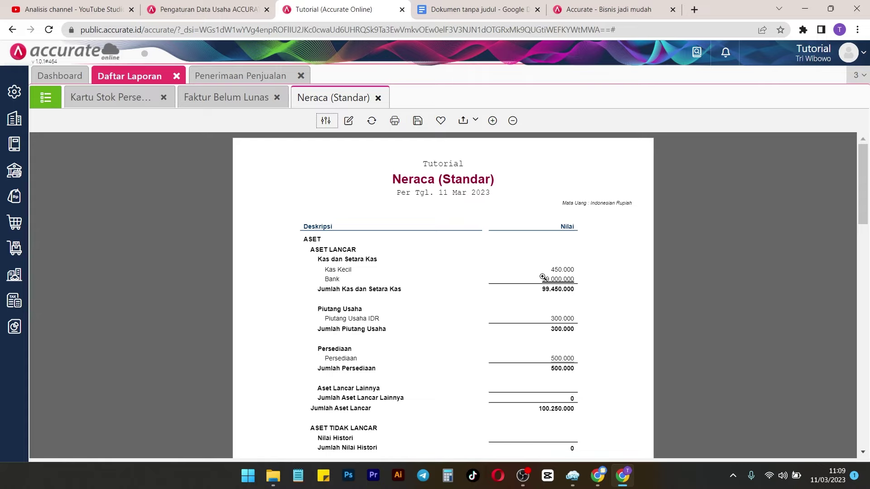
pyautogui.scroll(-2, 587, 183)
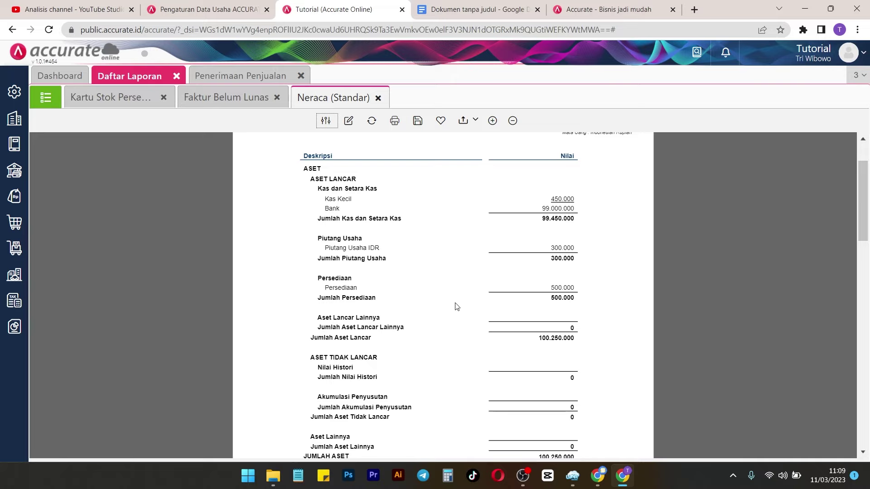
pyautogui.scroll(-2, 564, 272)
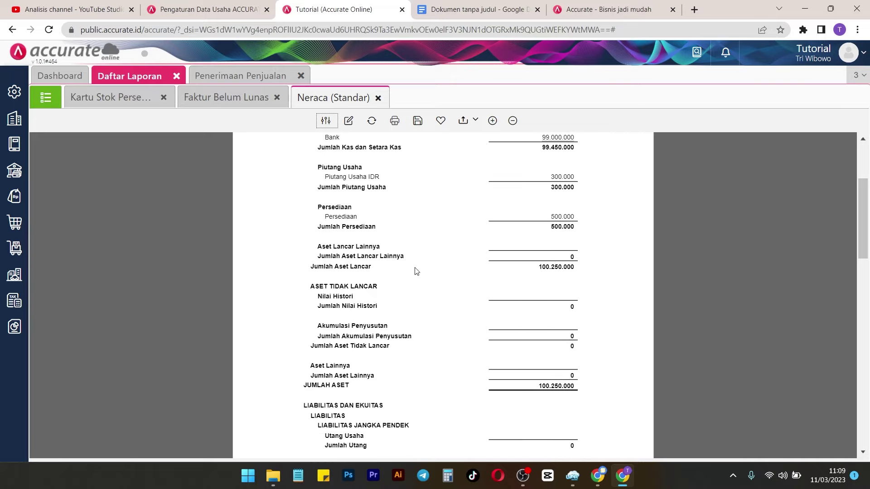
pyautogui.scroll(4, 603, 327)
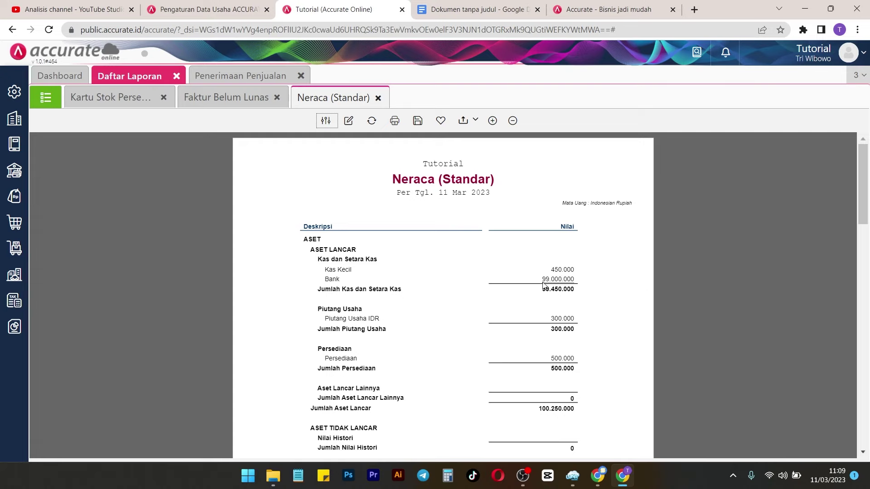
# Step: Display the Laba/Rugi (Standar) report from 01/03/2023 to 11/03/2023 for all branches and open the ledger history of Penjualan
pyautogui.click(45, 97)
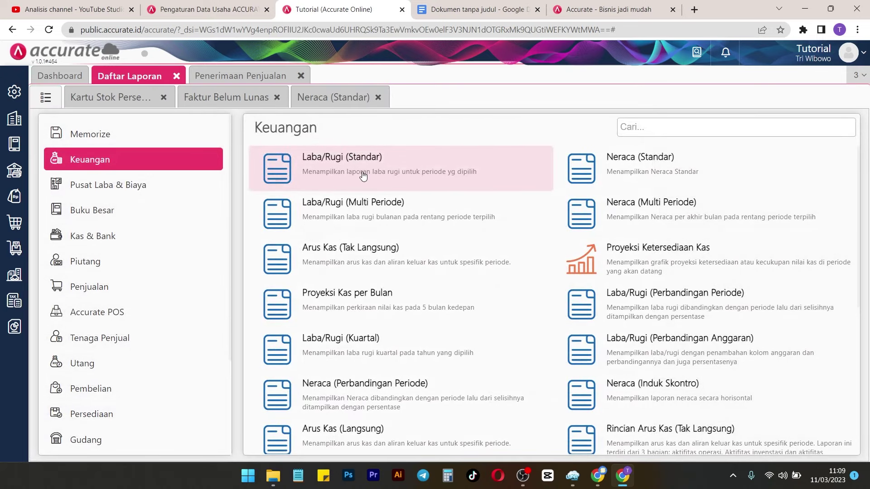
pyautogui.click(383, 182)
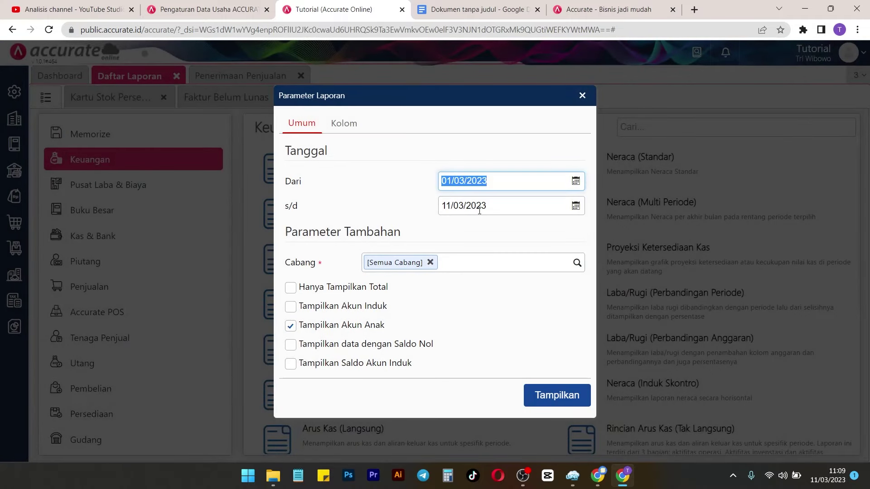
pyautogui.click(566, 393)
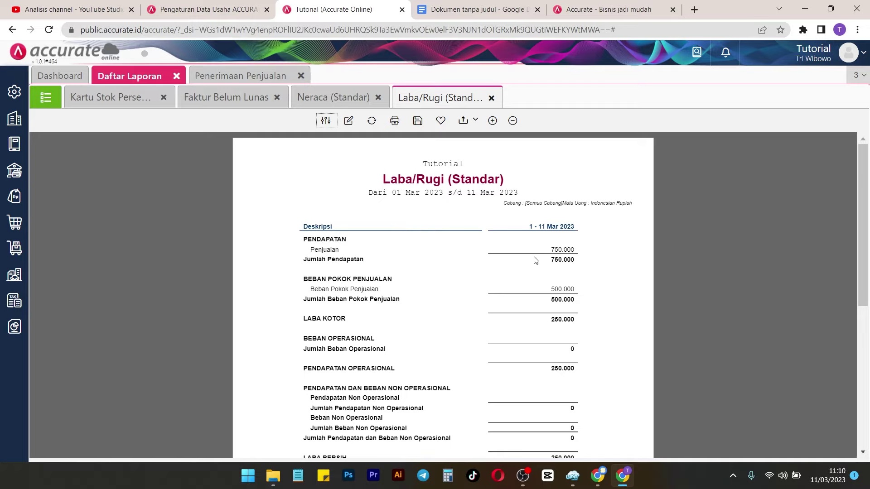
pyautogui.click(567, 250)
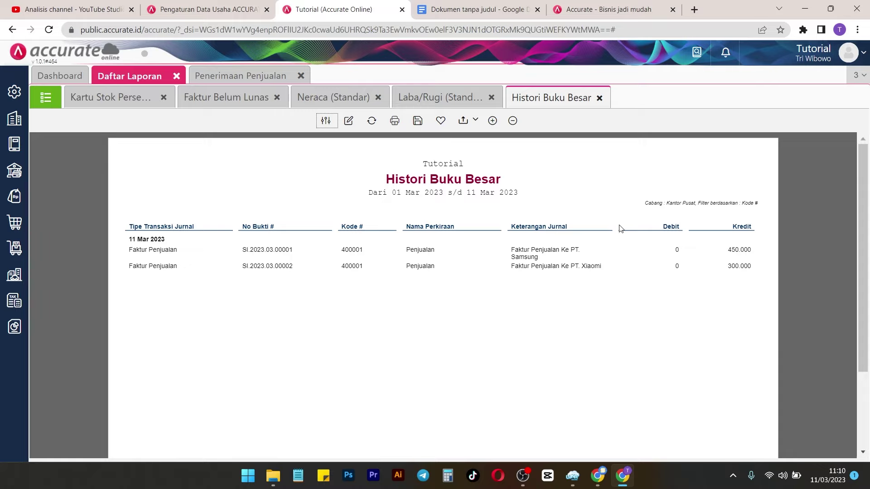
# Step: Return to the Laba/Rugi (Standar) report and check its gross profit (Laba Kotor) and net profit (Laba Bersih)
pyautogui.click(436, 103)
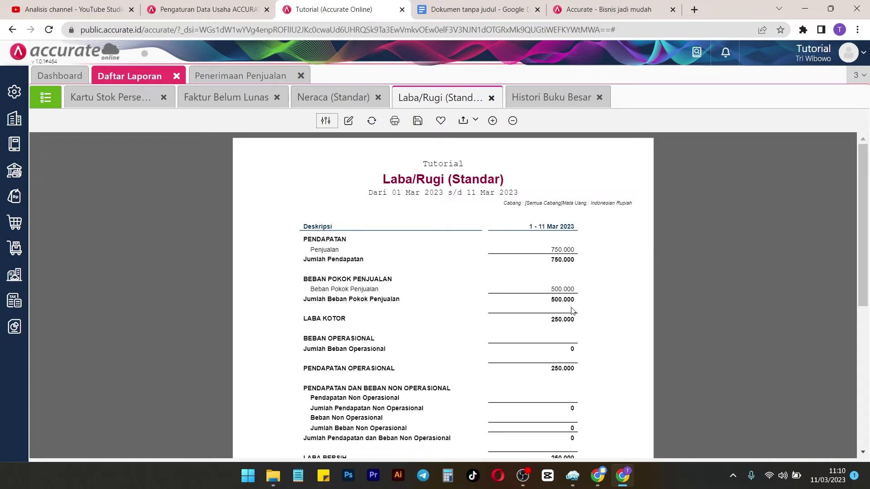
pyautogui.moveTo(544, 322); pyautogui.dragTo(582, 323)
pyautogui.scroll(-5, 597, 323)
pyautogui.scroll(2, 510, 253)
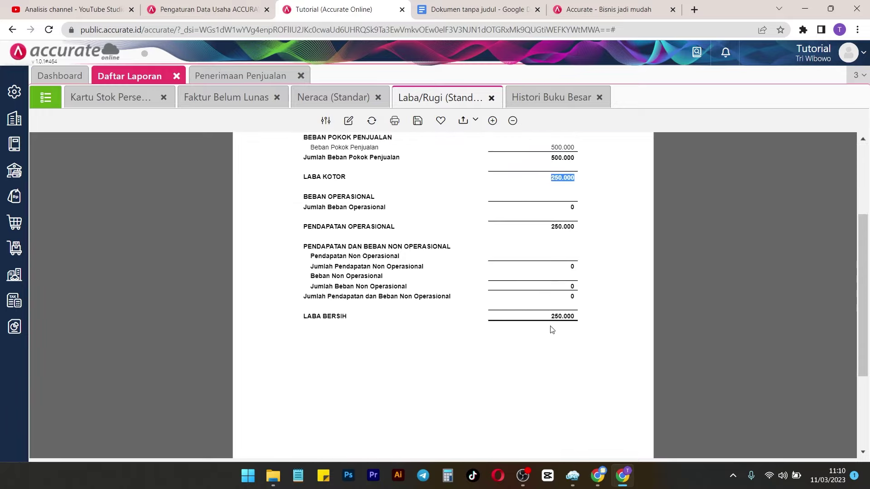
pyautogui.moveTo(549, 316); pyautogui.dragTo(616, 320)
pyautogui.click(623, 321)
pyautogui.scroll(2, 625, 320)
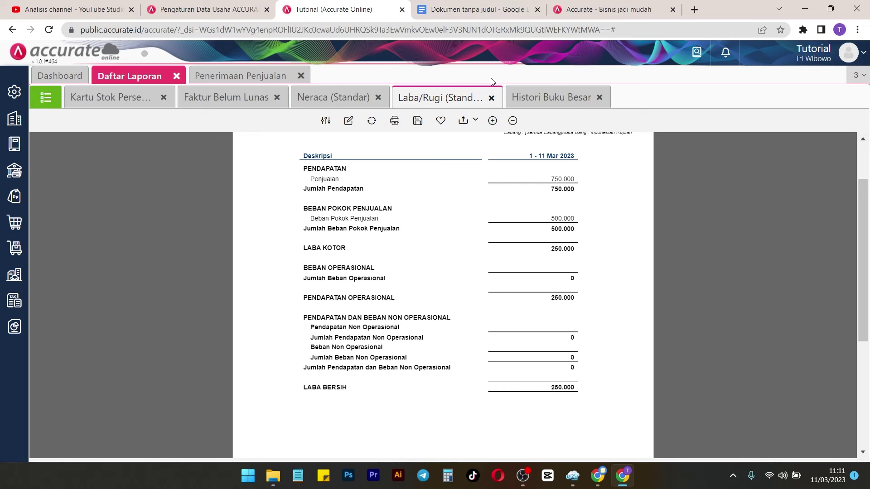
# Step: Review the example transactions in the Google Docs document and return to Accurate Online
pyautogui.click(478, 10)
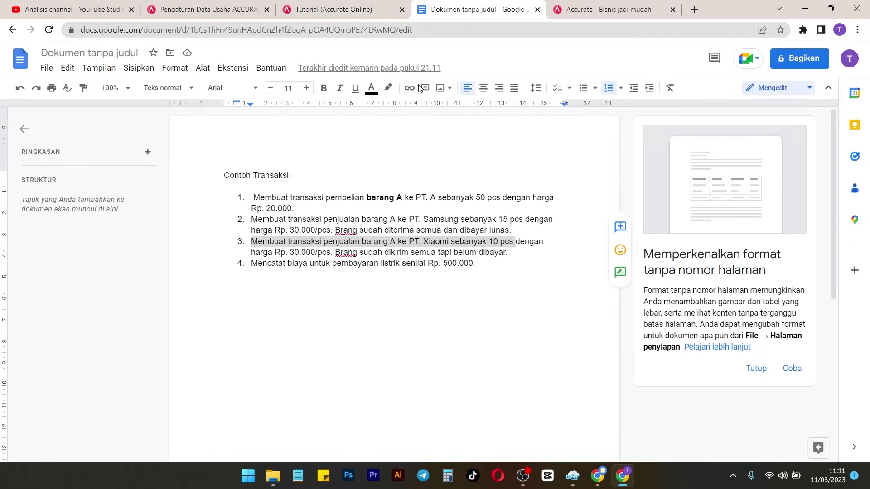
pyautogui.click(486, 272)
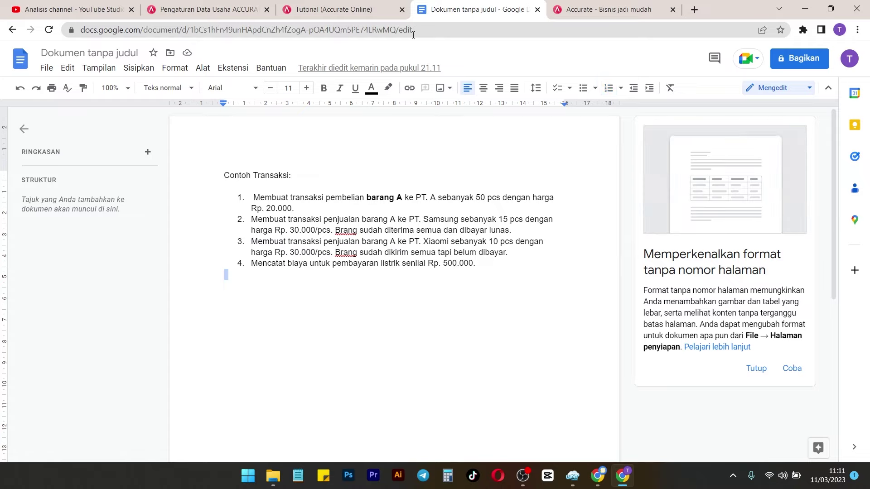
pyautogui.click(340, 9)
# Step: Close the Histori Buku Besar and Faktur Belum Lunas reports
pyautogui.click(585, 99)
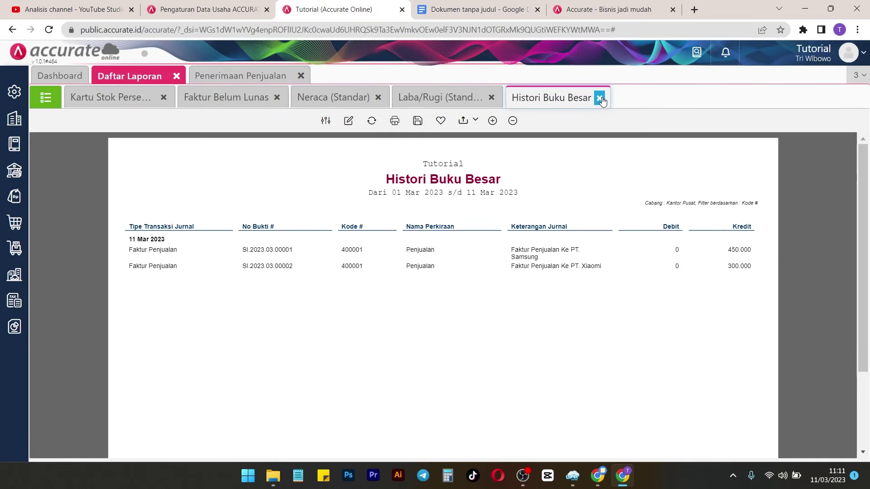
pyautogui.click(599, 98)
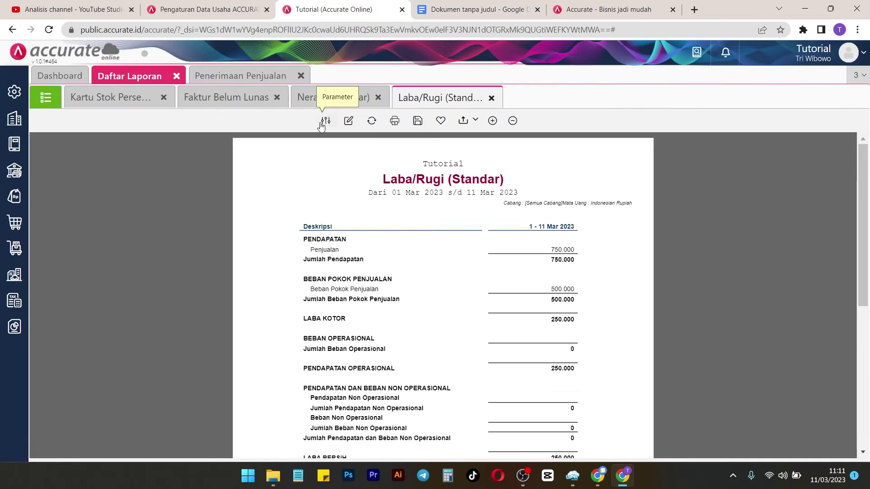
pyautogui.click(227, 97)
pyautogui.click(132, 101)
pyautogui.click(242, 97)
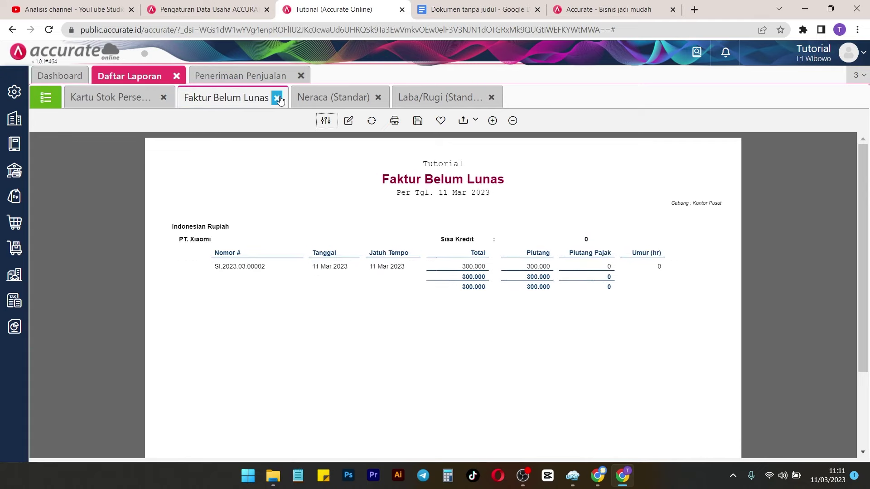
pyautogui.click(277, 99)
# Step: Refresh the Kartu Stok Persediaan report for Barang A and check the outgoing quantities for PT. Samsung and PT. Xiaomi
pyautogui.click(118, 101)
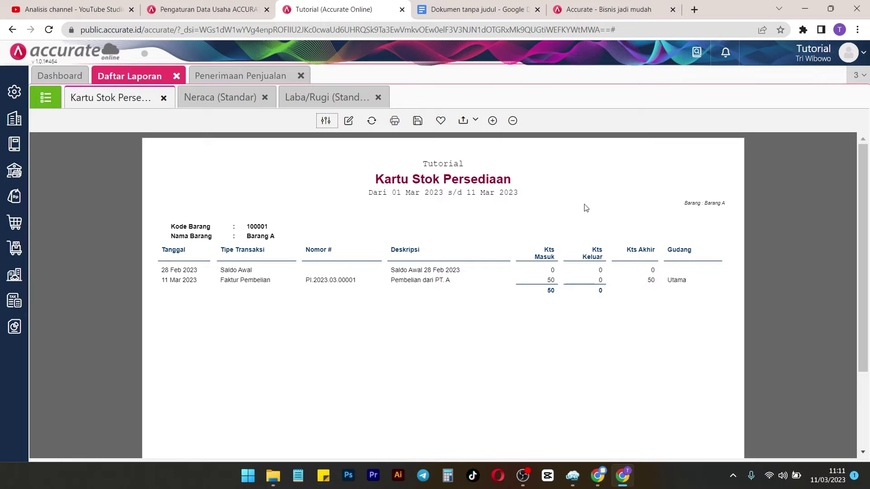
pyautogui.click(371, 120)
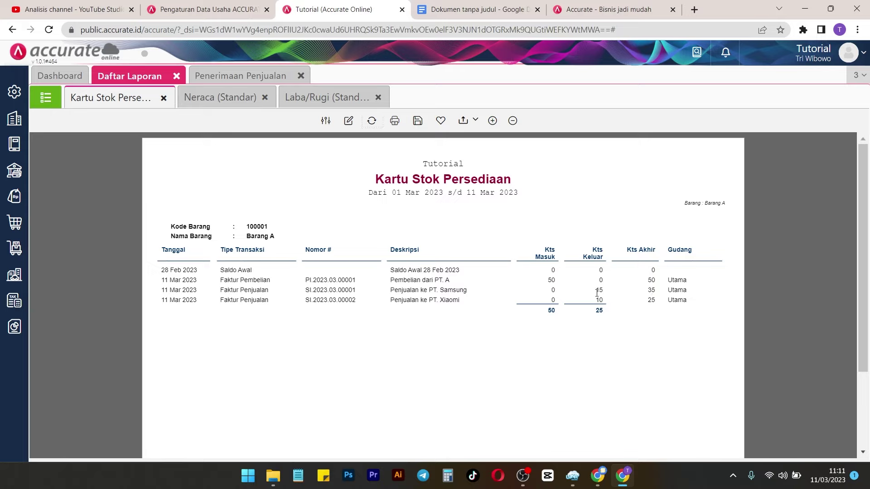
pyautogui.moveTo(597, 292); pyautogui.dragTo(602, 291)
pyautogui.moveTo(430, 290); pyautogui.dragTo(468, 291)
pyautogui.moveTo(595, 300); pyautogui.dragTo(612, 300)
pyautogui.moveTo(434, 307); pyautogui.dragTo(462, 307)
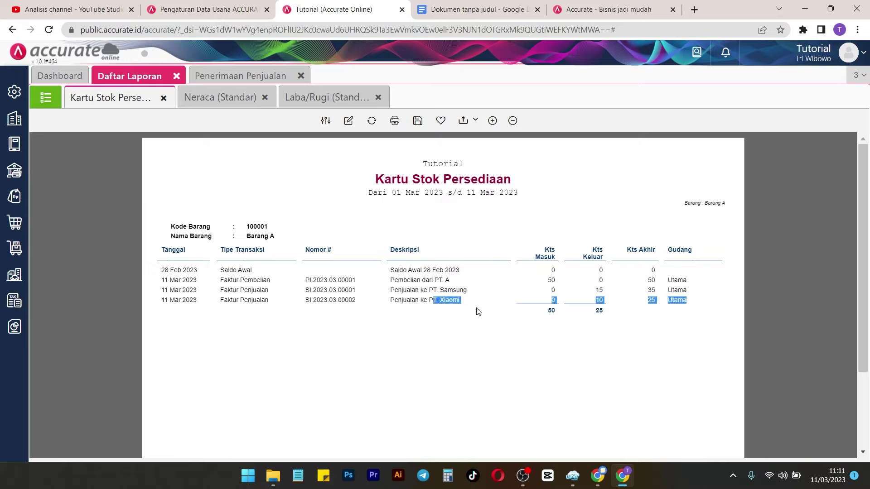
# Step: Close the Kartu Stok Persediaan report and the Penerimaan Penjualan form
pyautogui.click(164, 99)
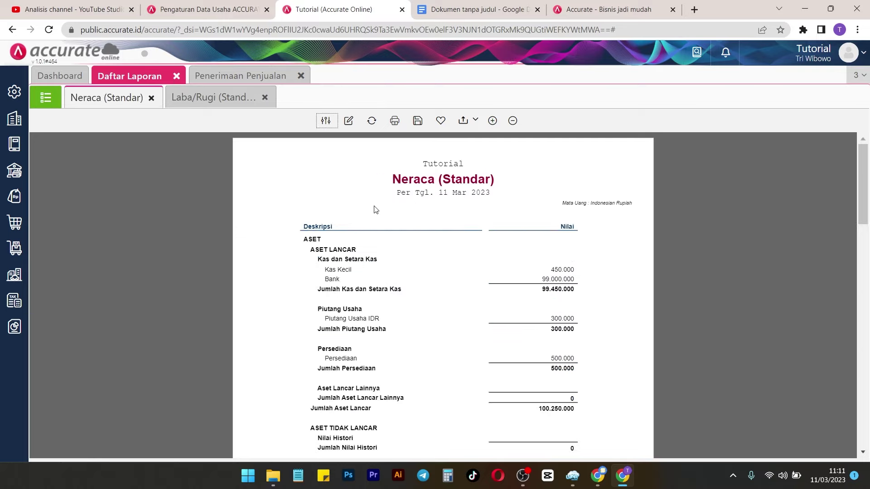
pyautogui.click(235, 68)
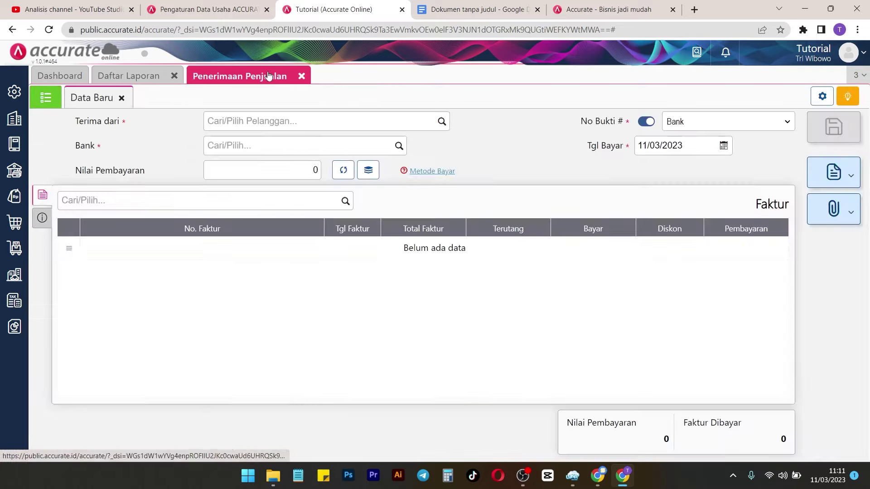
pyautogui.click(300, 76)
# Step: Check the electricity expense example in Google Docs, and start a new Kas & Bank Pembayaran in Accurate Online paid from Bank
pyautogui.click(419, 15)
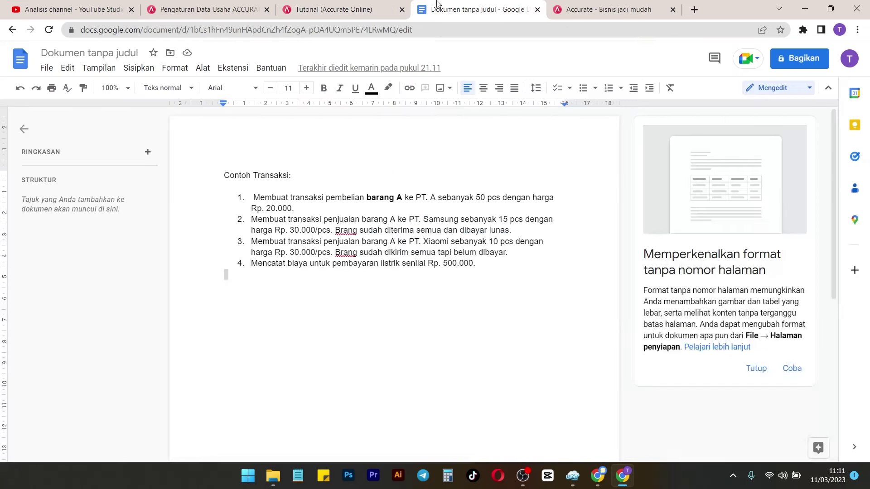
pyautogui.click(321, 7)
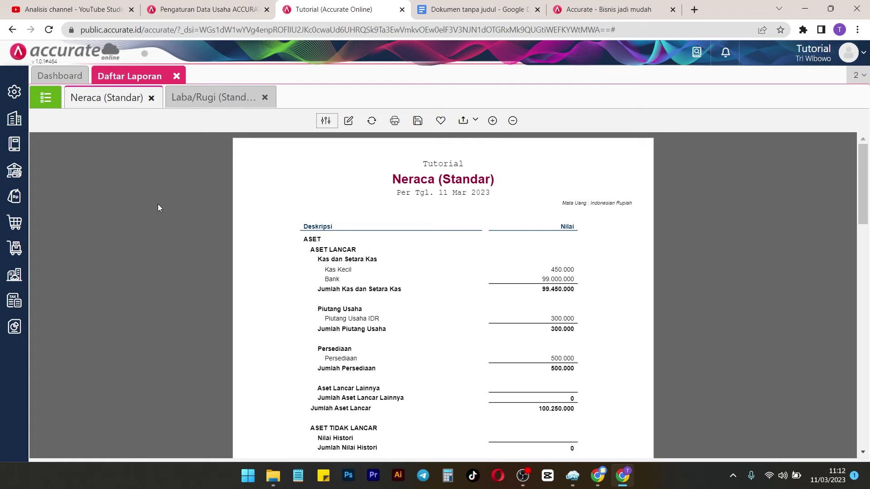
pyautogui.click(15, 170)
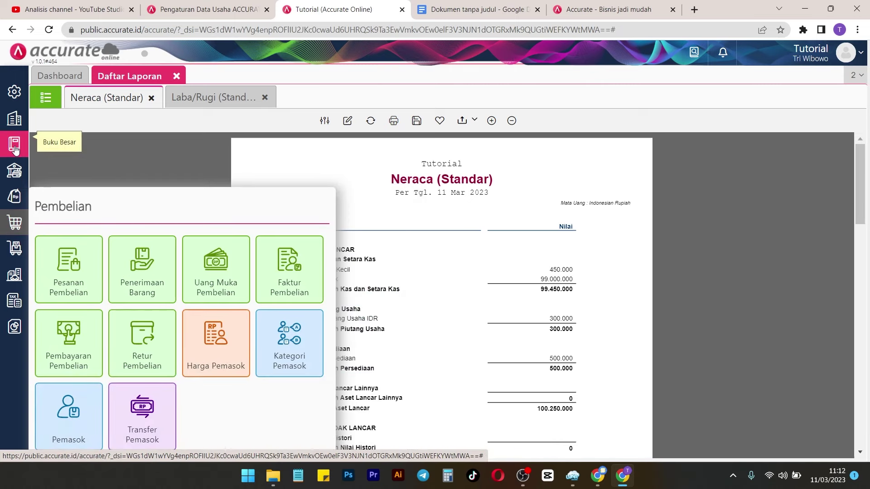
pyautogui.moveTo(13, 171)
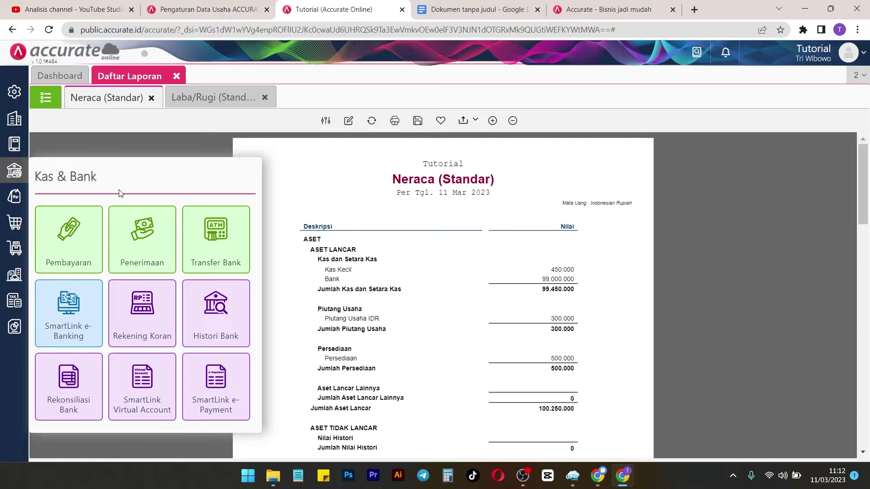
pyautogui.click(79, 242)
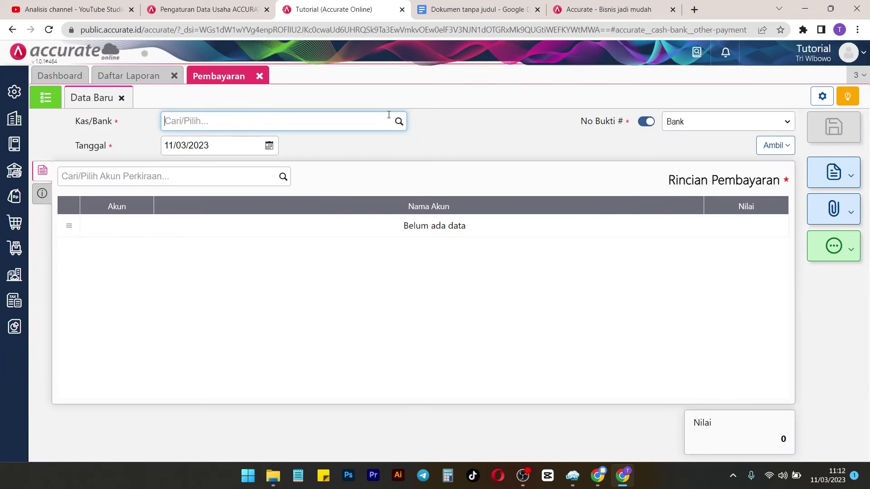
pyautogui.click(399, 121)
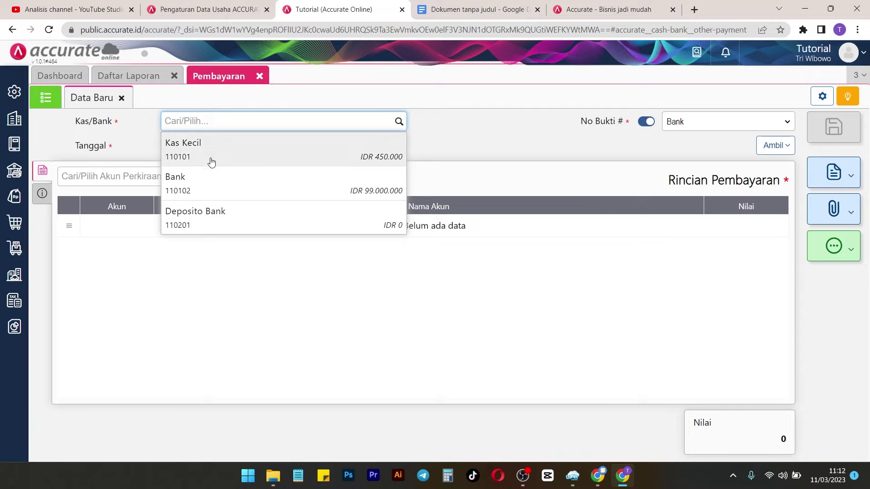
pyautogui.click(318, 189)
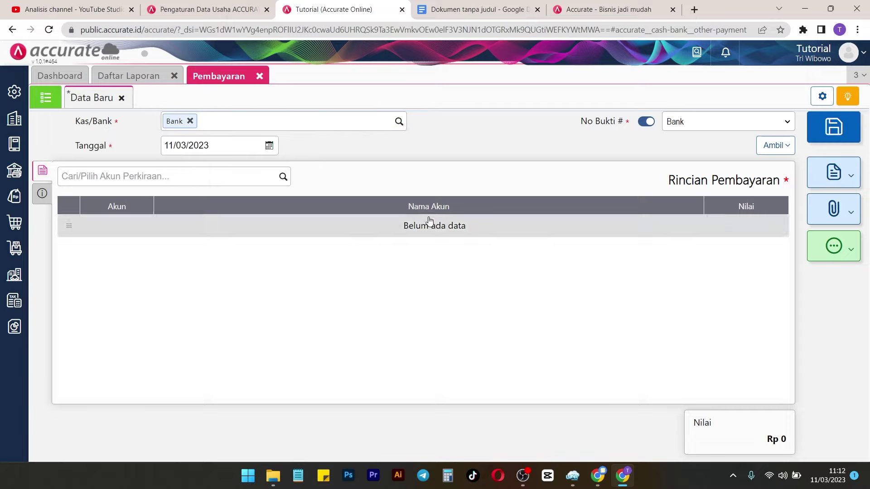
# Step: Add a Beban Listrik line of Rp 500.000 to the payment, save it and check the payment list
pyautogui.click(281, 176)
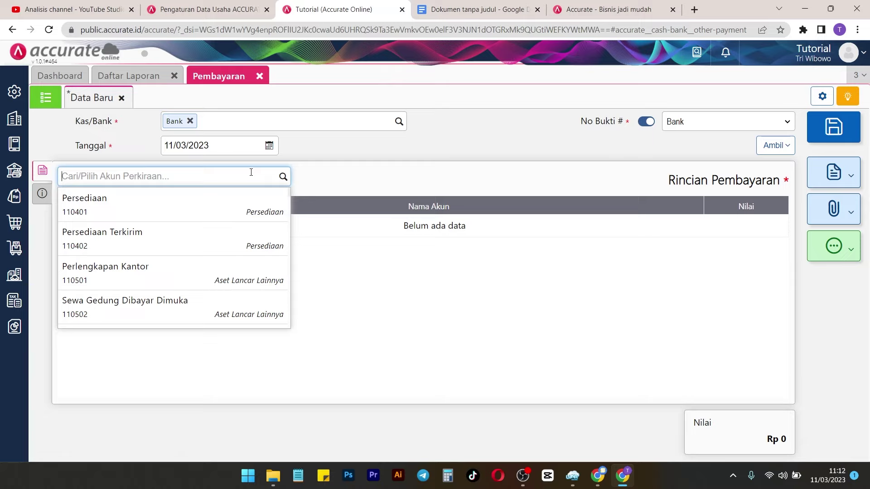
pyautogui.write('listr')
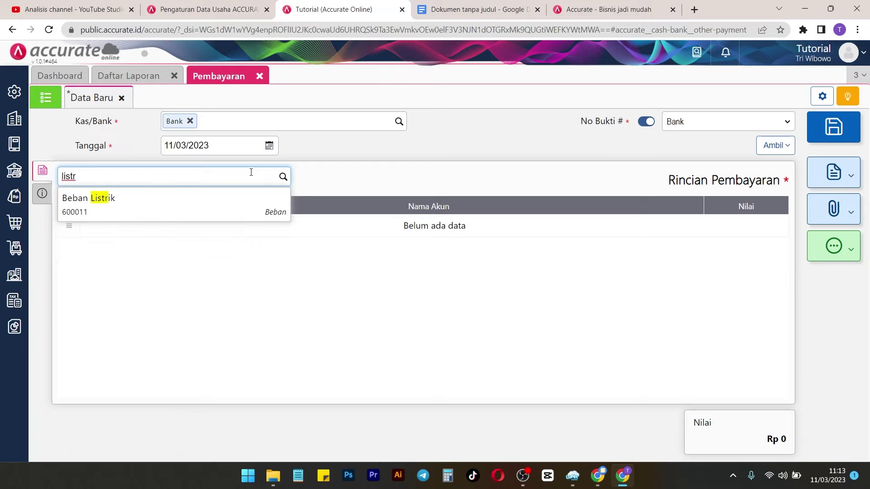
pyautogui.click(149, 203)
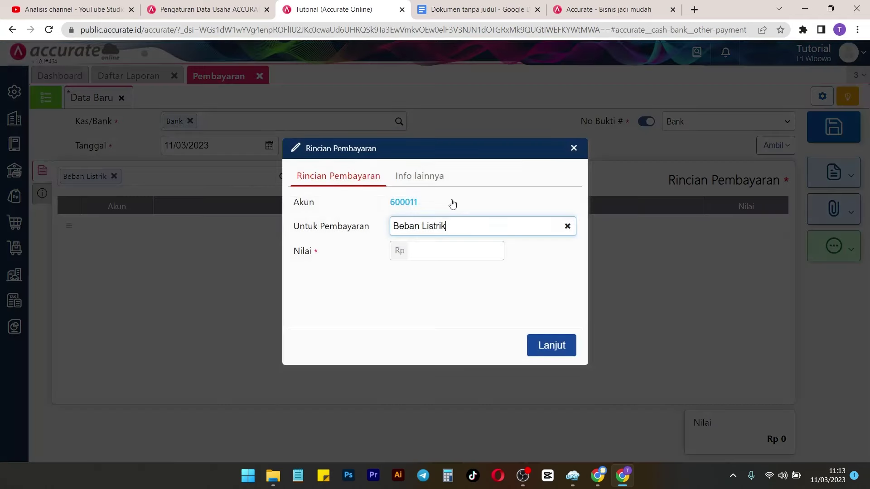
pyautogui.click(478, 248)
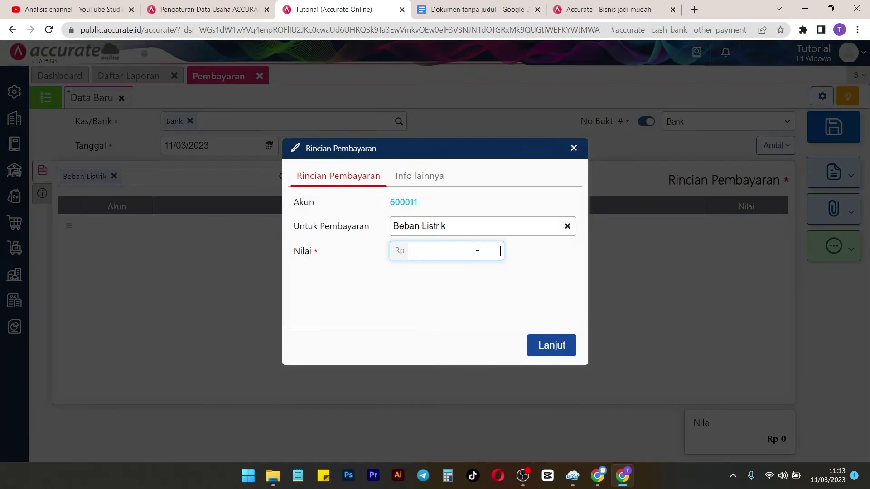
pyautogui.write('50.000')
pyautogui.click(563, 353)
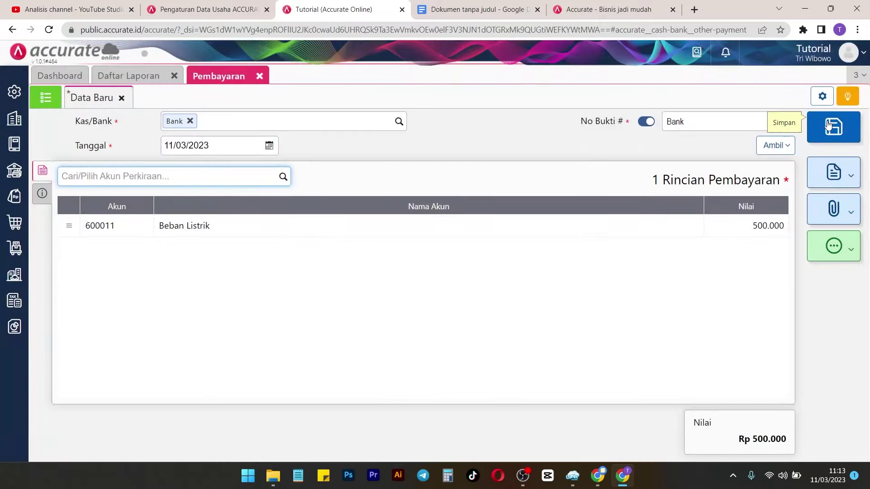
pyautogui.click(828, 126)
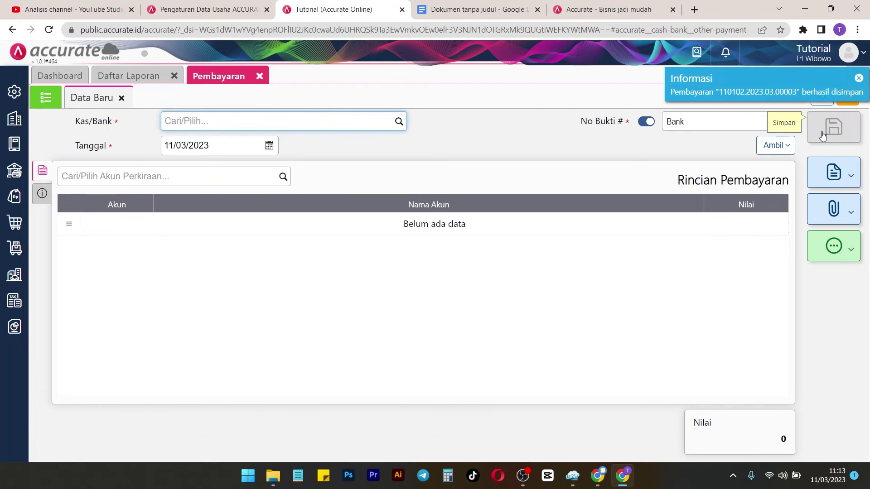
pyautogui.click(45, 96)
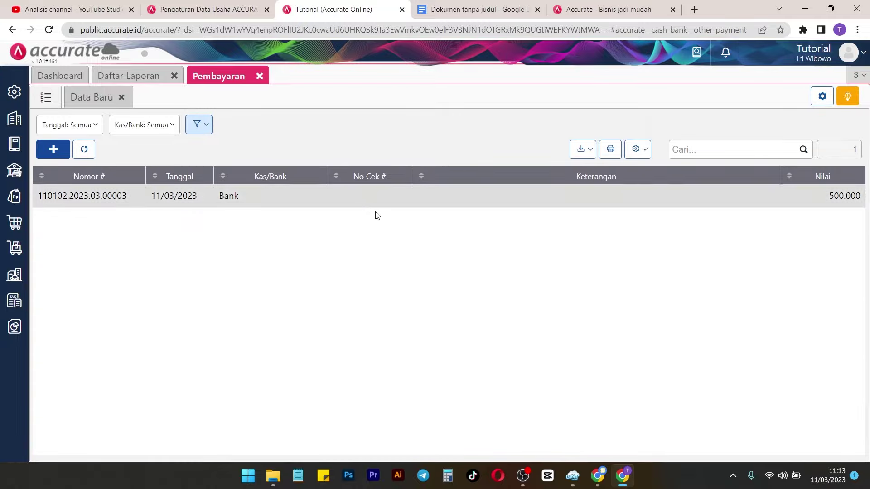
# Step: Refresh the Neraca (Standar) report and check the Bank balance and the equity section
pyautogui.click(126, 75)
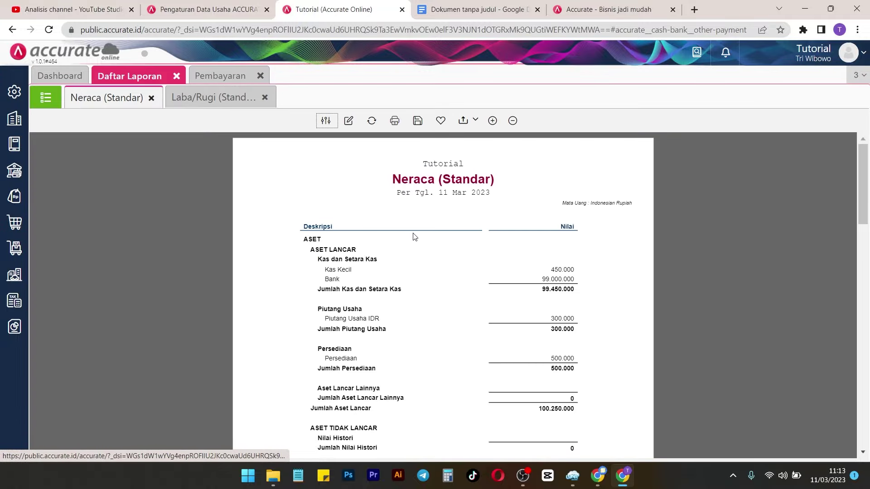
pyautogui.click(372, 122)
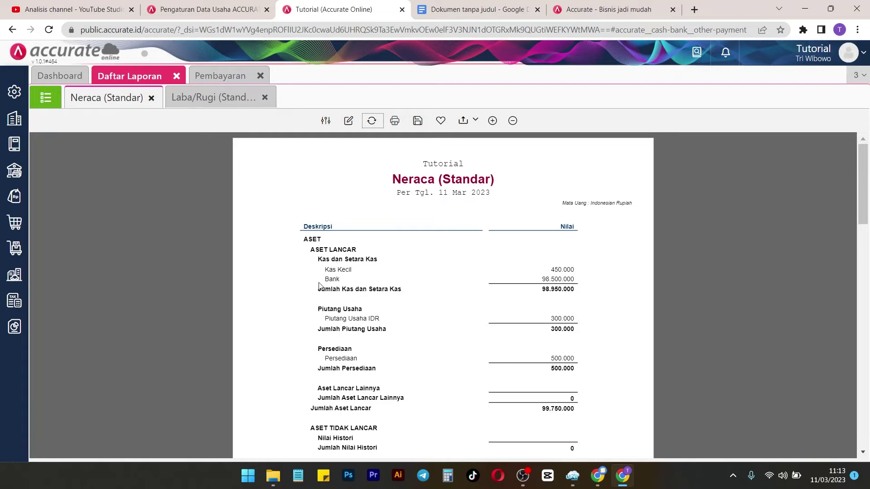
pyautogui.scroll(-15, 418, 276)
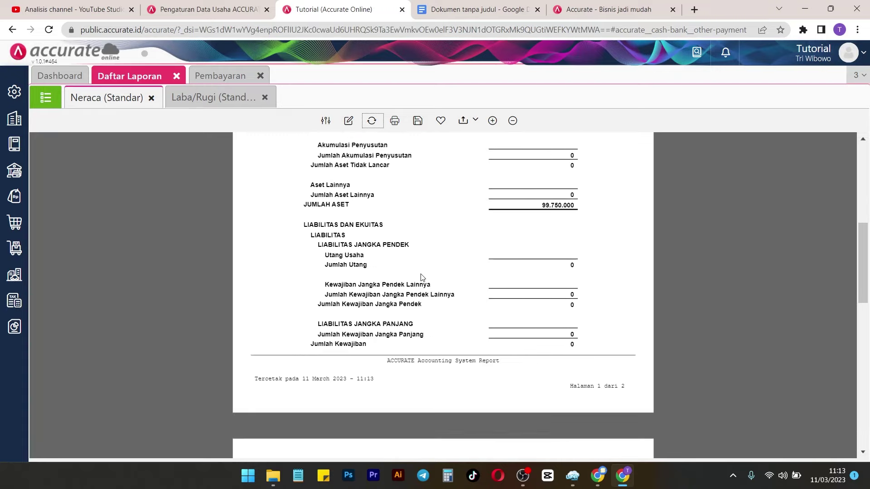
pyautogui.scroll(5, 425, 279)
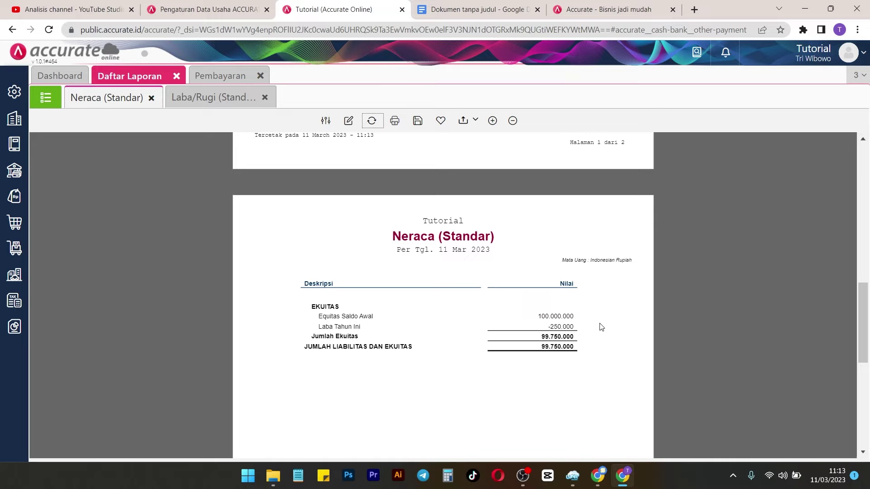
# Step: Refresh the Laba/Rugi (Standar) report and check the gross profit, Beban Operasional and Laba Bersih figures
pyautogui.click(210, 102)
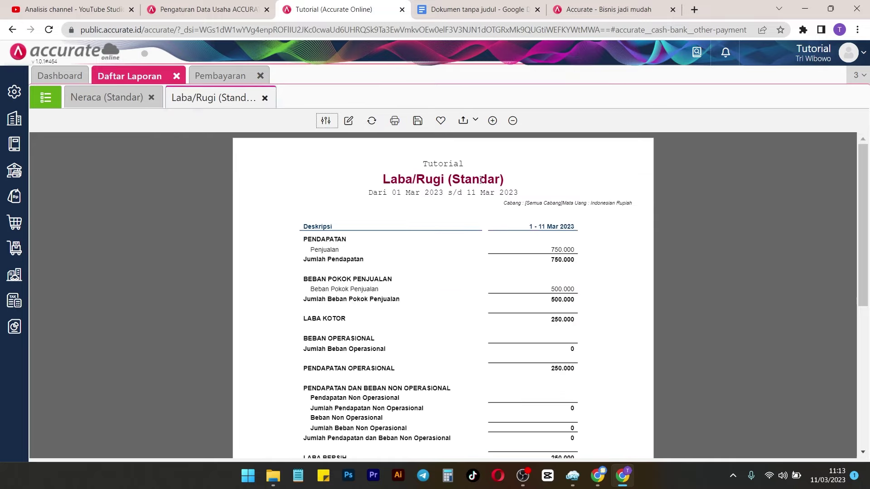
pyautogui.click(375, 120)
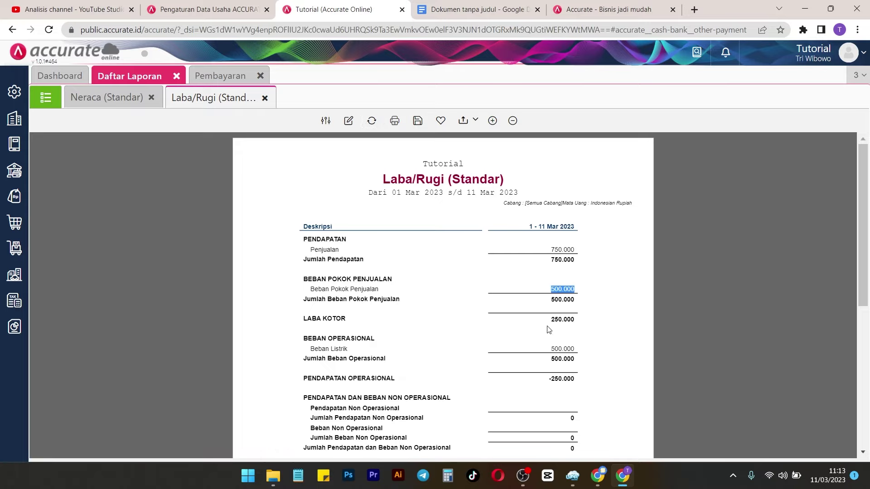
pyautogui.moveTo(549, 322); pyautogui.dragTo(566, 320)
pyautogui.scroll(-2, 655, 322)
pyautogui.moveTo(594, 298); pyautogui.dragTo(540, 290)
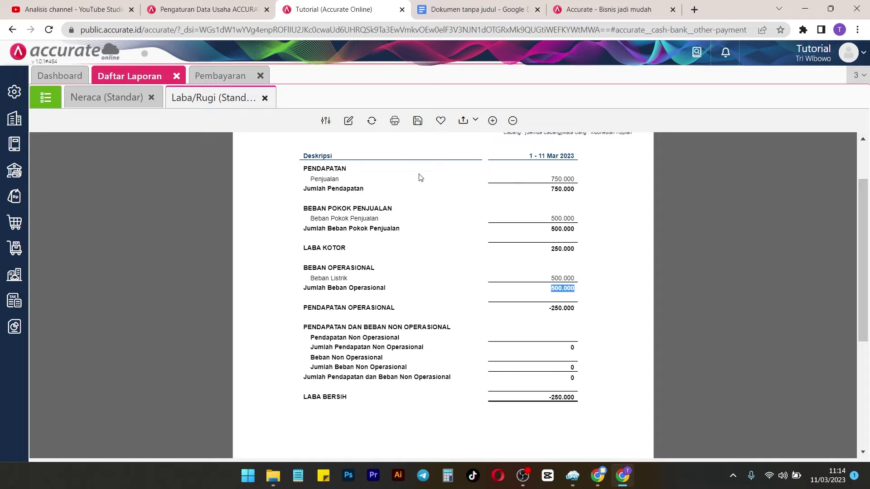
pyautogui.moveTo(305, 396); pyautogui.dragTo(364, 396)
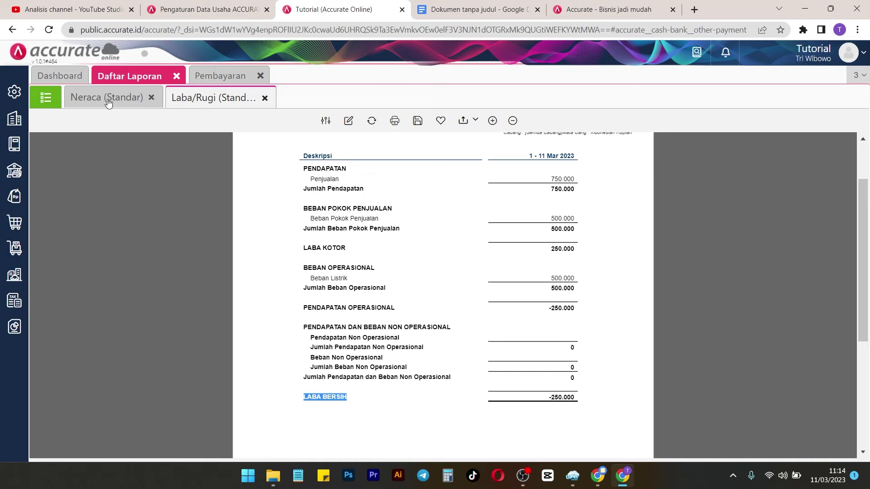
# Step: Generate the Arus Kas (Langsung) report from the Keuangan reports and review its cash flow sections
pyautogui.click(49, 98)
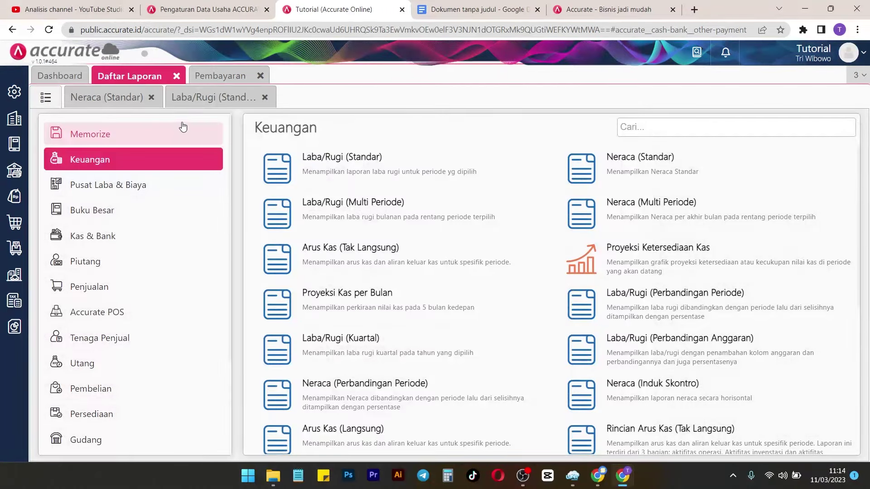
pyautogui.scroll(-4, 551, 239)
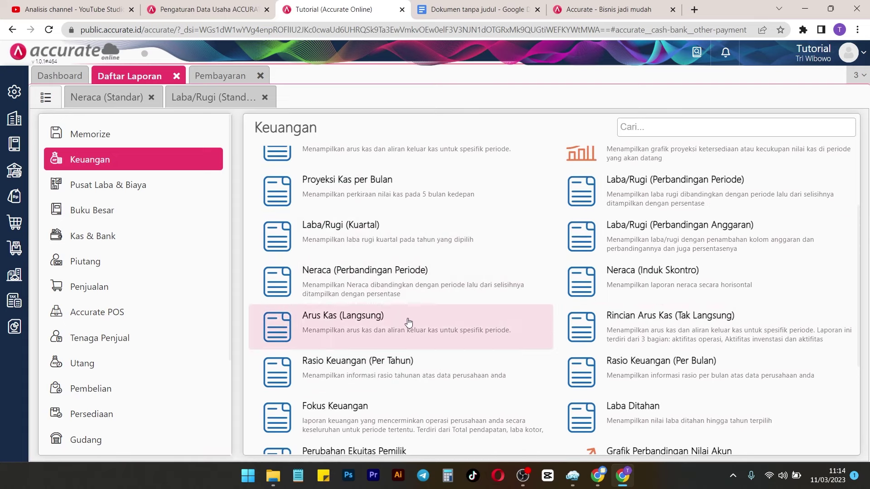
pyautogui.scroll(3, 410, 326)
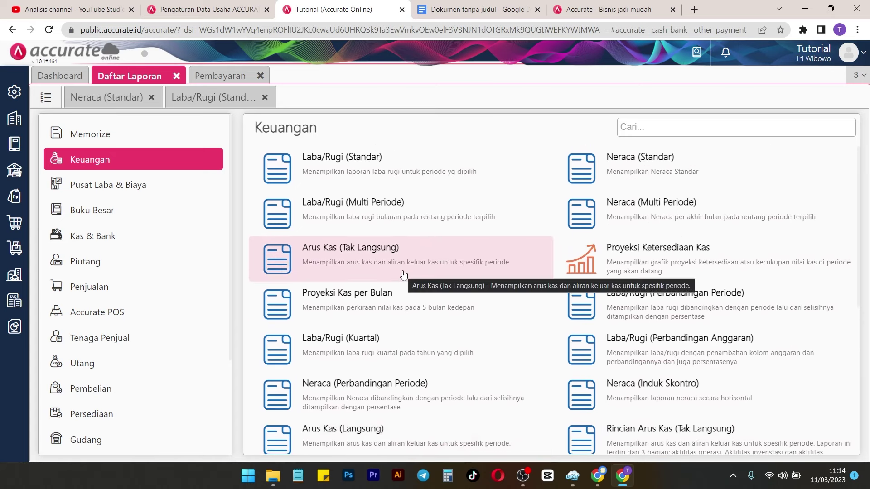
pyautogui.scroll(-6, 403, 274)
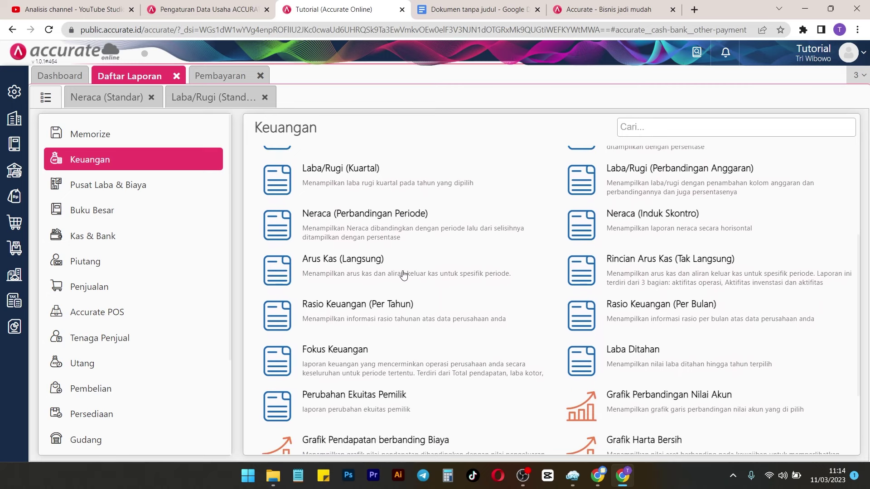
pyautogui.scroll(4, 431, 290)
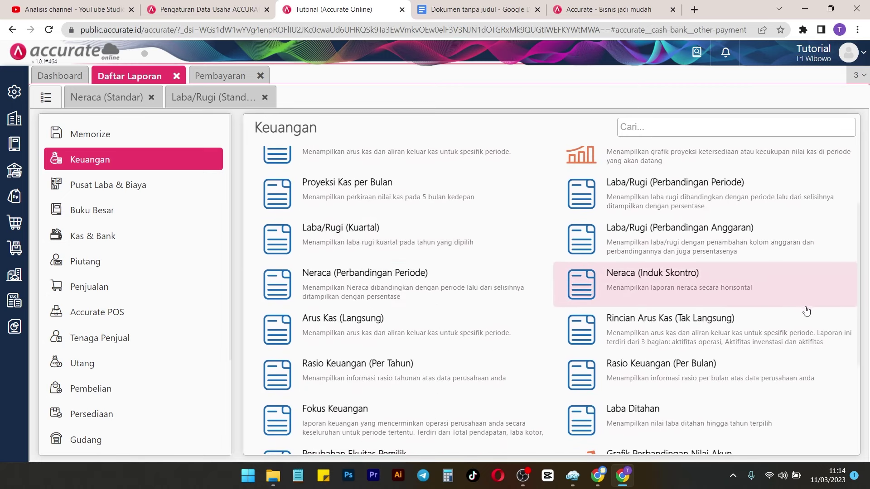
pyautogui.click(401, 314)
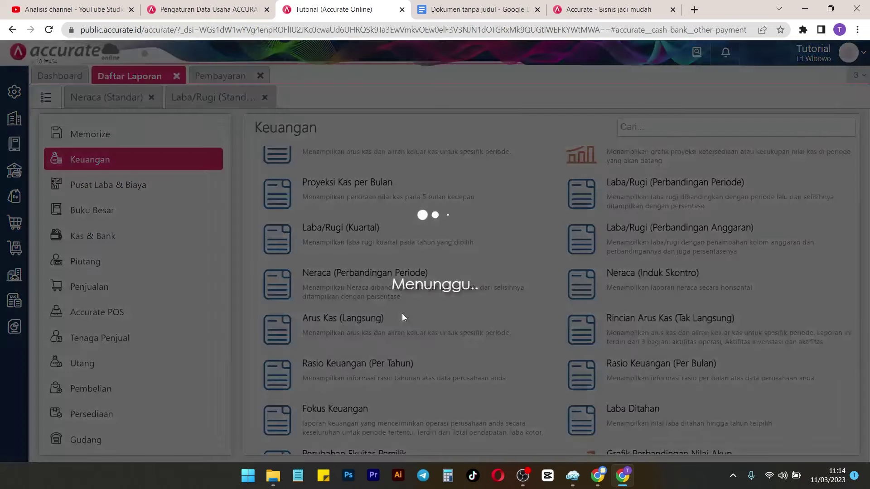
pyautogui.click(565, 347)
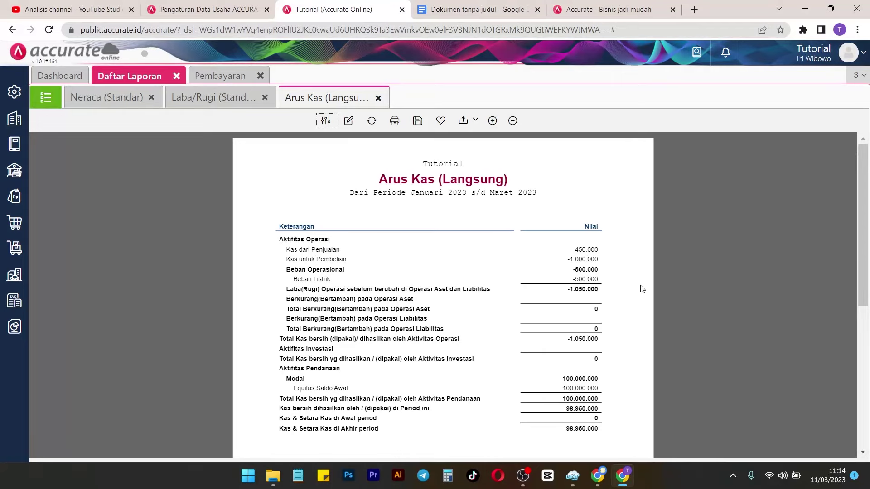
pyautogui.scroll(-2, 613, 285)
pyautogui.scroll(2, 614, 286)
# Step: Look through the reports available in the Keuangan, Piutang, Persediaan and Gudang categories
pyautogui.click(54, 106)
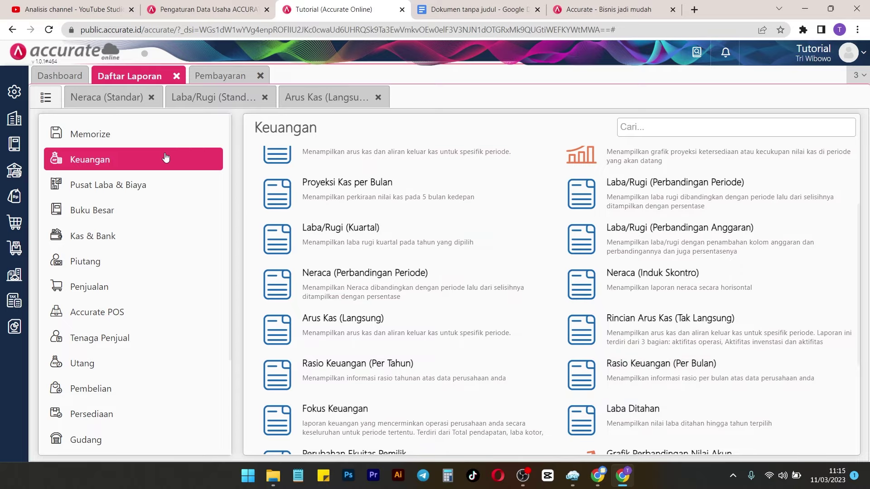
pyautogui.click(154, 167)
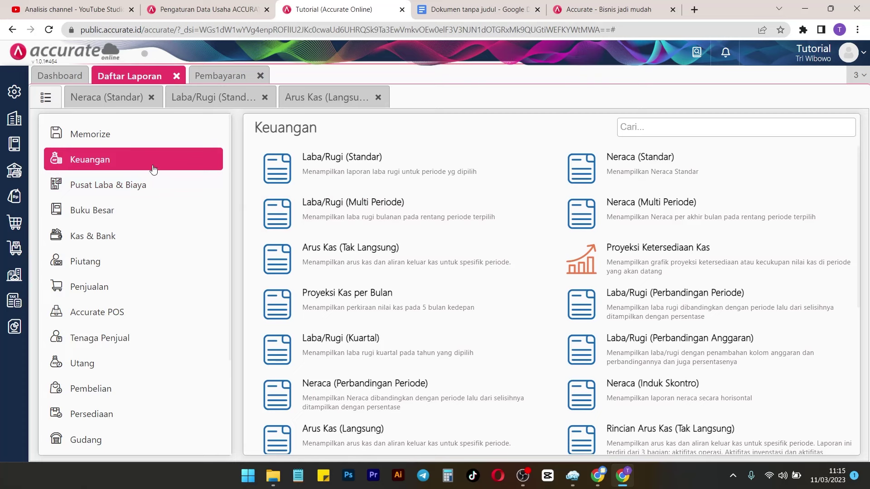
pyautogui.scroll(-6, 420, 255)
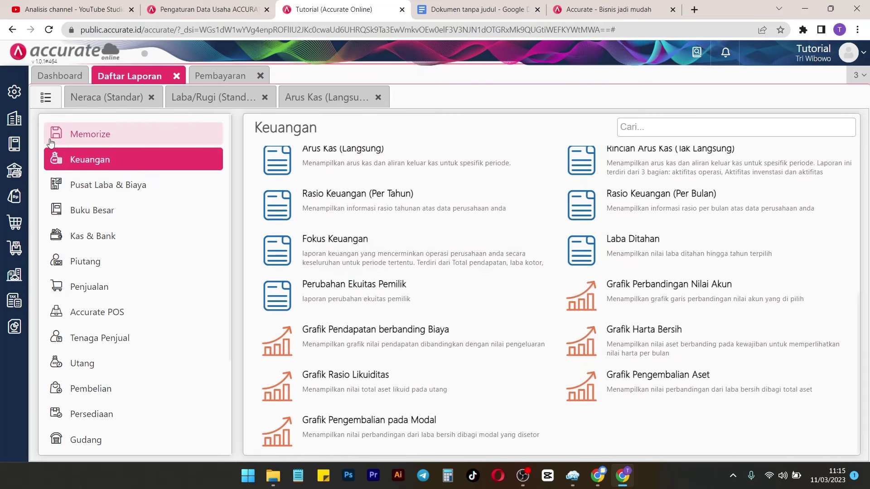
pyautogui.click(86, 265)
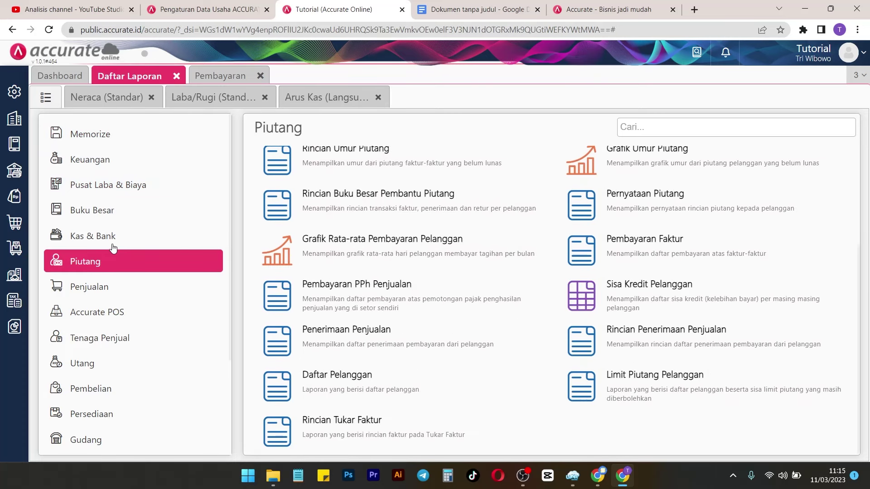
pyautogui.scroll(2, 466, 304)
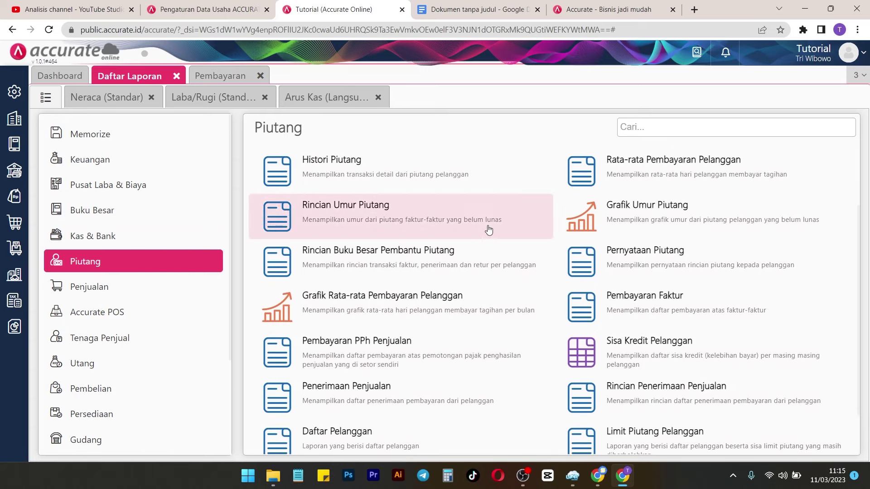
pyautogui.scroll(2, 494, 230)
pyautogui.scroll(-4, 494, 230)
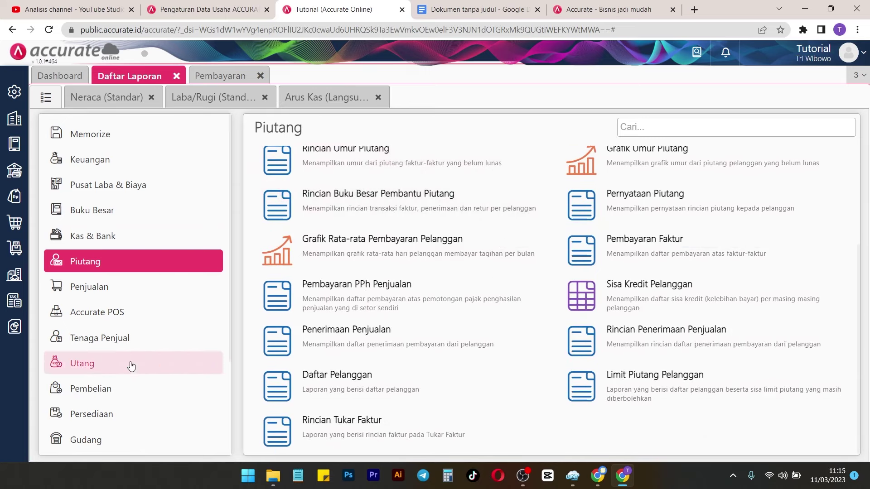
pyautogui.click(110, 413)
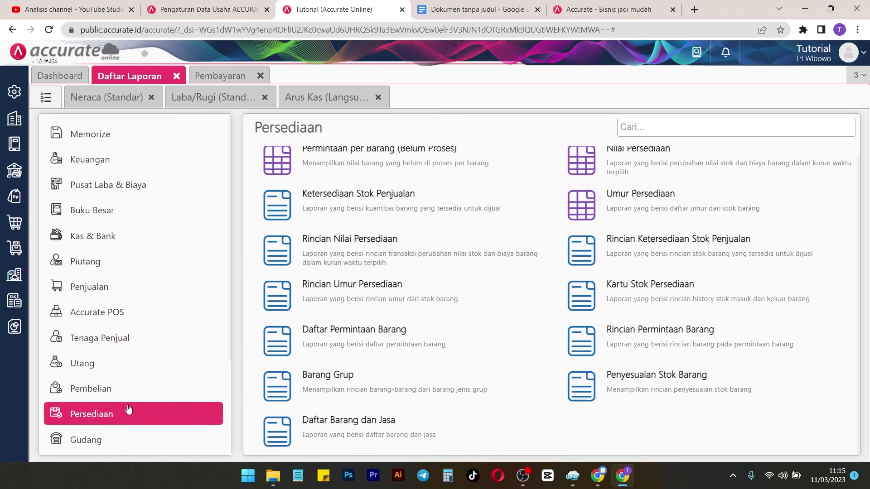
pyautogui.click(116, 437)
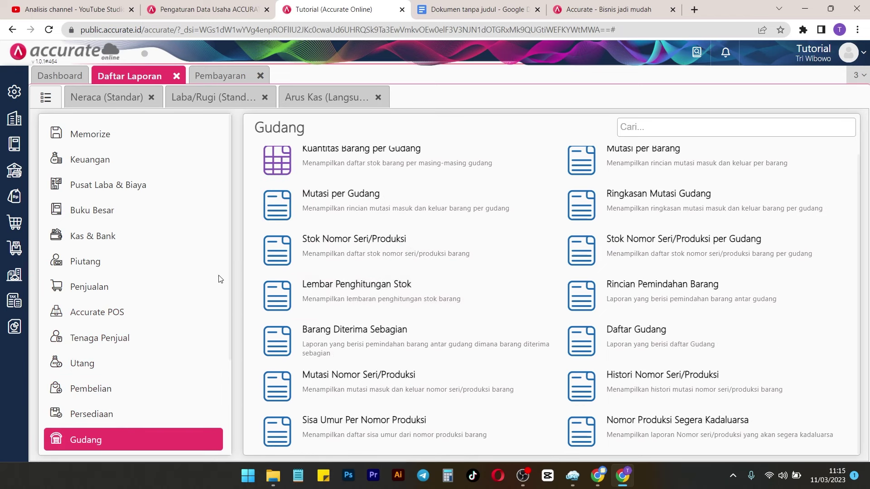
pyautogui.scroll(1, 778, 287)
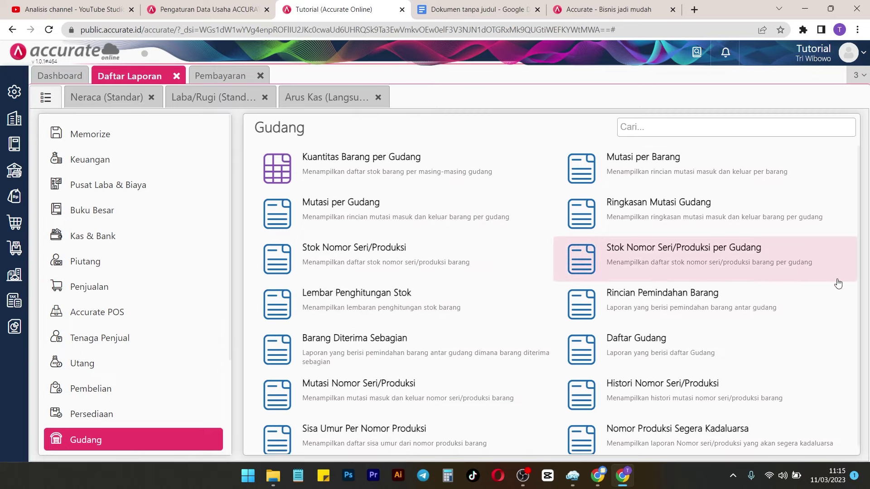
# Step: Export the Neraca (Standar) report as an Excel file
pyautogui.click(115, 100)
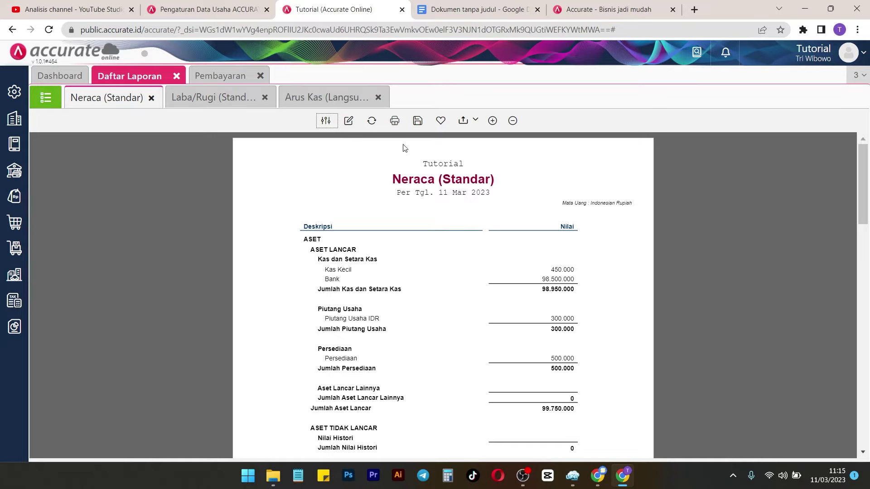
pyautogui.click(476, 126)
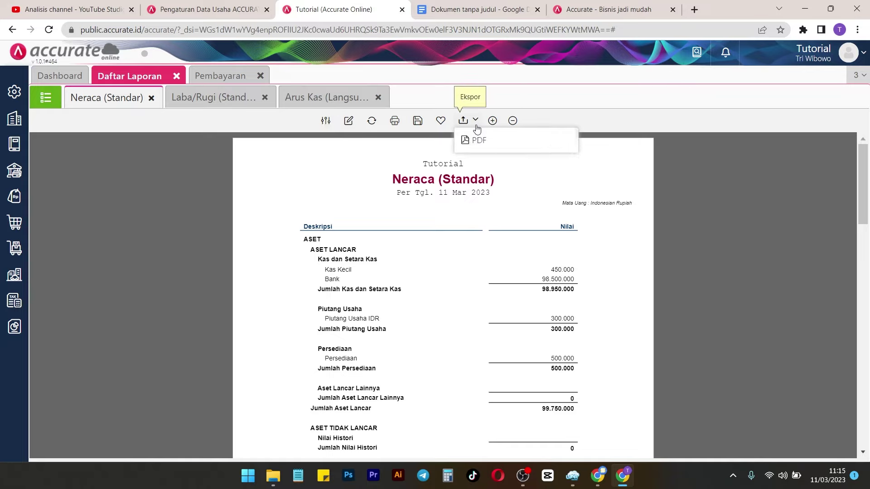
pyautogui.click(486, 164)
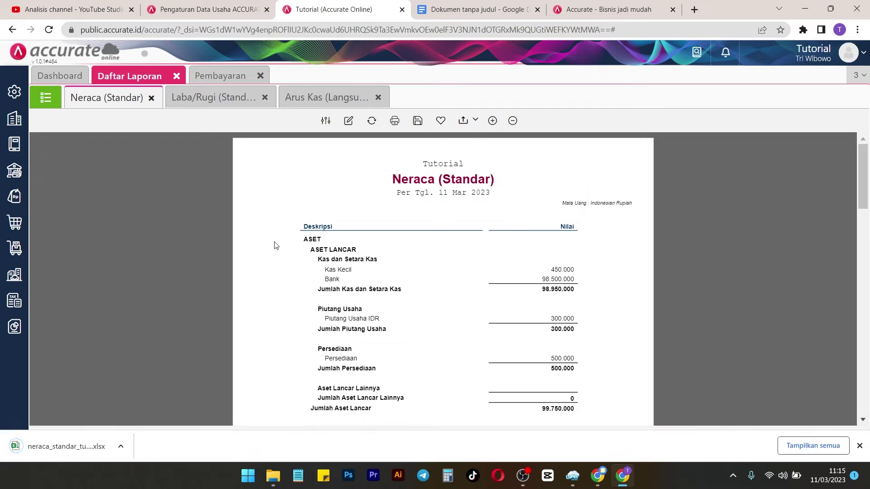
# Step: Open the exported Neraca (Standar) file in Excel and look through it down to the equity section
pyautogui.click(65, 448)
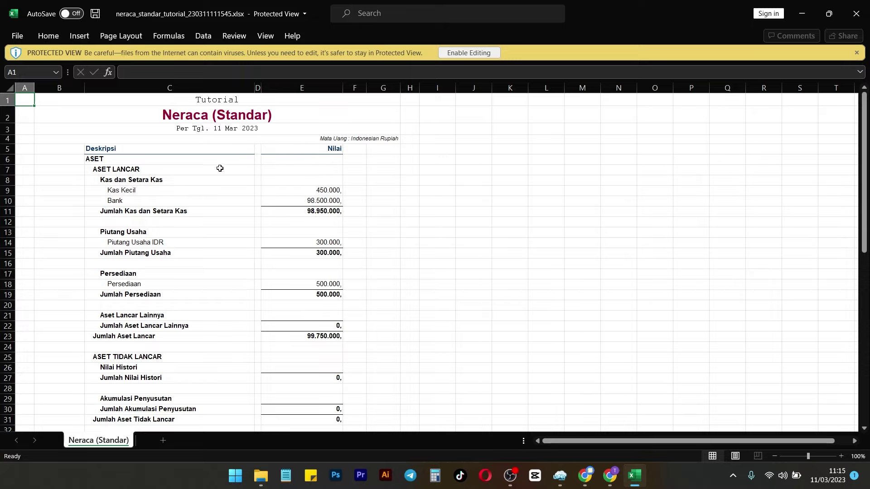
pyautogui.scroll(-8, 279, 150)
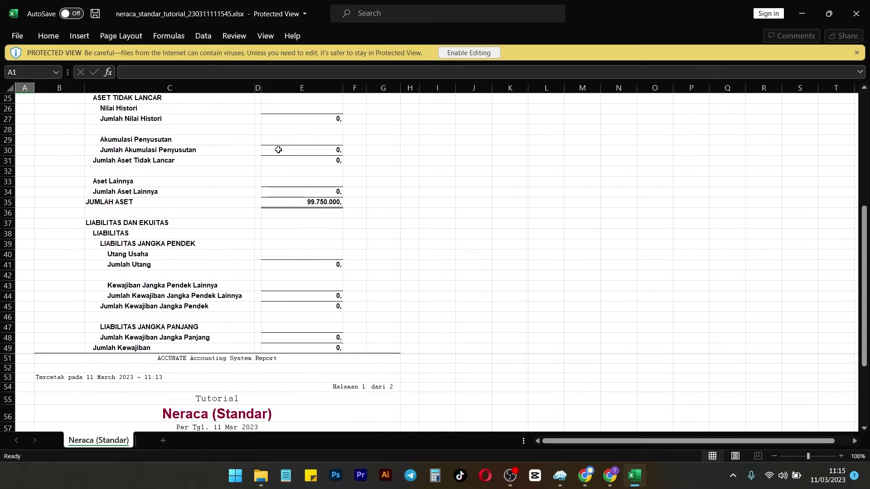
pyautogui.scroll(-6, 278, 149)
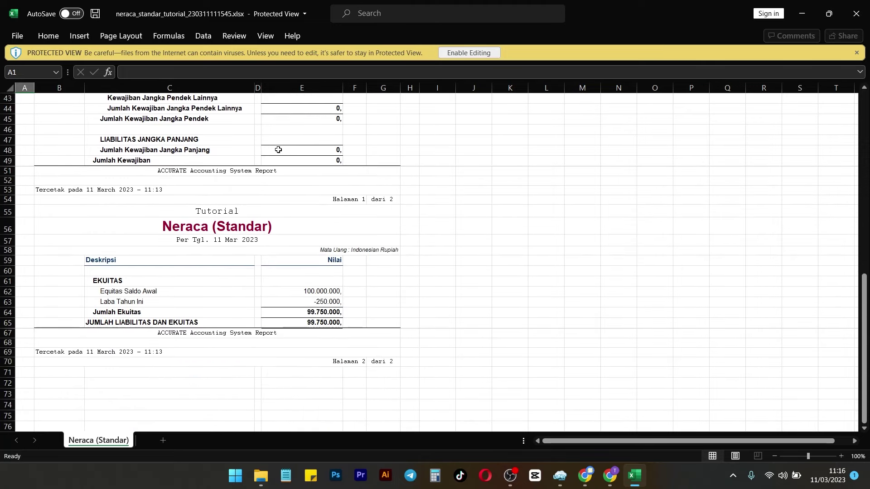